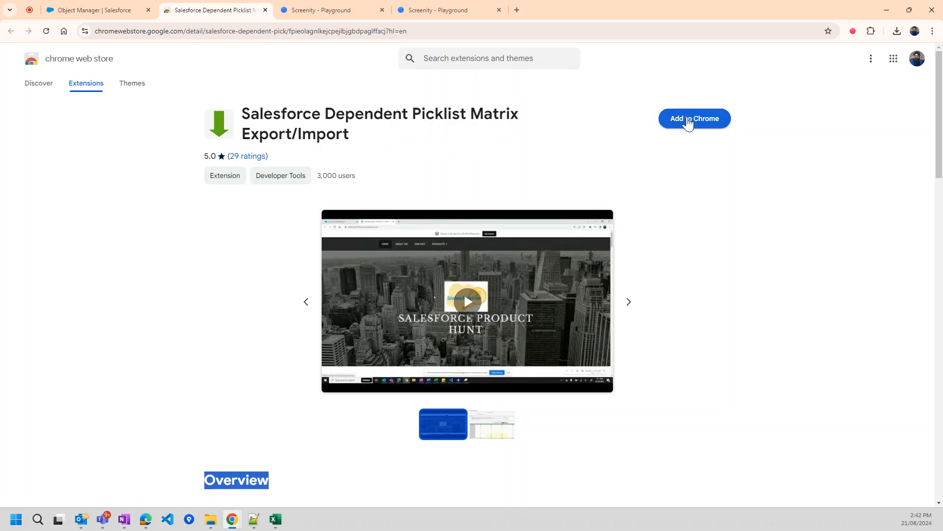
- Add the Salesforce Dependent Picklist Matrix Export/Import extension to Chrome
{"action": "left_click", "coordinate": [688, 120]}
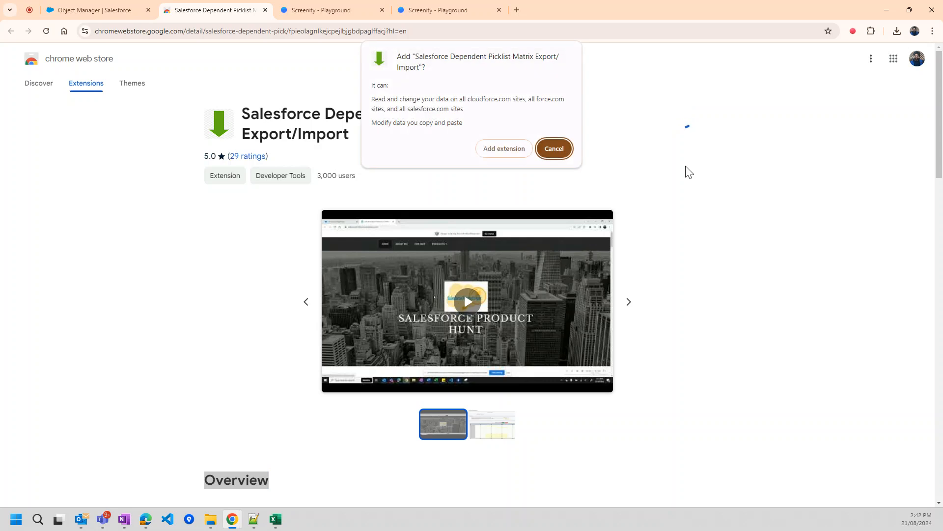
{"action": "left_click", "coordinate": [499, 147]}
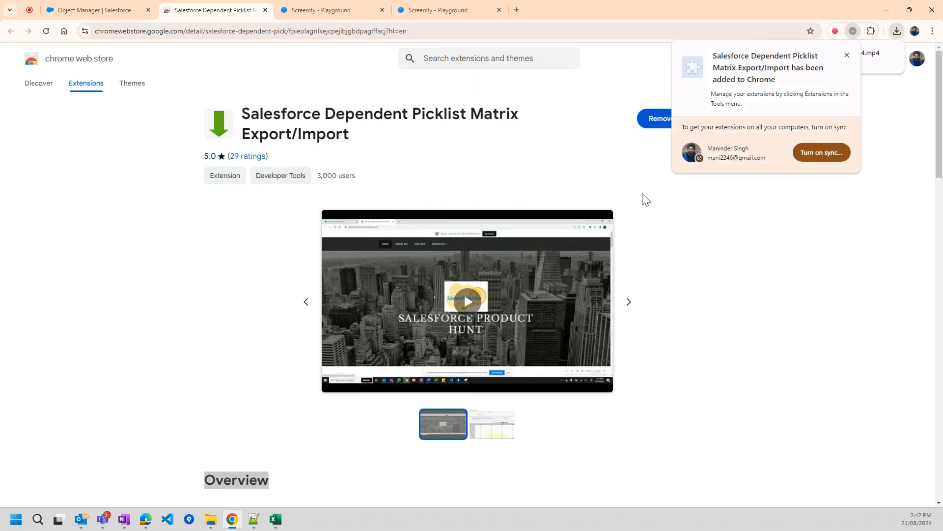
{"action": "left_click", "coordinate": [846, 55]}
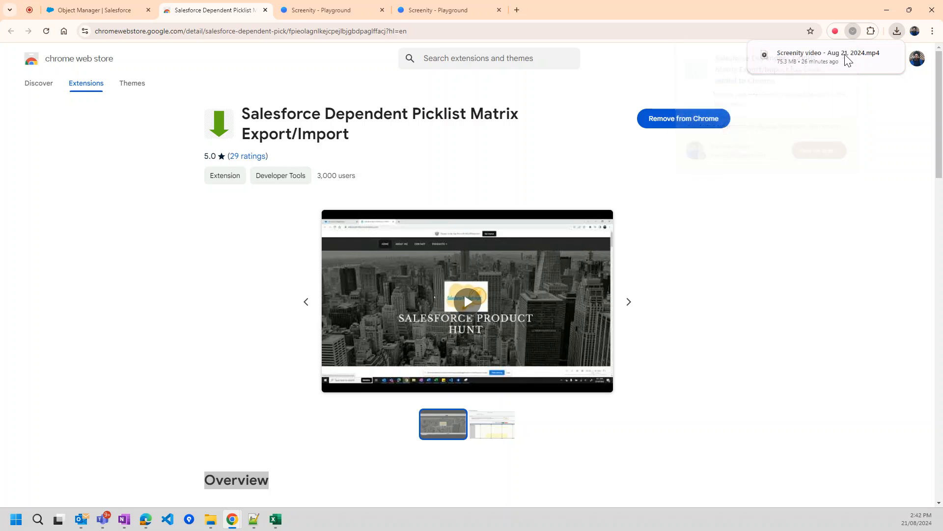
- Expand the extension's full description on its Web Store page
{"action": "scroll", "coordinate": [691, 216], "scroll_direction": "down", "scroll_amount": 1}
{"action": "scroll", "coordinate": [692, 216], "scroll_direction": "down", "scroll_amount": 6}
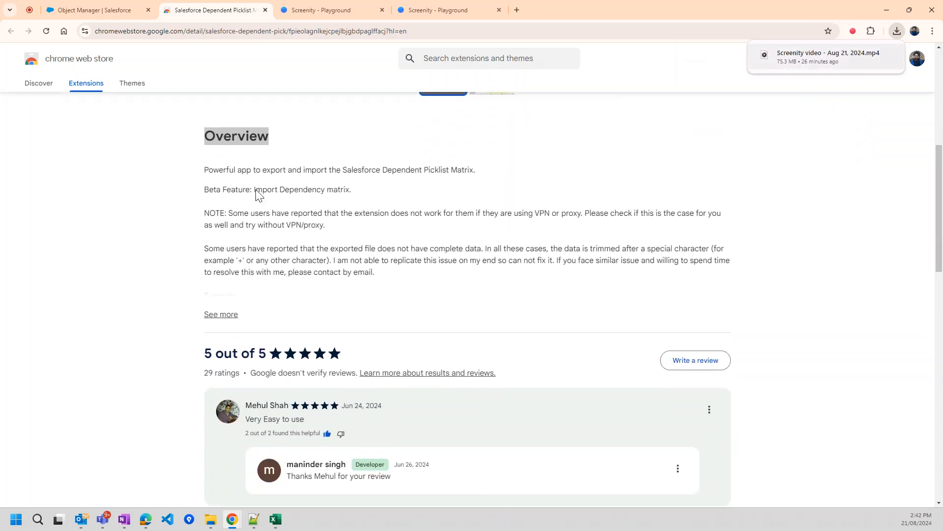
{"action": "left_click", "coordinate": [212, 316]}
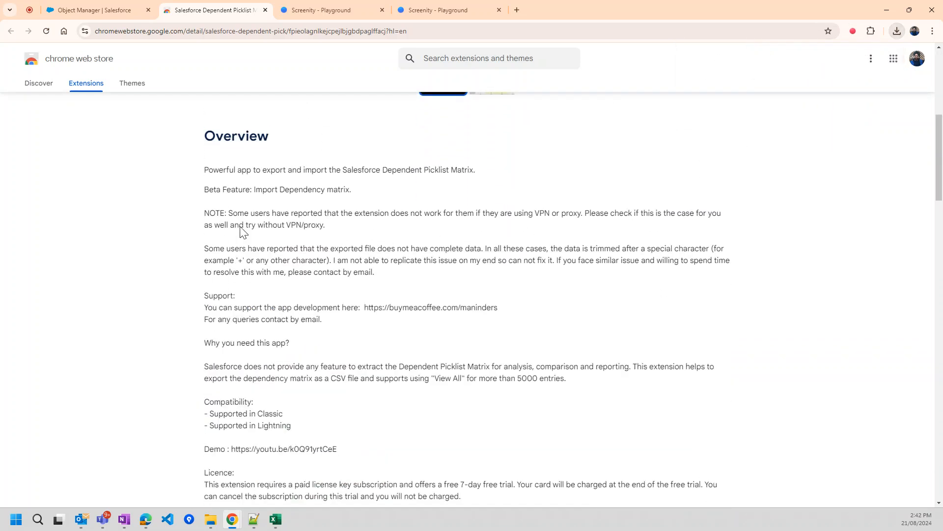
- In Object Manager, filter Account's Fields & Relationships for SLA and open that field's details
{"action": "left_click", "coordinate": [117, 10]}
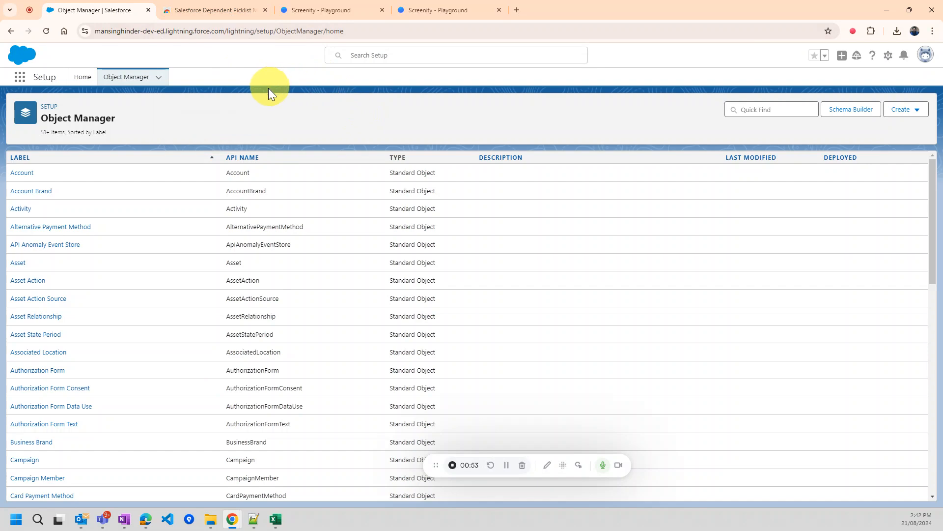
{"action": "left_click", "coordinate": [17, 174]}
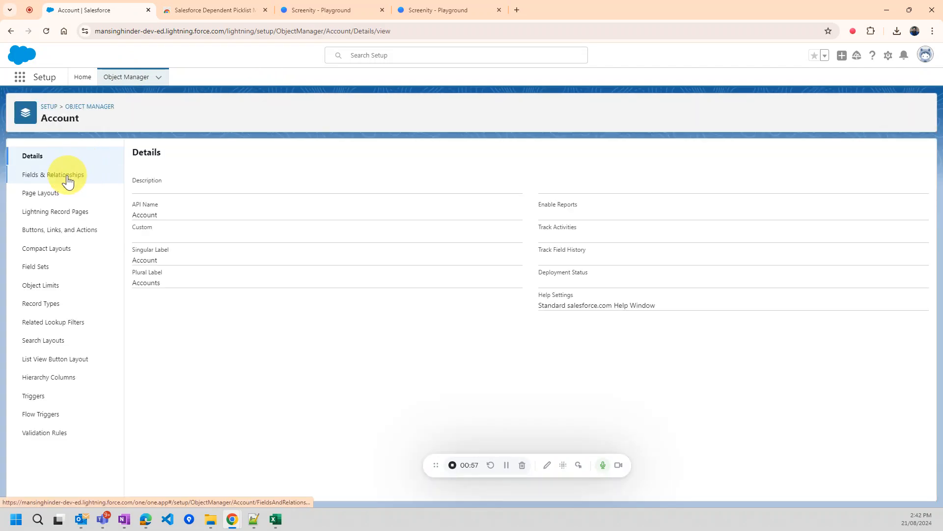
{"action": "left_click", "coordinate": [66, 176]}
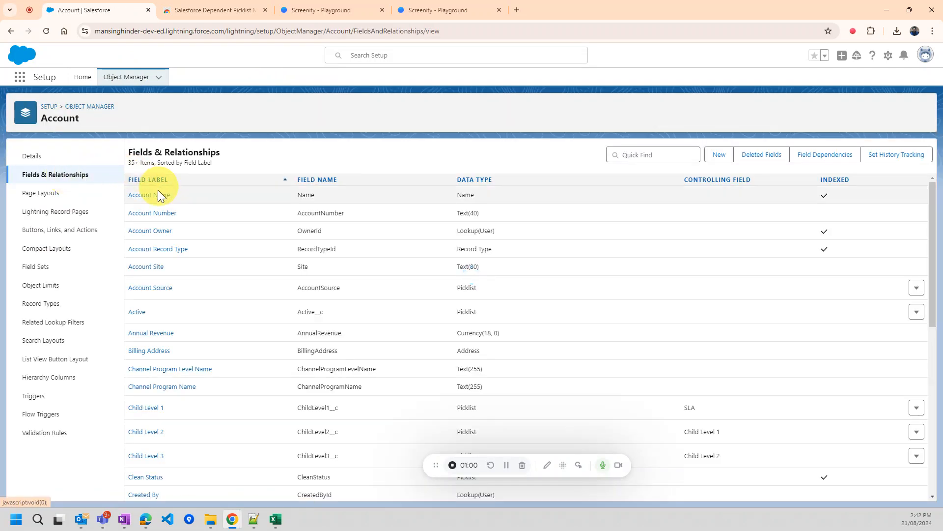
{"action": "left_click", "coordinate": [650, 156]}
{"action": "type", "text": "sla"}
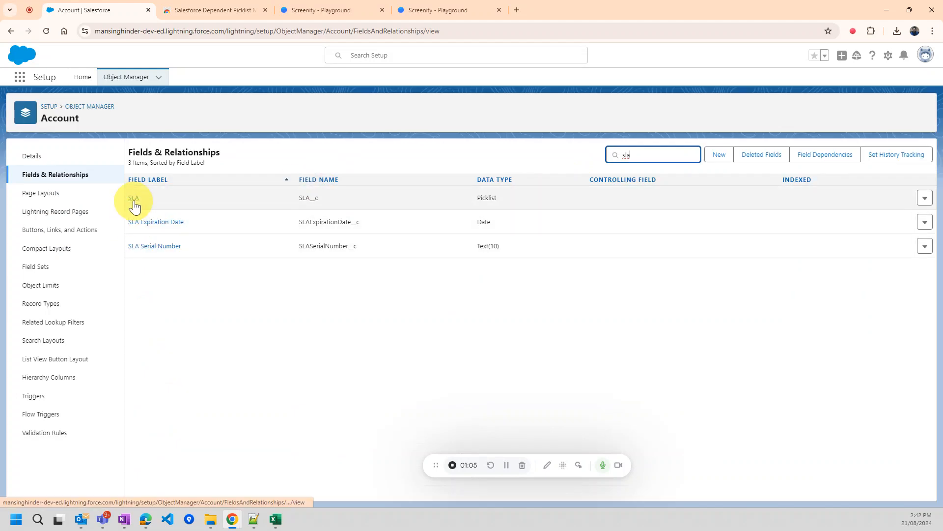
{"action": "left_click", "coordinate": [134, 199]}
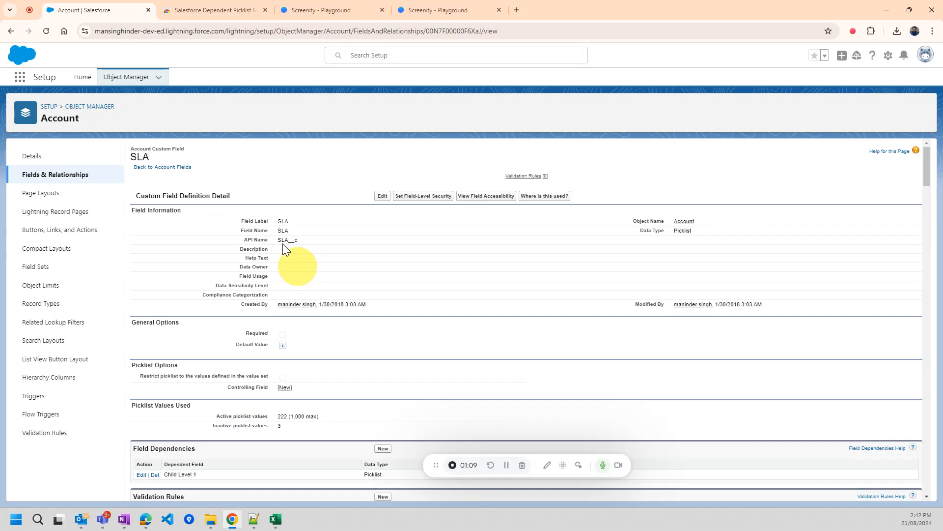
{"action": "scroll", "coordinate": [282, 243], "scroll_direction": "down", "scroll_amount": 1}
{"action": "scroll", "coordinate": [282, 243], "scroll_direction": "down", "scroll_amount": 2}
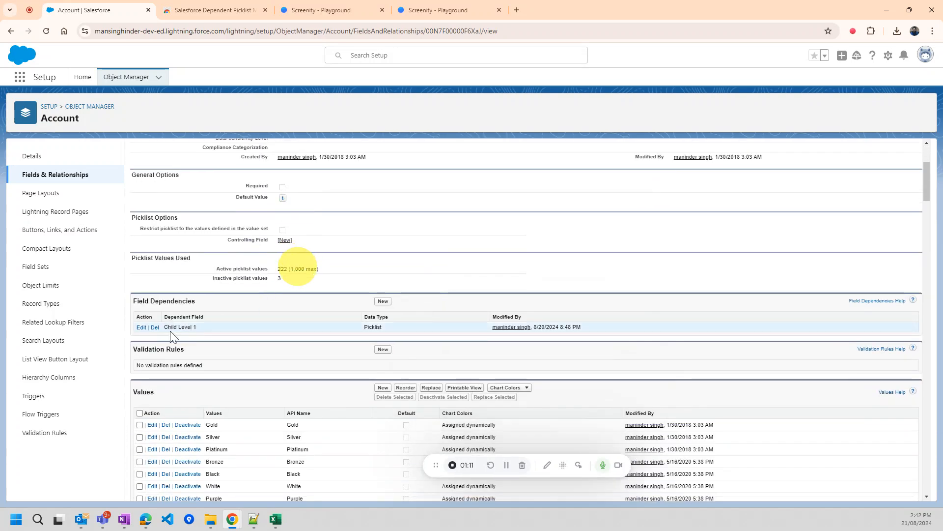
- Edit the SLA to Child Level 1 dependency and open the extension's Calendly support booking page
{"action": "left_click", "coordinate": [142, 328]}
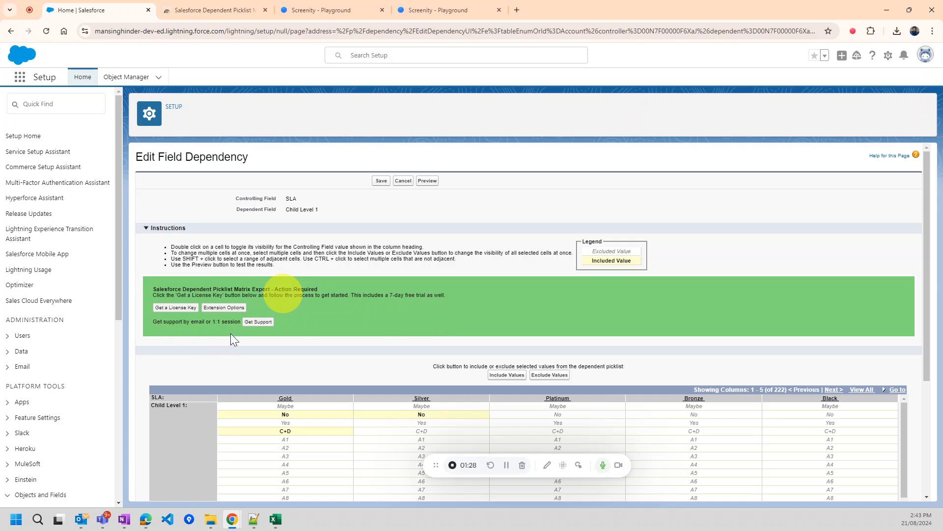
{"action": "left_click", "coordinate": [258, 322]}
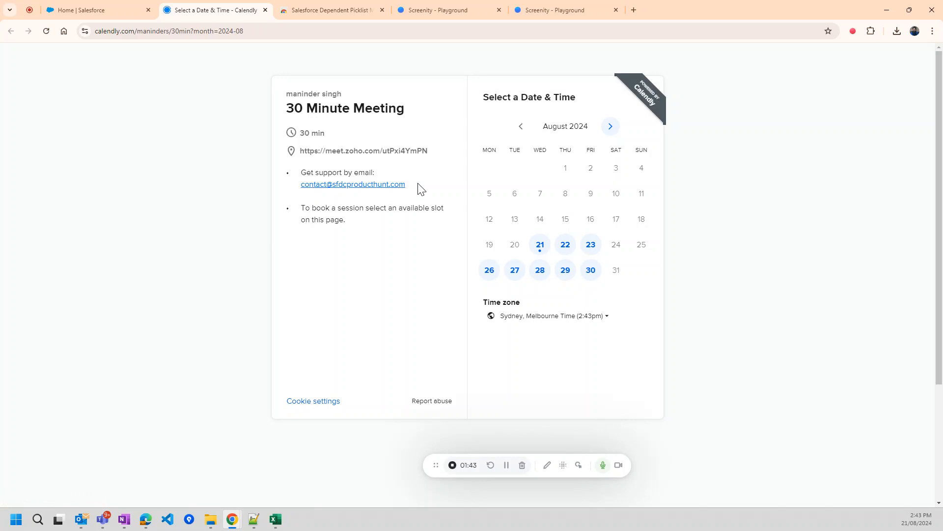
- From the dependency editor, open the licence store page and pick the $300-a-year Enterprise Licence
{"action": "left_click", "coordinate": [111, 8]}
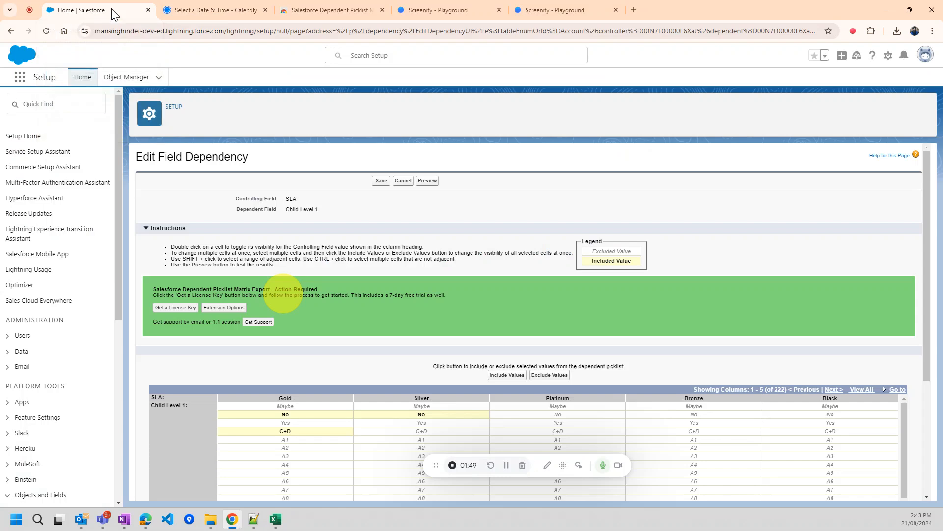
{"action": "left_click", "coordinate": [183, 309]}
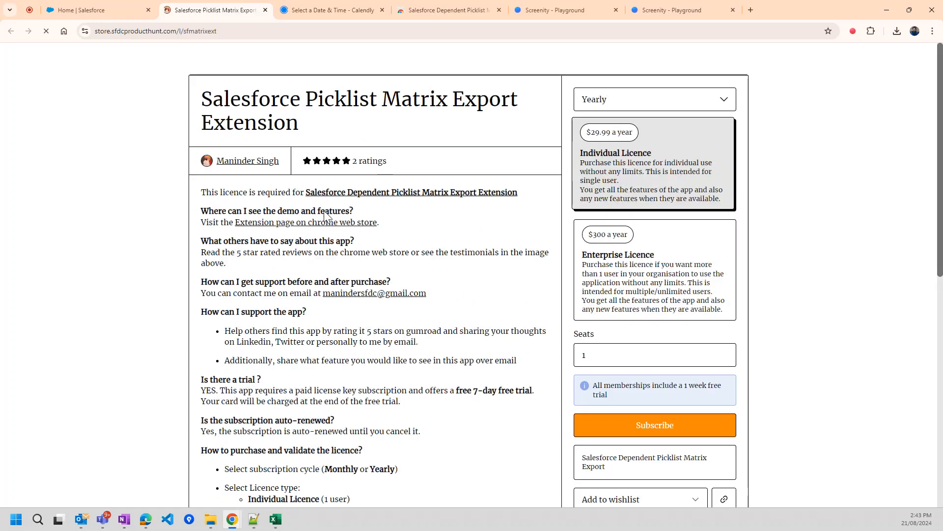
{"action": "scroll", "coordinate": [426, 259], "scroll_direction": "down", "scroll_amount": 6}
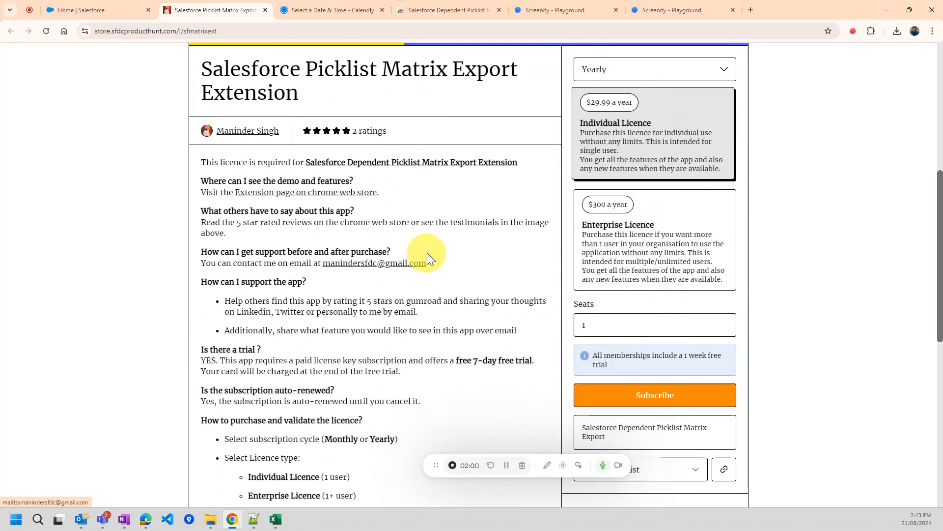
{"action": "scroll", "coordinate": [428, 252], "scroll_direction": "down", "scroll_amount": 2}
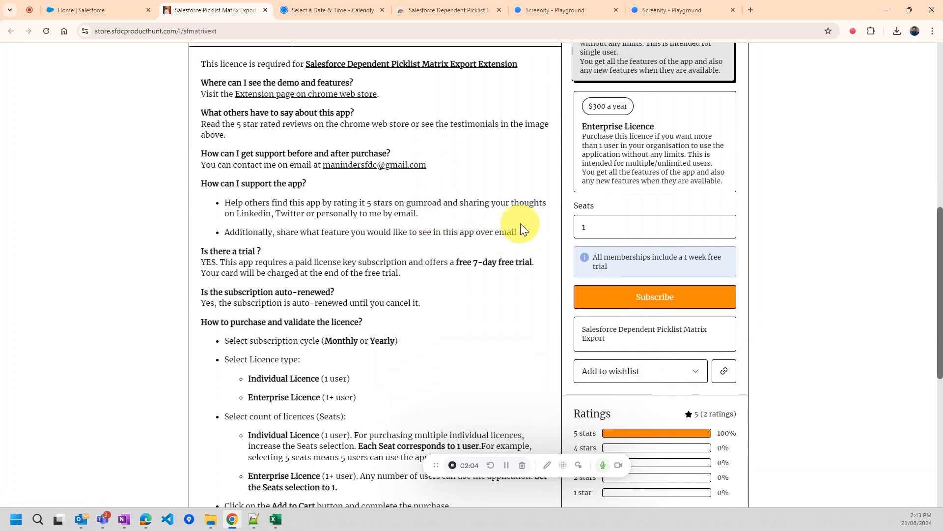
{"action": "scroll", "coordinate": [520, 223], "scroll_direction": "up", "scroll_amount": 2}
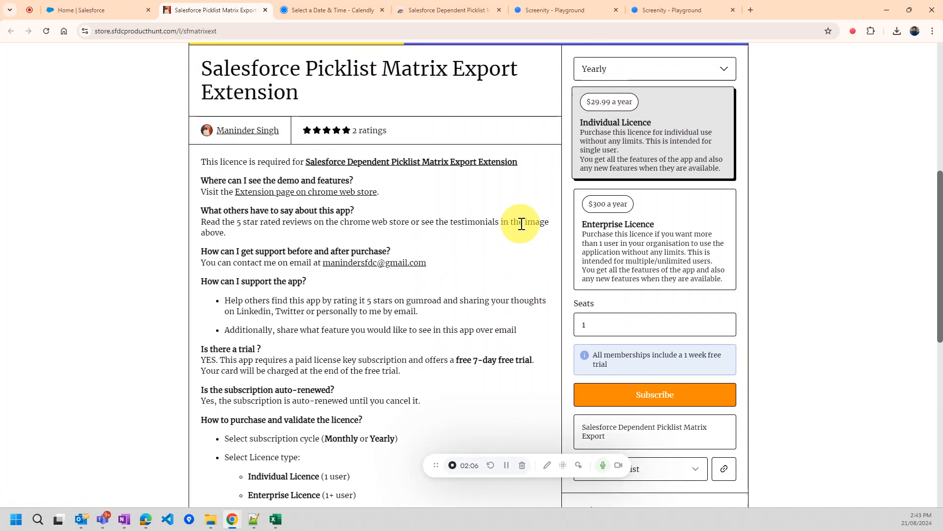
{"action": "scroll", "coordinate": [522, 223], "scroll_direction": "down", "scroll_amount": 4}
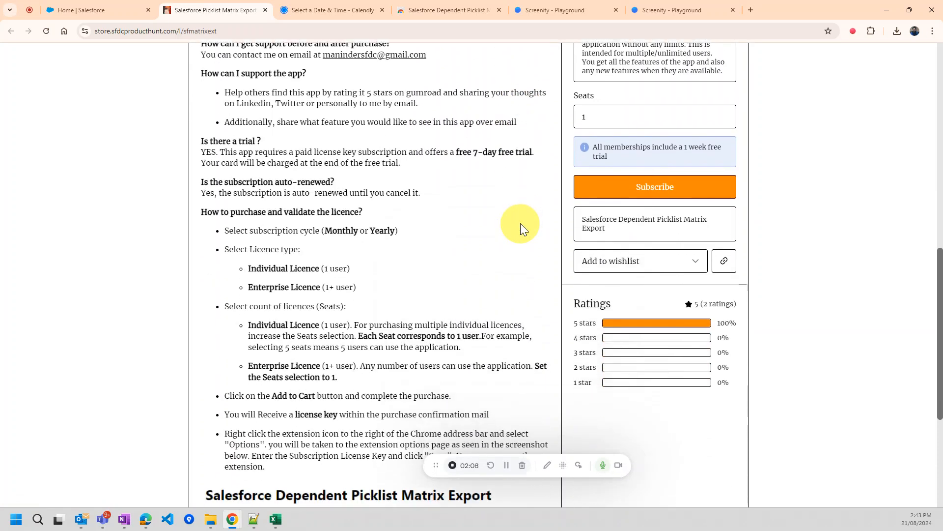
{"action": "scroll", "coordinate": [521, 223], "scroll_direction": "up", "scroll_amount": 5}
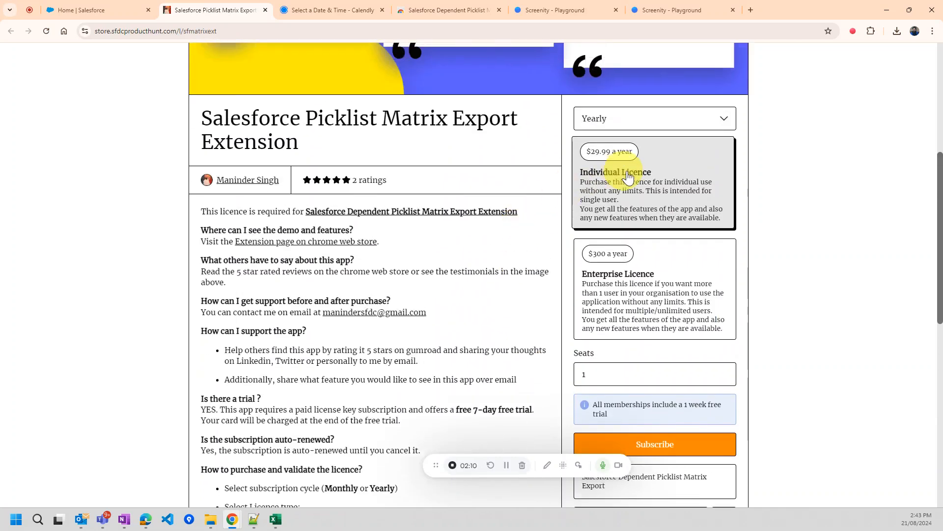
{"action": "scroll", "coordinate": [648, 184], "scroll_direction": "up", "scroll_amount": 2}
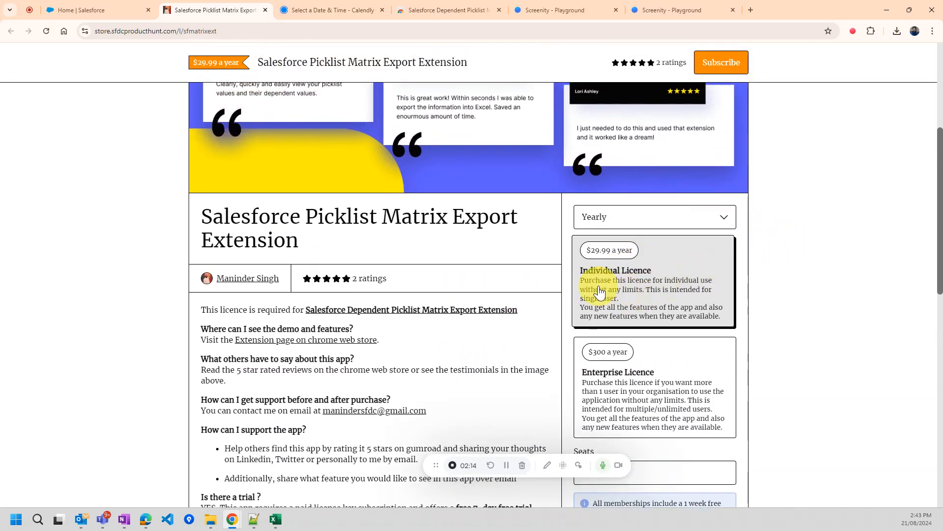
{"action": "left_click", "coordinate": [633, 386]}
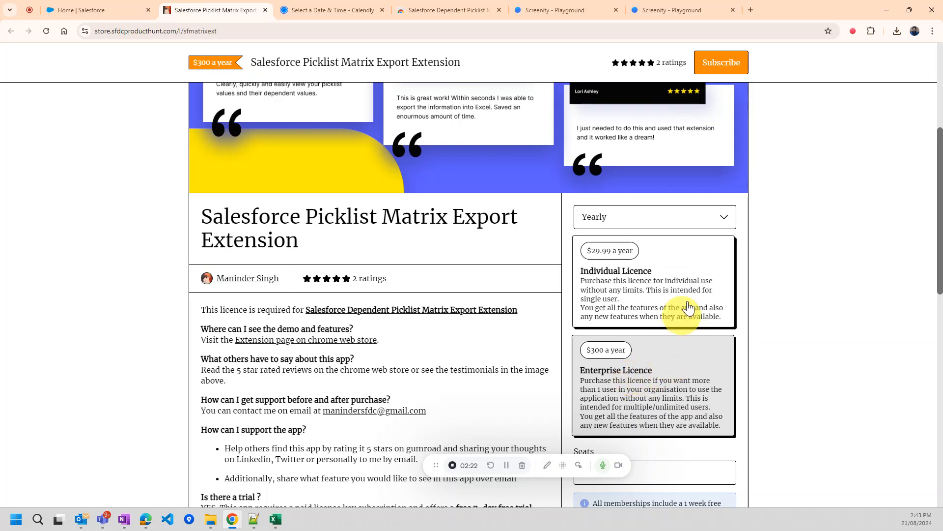
{"action": "left_click", "coordinate": [715, 219]}
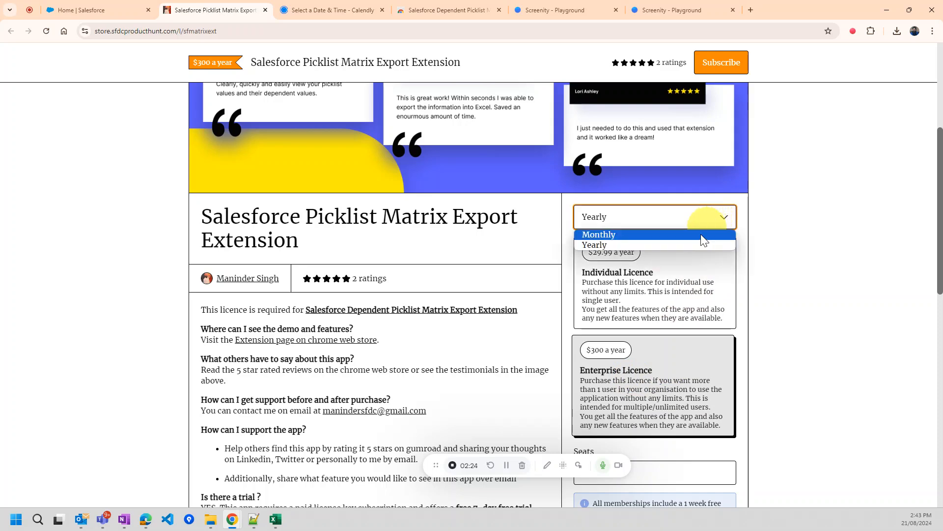
- Keep the licence billing cycle on Yearly
{"action": "left_click", "coordinate": [697, 236]}
{"action": "left_click", "coordinate": [701, 221]}
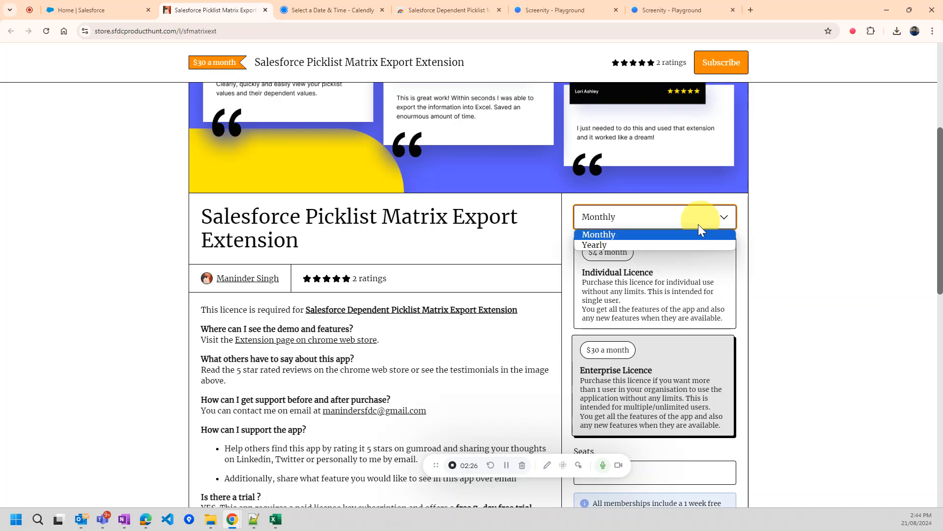
{"action": "left_click", "coordinate": [686, 242]}
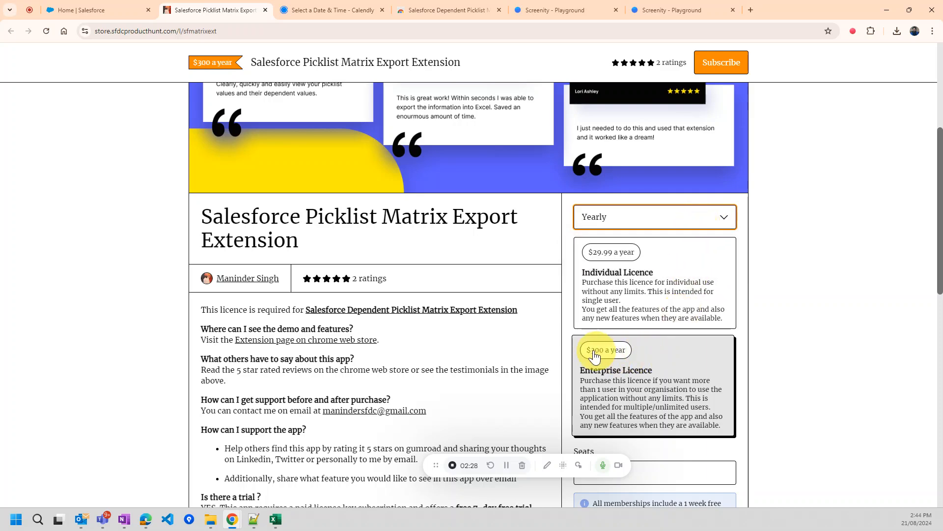
{"action": "scroll", "coordinate": [533, 332], "scroll_direction": "down", "scroll_amount": 2}
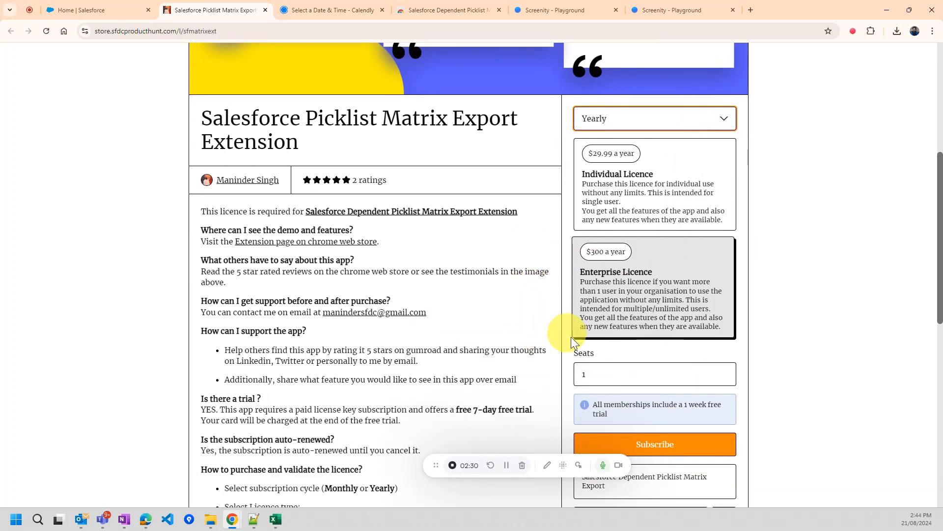
- Select the $300-a-year Enterprise Licence with 1 seat, then go back to Salesforce
{"action": "left_click", "coordinate": [597, 373]}
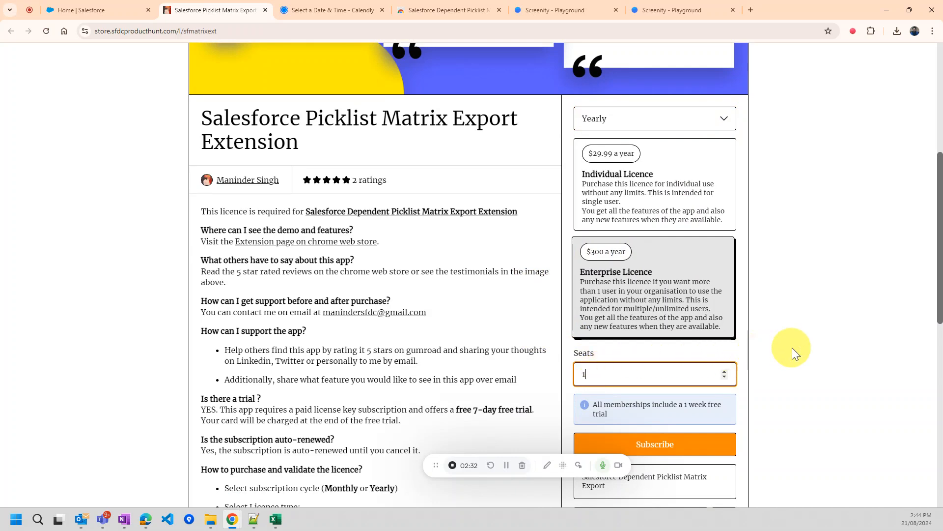
{"action": "left_click", "coordinate": [666, 187]}
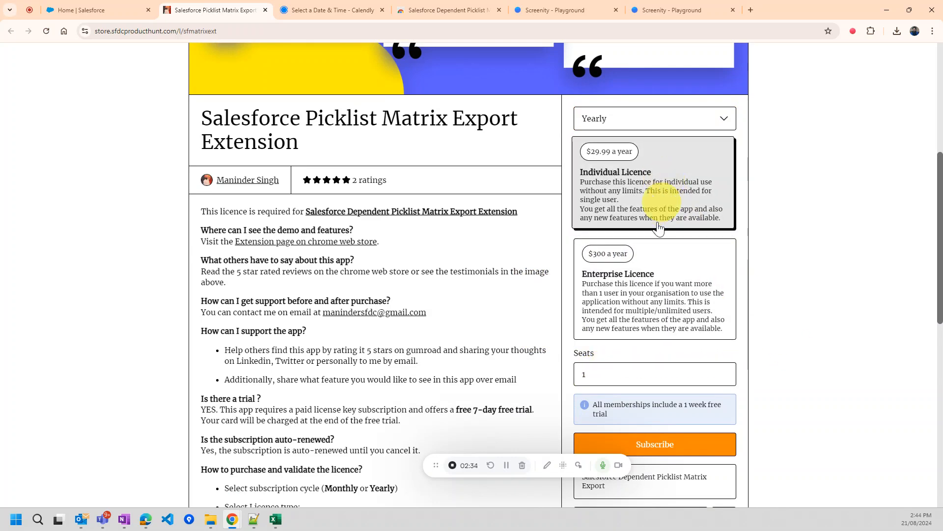
{"action": "left_click", "coordinate": [596, 374]}
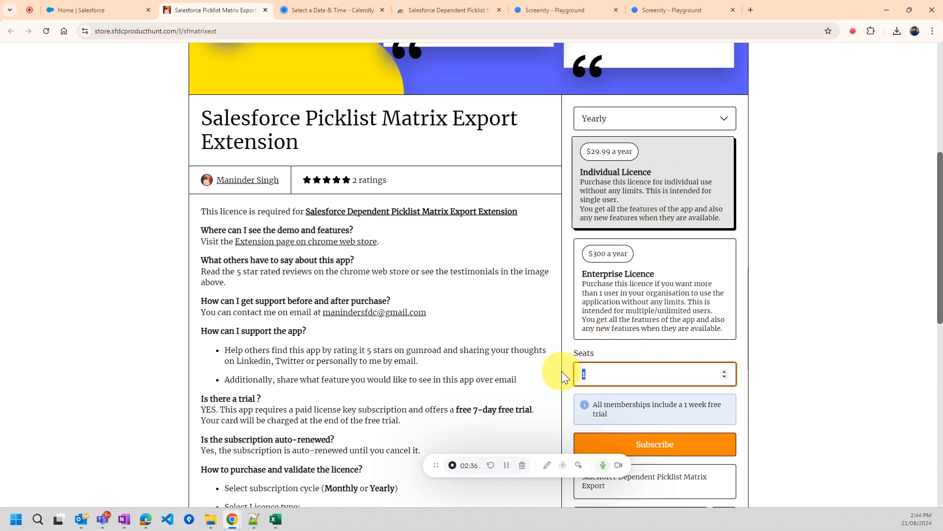
{"action": "left_click", "coordinate": [724, 371]}
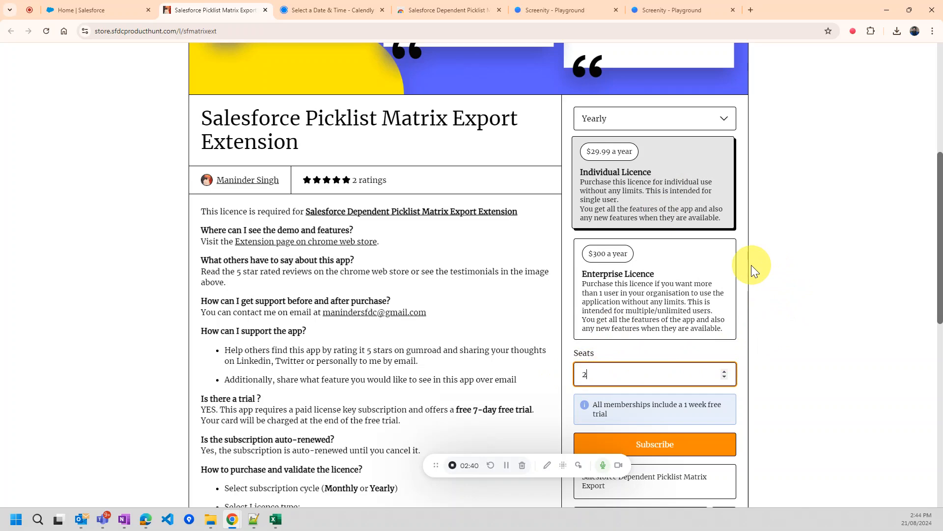
{"action": "left_click", "coordinate": [680, 294]}
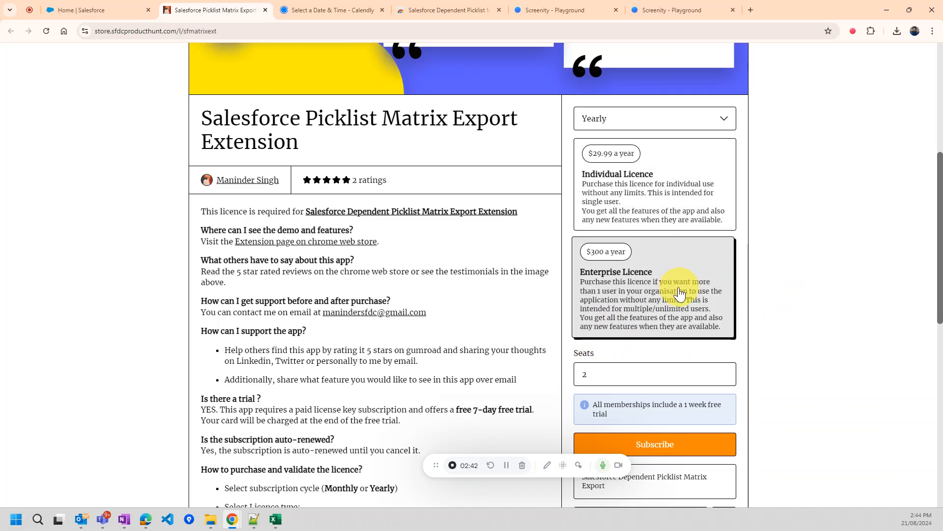
{"action": "double_click", "coordinate": [617, 375]}
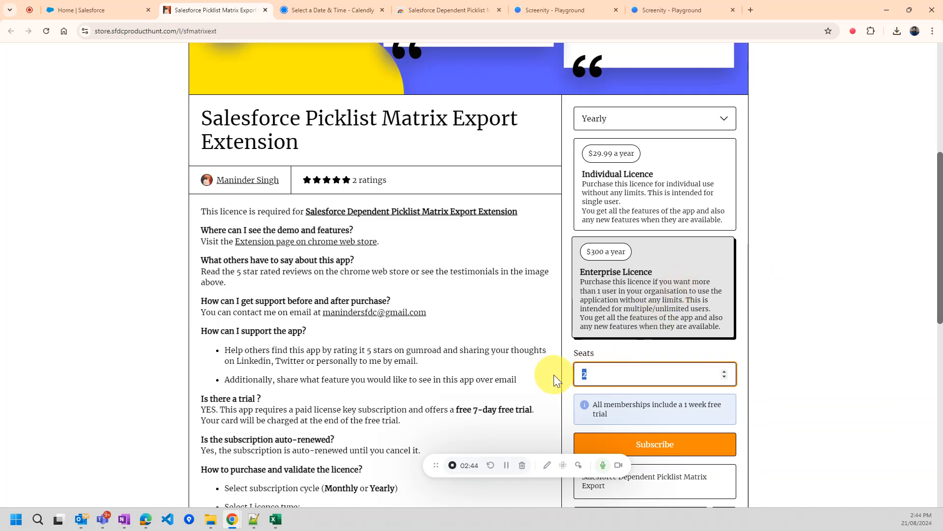
{"action": "type", "text": "1"}
{"action": "left_click", "coordinate": [774, 342]}
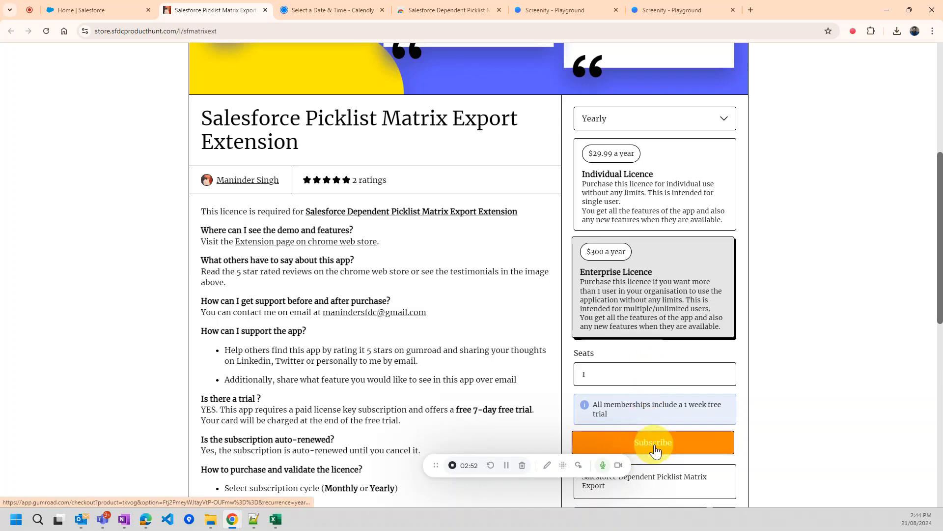
{"action": "scroll", "coordinate": [451, 300], "scroll_direction": "up", "scroll_amount": 4}
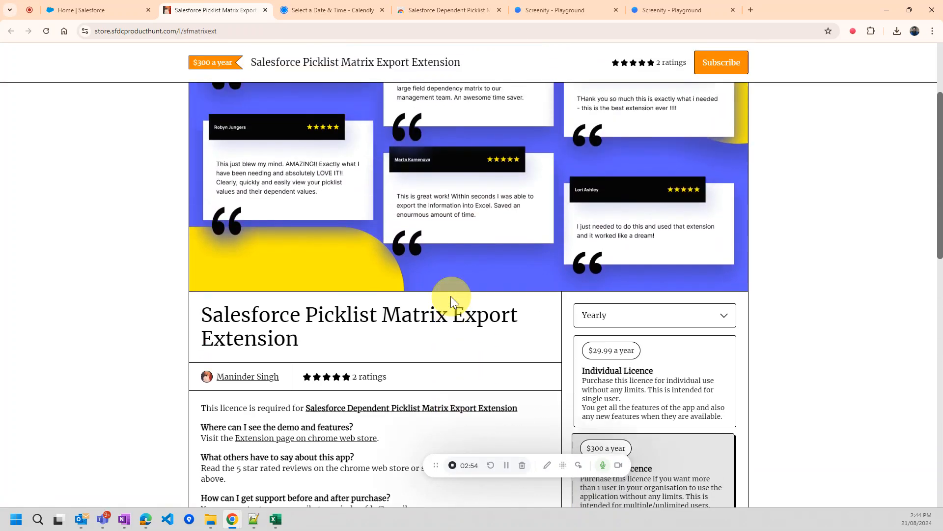
{"action": "scroll", "coordinate": [451, 299], "scroll_direction": "up", "scroll_amount": 3}
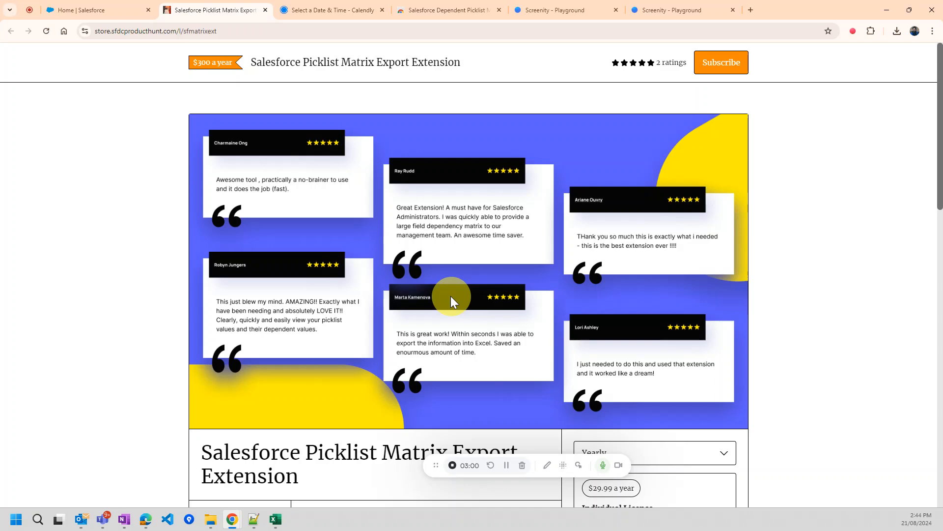
{"action": "left_click", "coordinate": [86, 16]}
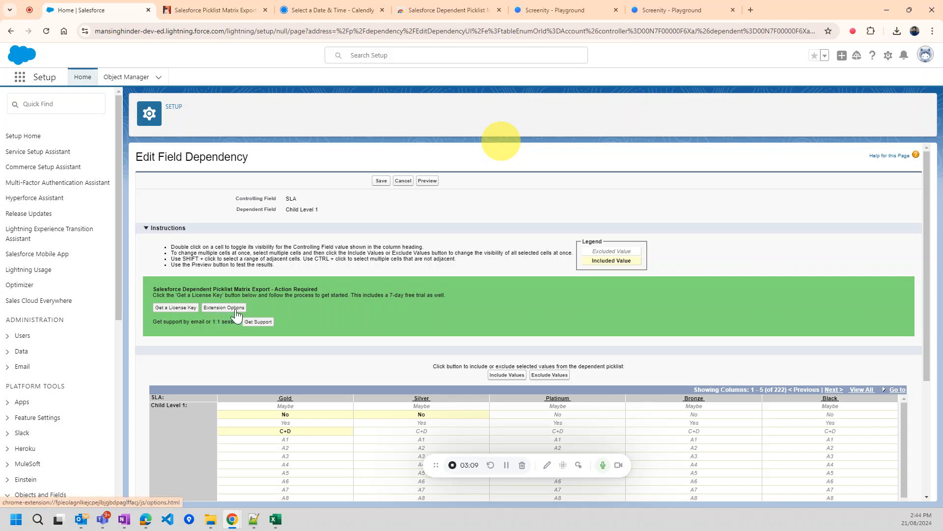
- Paste the licence key into the Dependent Picklist extension's Options and save it
{"action": "left_click", "coordinate": [871, 31]}
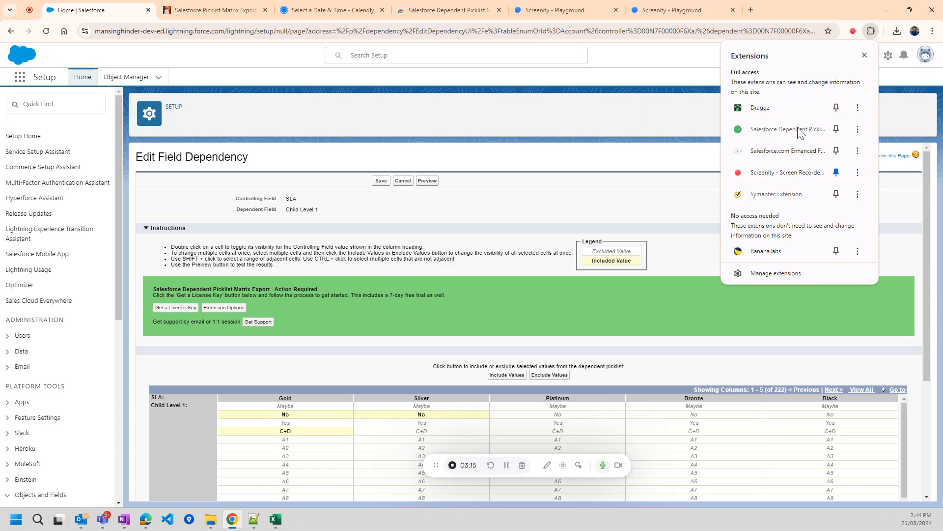
{"action": "left_click", "coordinate": [858, 129]}
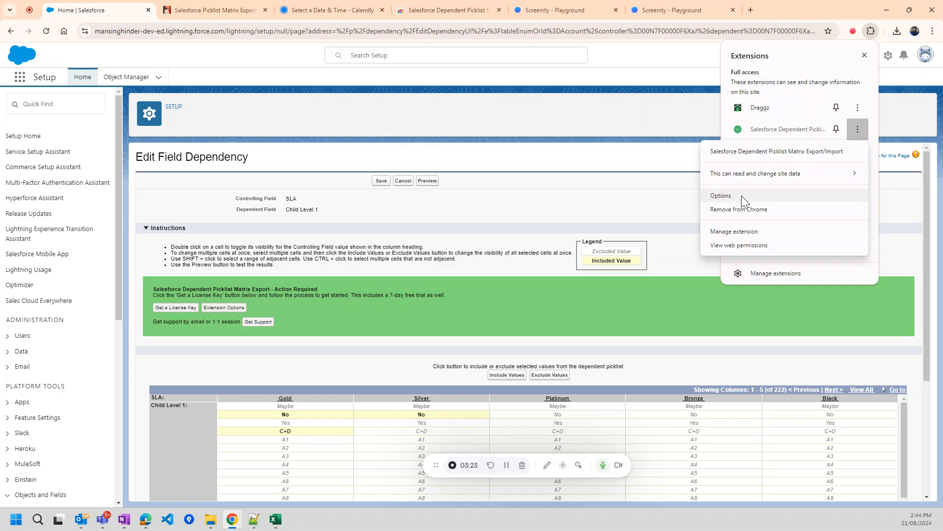
{"action": "left_click", "coordinate": [232, 307]}
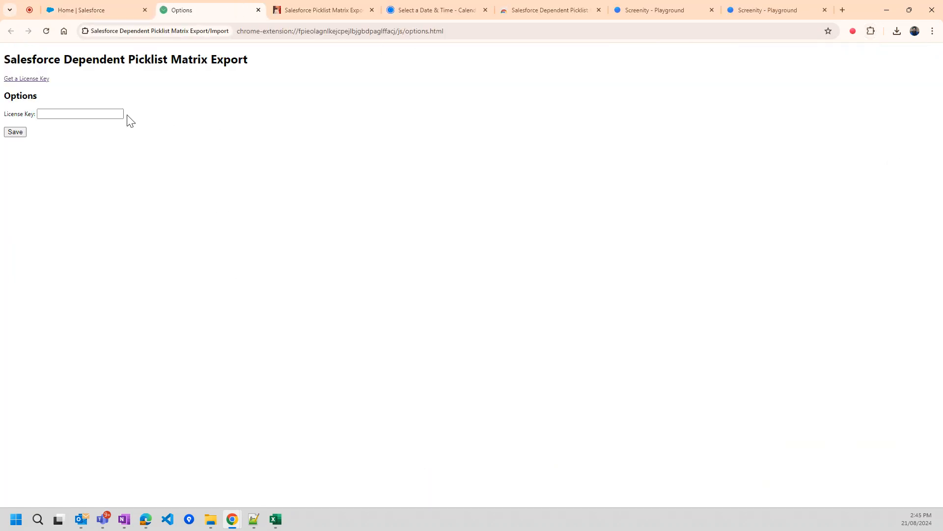
{"action": "left_click", "coordinate": [79, 118]}
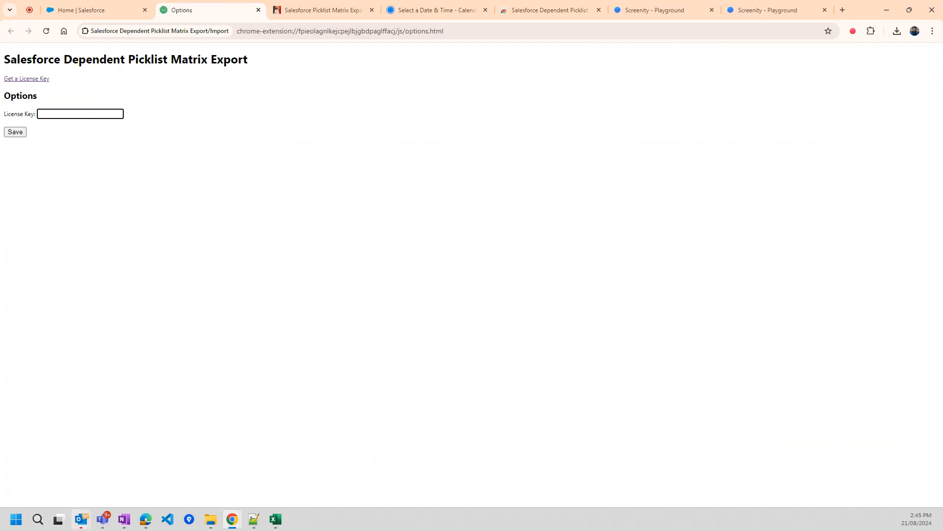
{"action": "key", "text": "alt+Tab"}
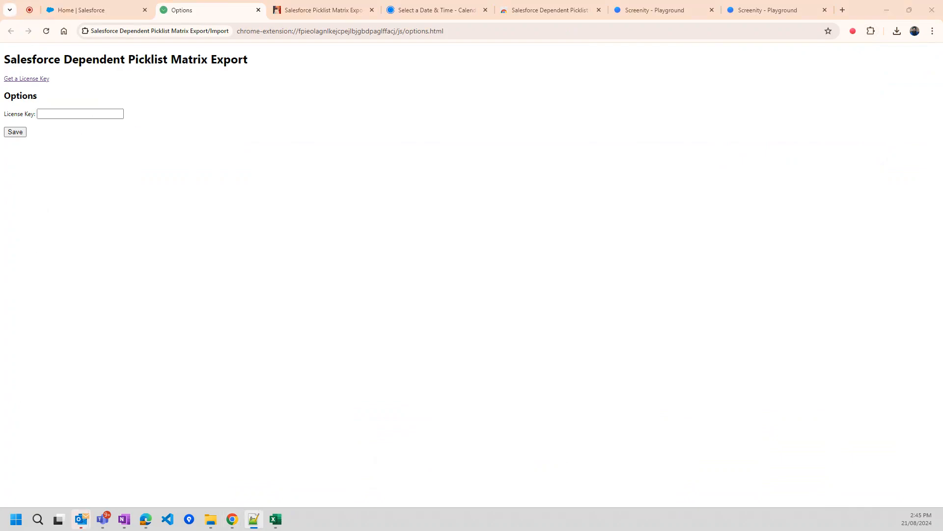
{"action": "left_click", "coordinate": [102, 117]}
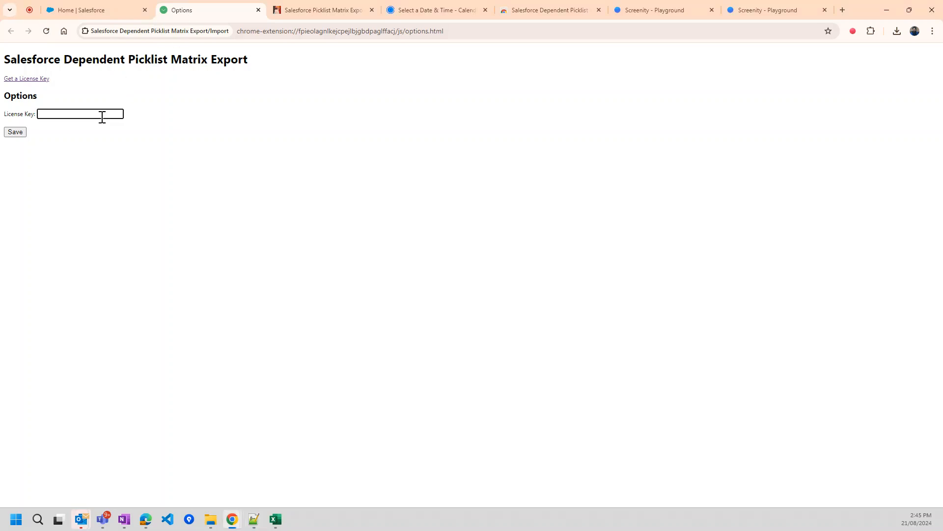
{"action": "key", "text": "ctrl+v"}
{"action": "left_click", "coordinate": [24, 135]}
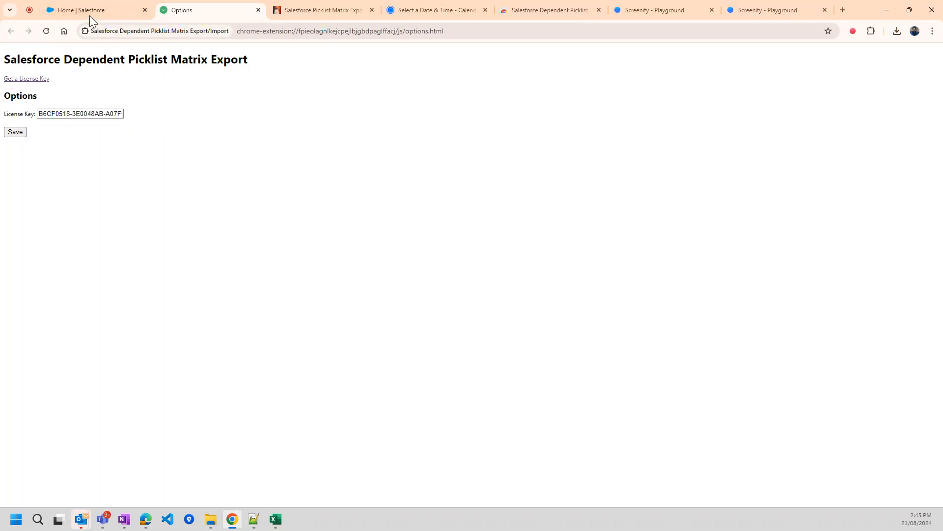
{"action": "left_click", "coordinate": [91, 14]}
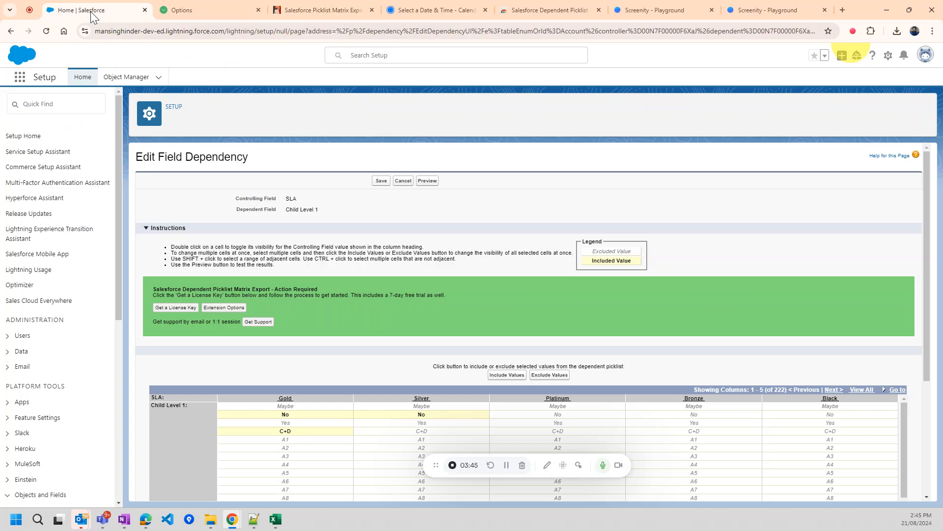
- Reload Edit Field Dependency so the extension's Export/Import Matrix tools and instructions appear
{"action": "left_click", "coordinate": [47, 29]}
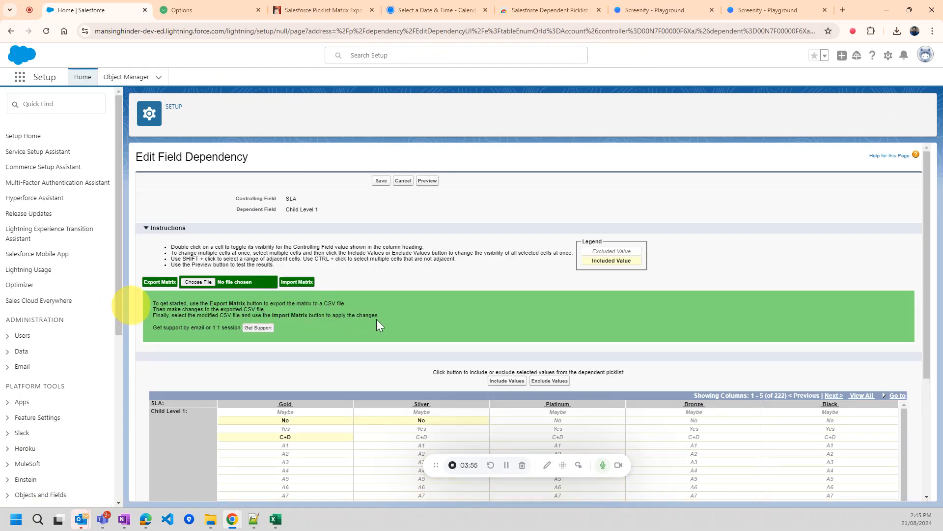
{"action": "left_click_drag", "start_coordinate": [384, 316], "coordinate": [141, 296]}
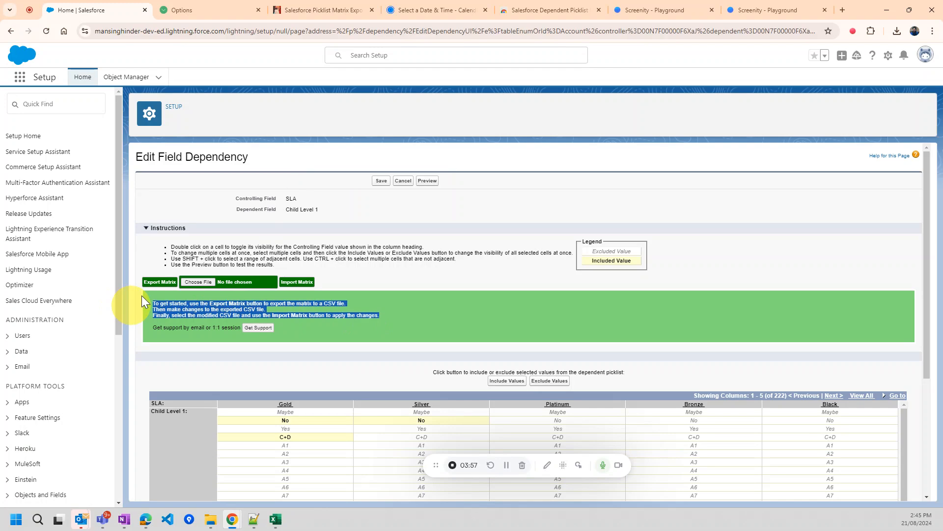
{"action": "left_click", "coordinate": [218, 309]}
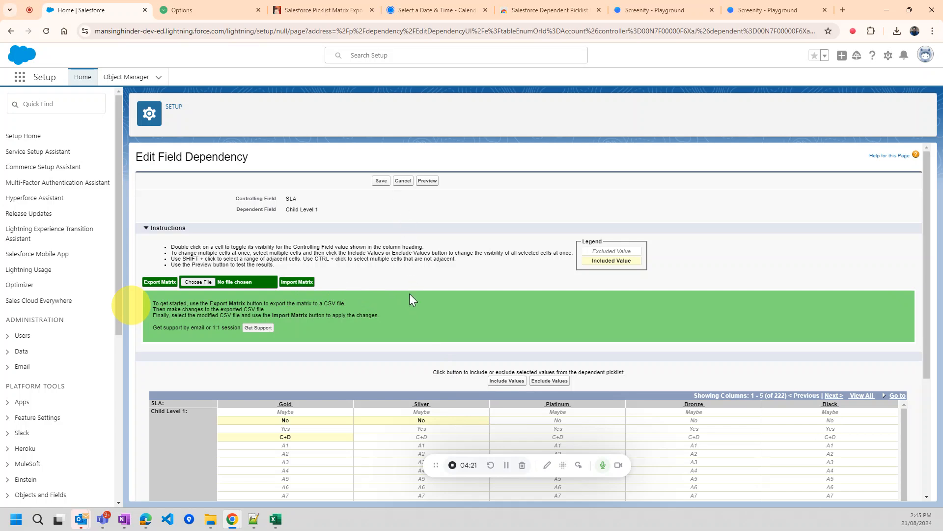
{"action": "scroll", "coordinate": [412, 300], "scroll_direction": "down", "scroll_amount": 1}
- Export the matrix as SLA-Child Level 1.csv and open the file from Chrome's downloads
{"action": "left_click", "coordinate": [164, 237]}
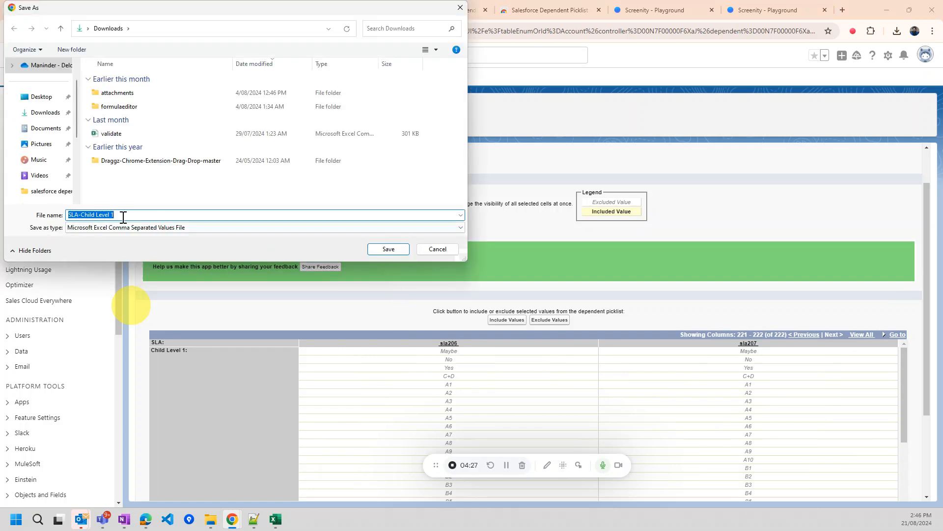
{"action": "left_click", "coordinate": [74, 214]}
{"action": "double_click", "coordinate": [75, 215]}
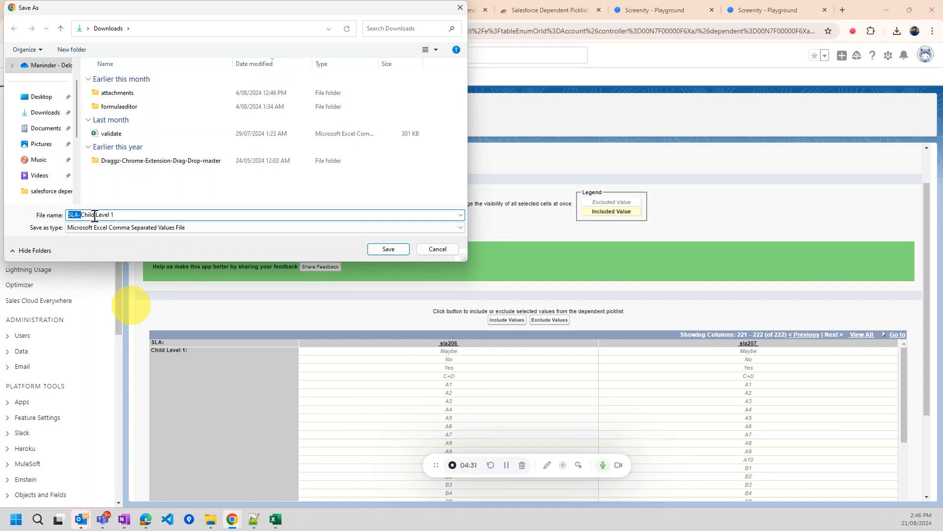
{"action": "left_click_drag", "start_coordinate": [82, 215], "coordinate": [122, 211]}
{"action": "left_click", "coordinate": [118, 215]}
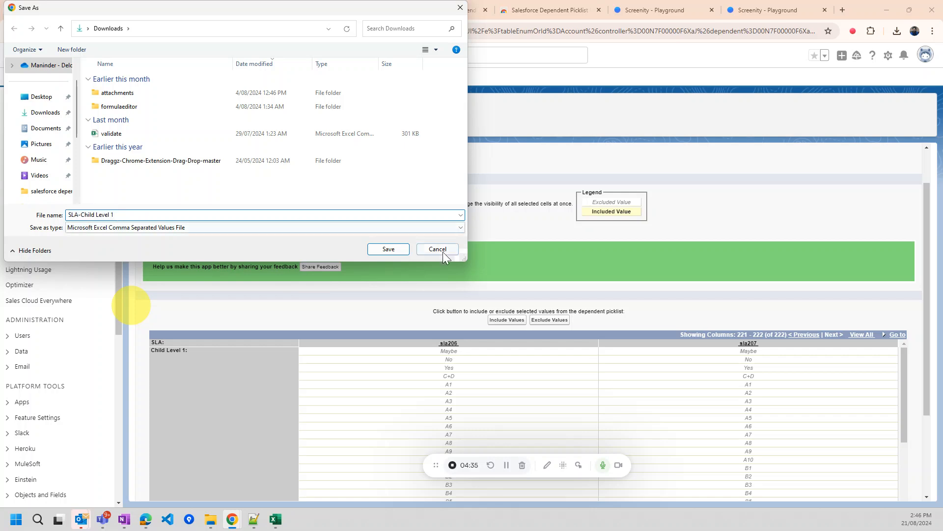
{"action": "left_click", "coordinate": [388, 249]}
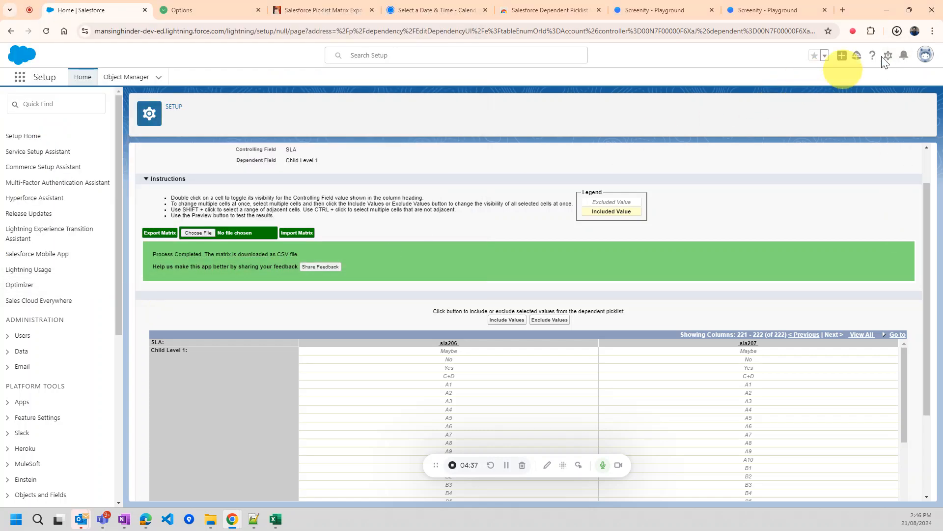
{"action": "left_click", "coordinate": [897, 32]}
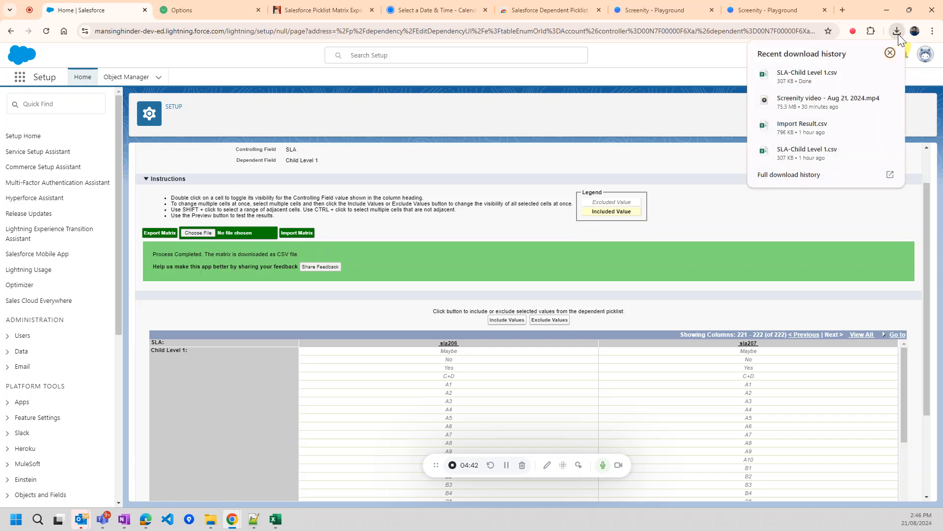
{"action": "left_click", "coordinate": [803, 75]}
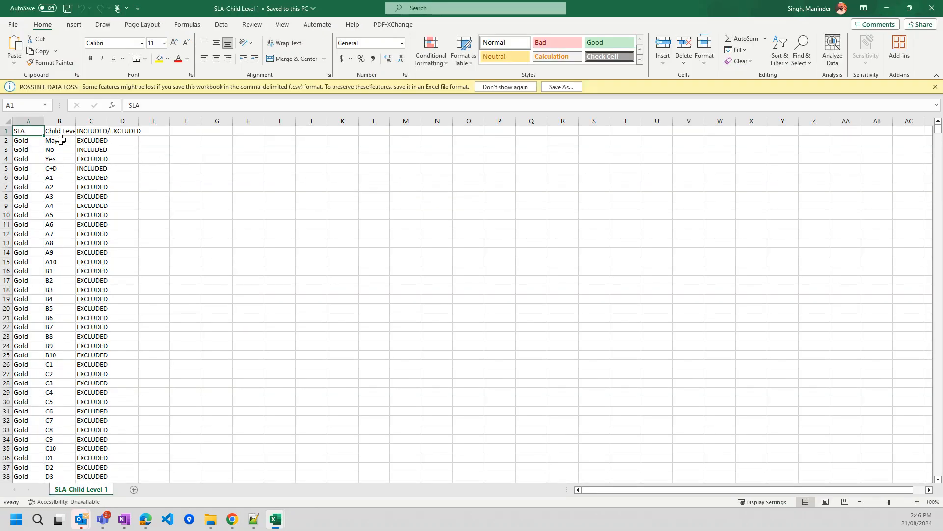
- Auto-fit all column widths and turn on filtering for the header row
{"action": "left_click", "coordinate": [5, 121]}
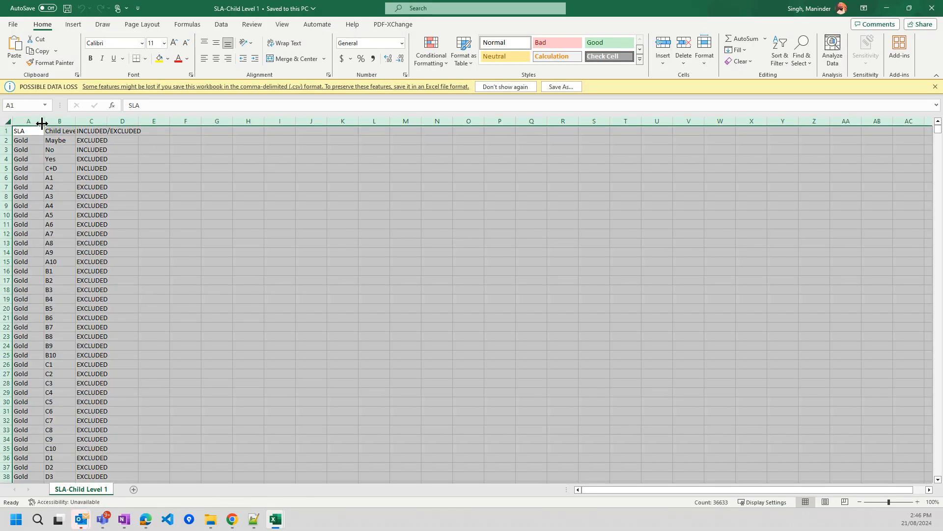
{"action": "double_click", "coordinate": [42, 123]}
{"action": "left_click", "coordinate": [64, 131]}
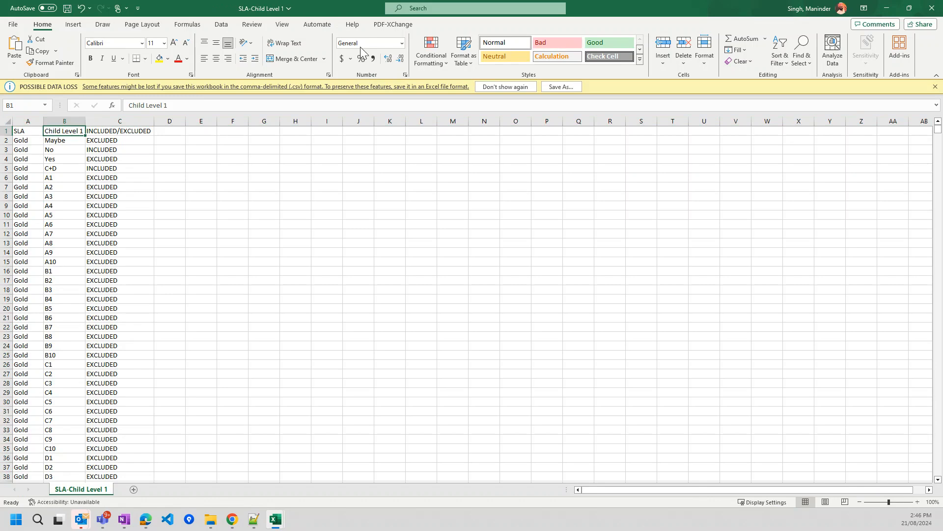
{"action": "left_click", "coordinate": [221, 25]}
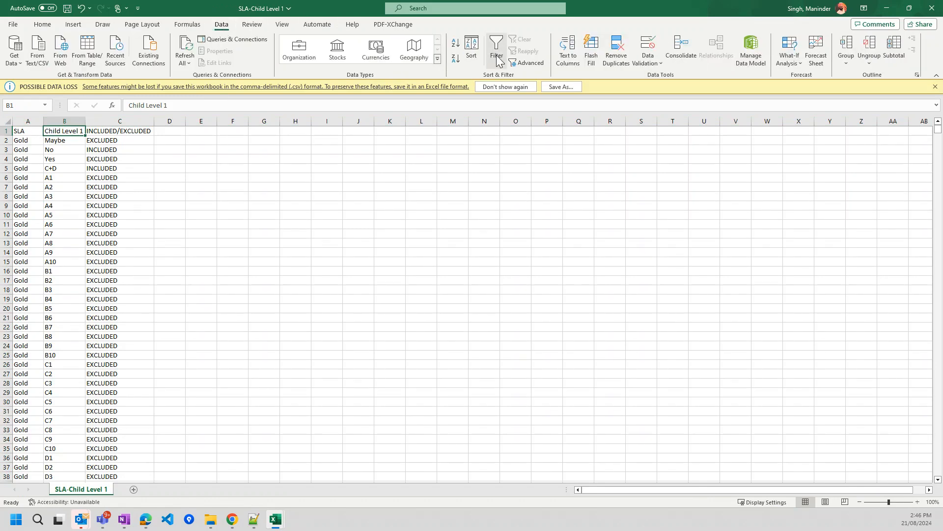
{"action": "left_click", "coordinate": [497, 49]}
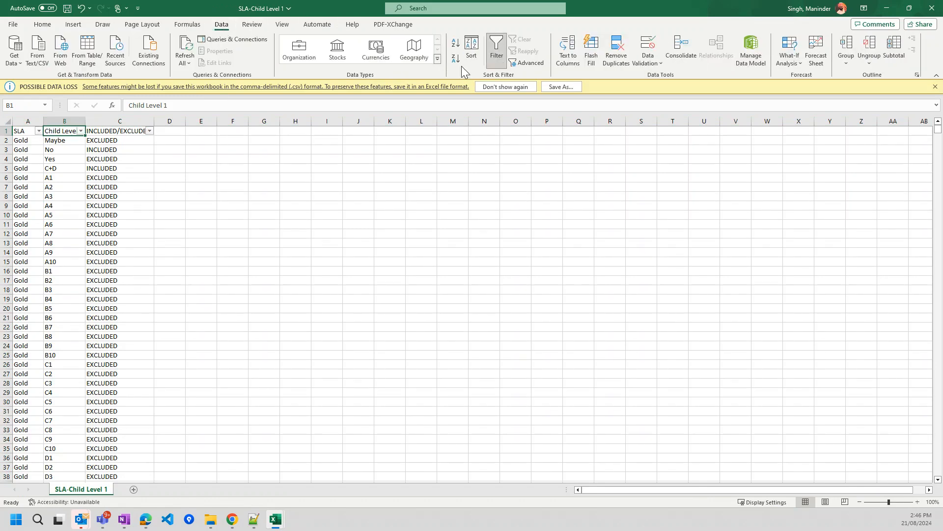
- Inspect the SLA, Child Level 1 and INCLUDED/EXCLUDED columns, then open the SLA filter
{"action": "left_click", "coordinate": [30, 128]}
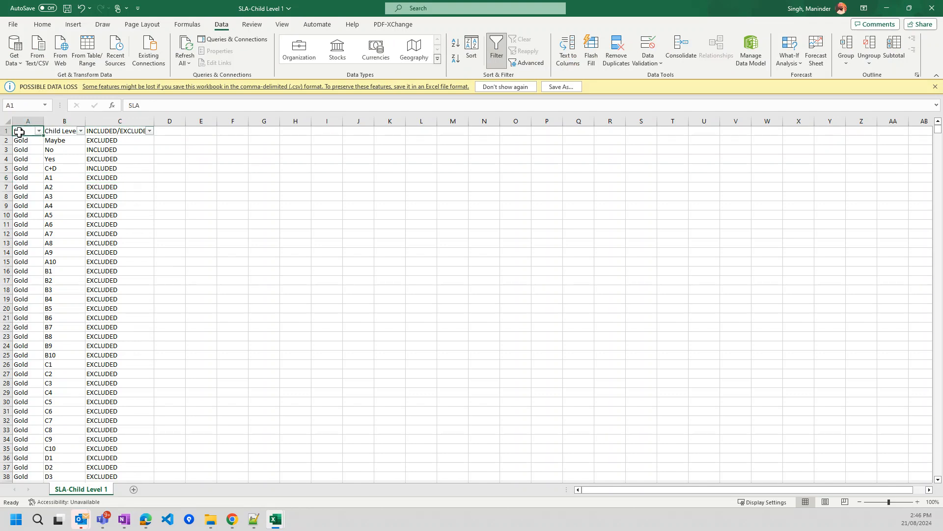
{"action": "left_click", "coordinate": [65, 123]}
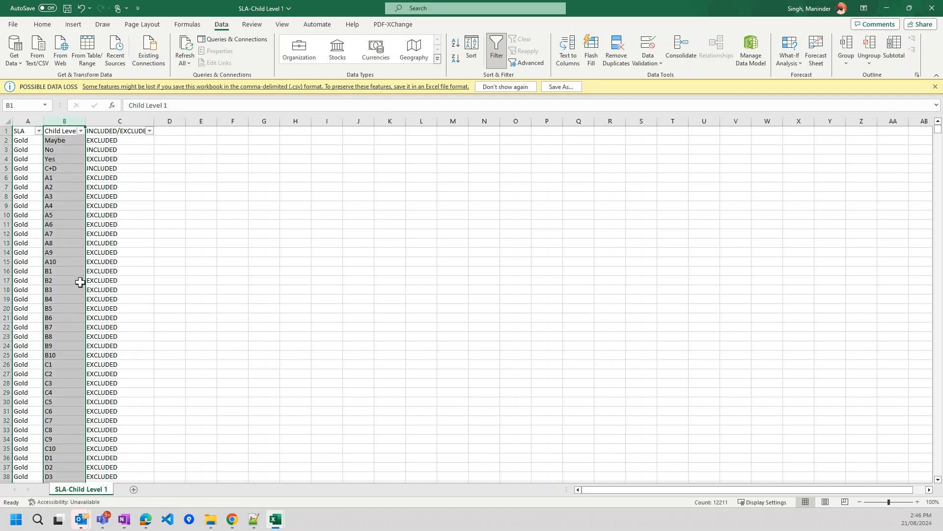
{"action": "left_click", "coordinate": [102, 120]}
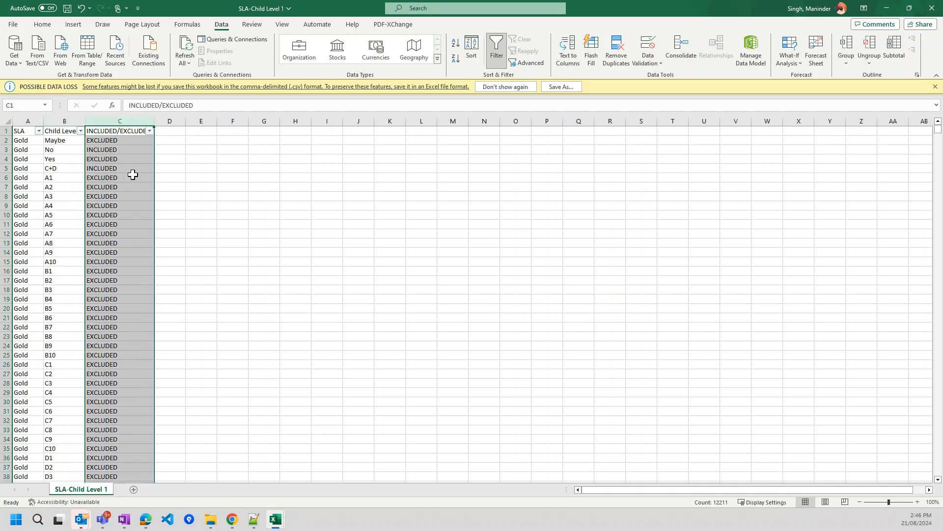
{"action": "left_click", "coordinate": [130, 143]}
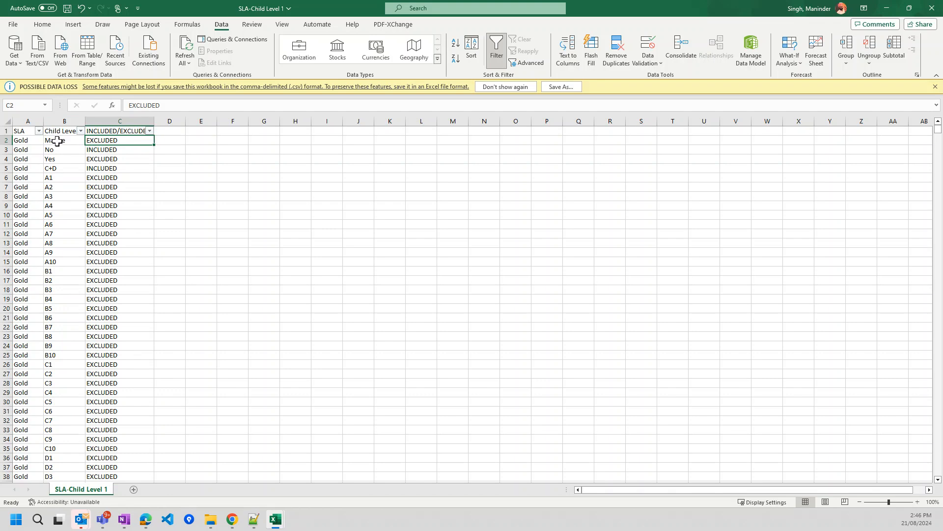
{"action": "left_click", "coordinate": [2, 131]}
{"action": "left_click", "coordinate": [20, 131]}
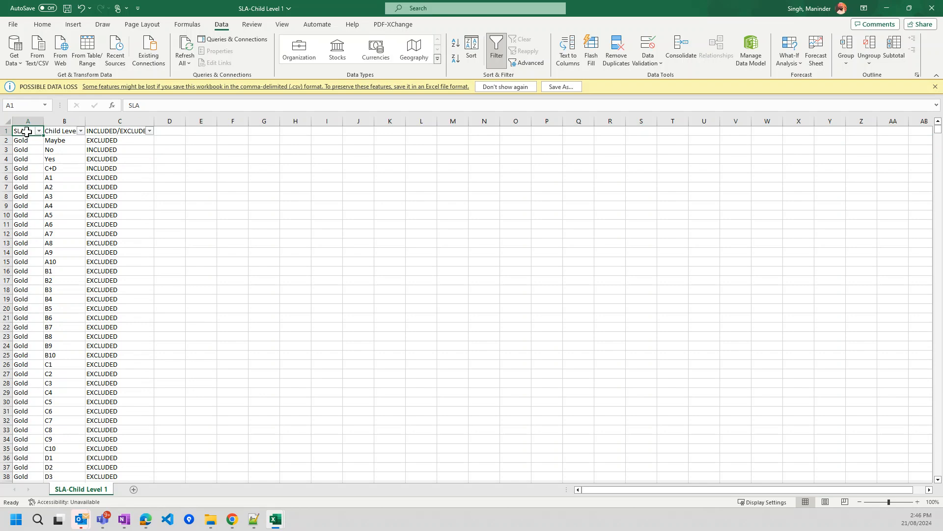
{"action": "left_click", "coordinate": [57, 132]}
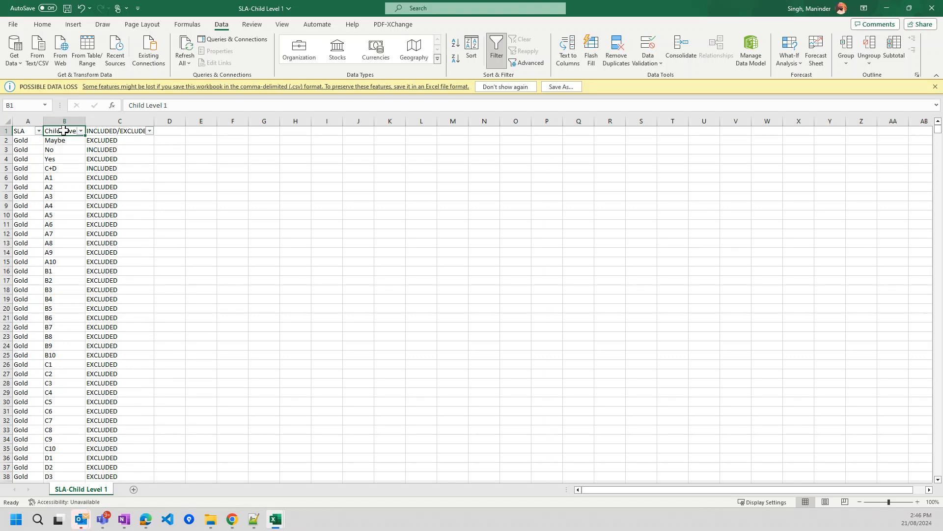
{"action": "left_click", "coordinate": [103, 132]}
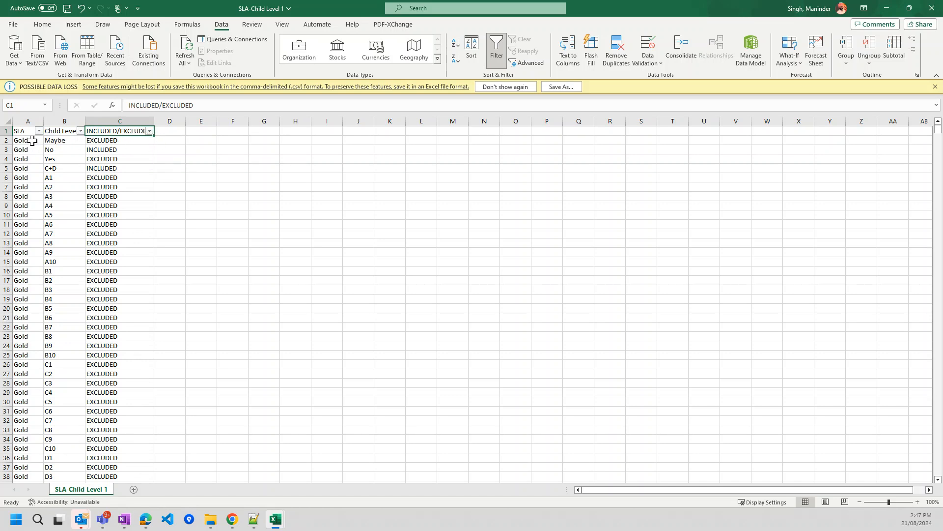
{"action": "left_click", "coordinate": [38, 131]}
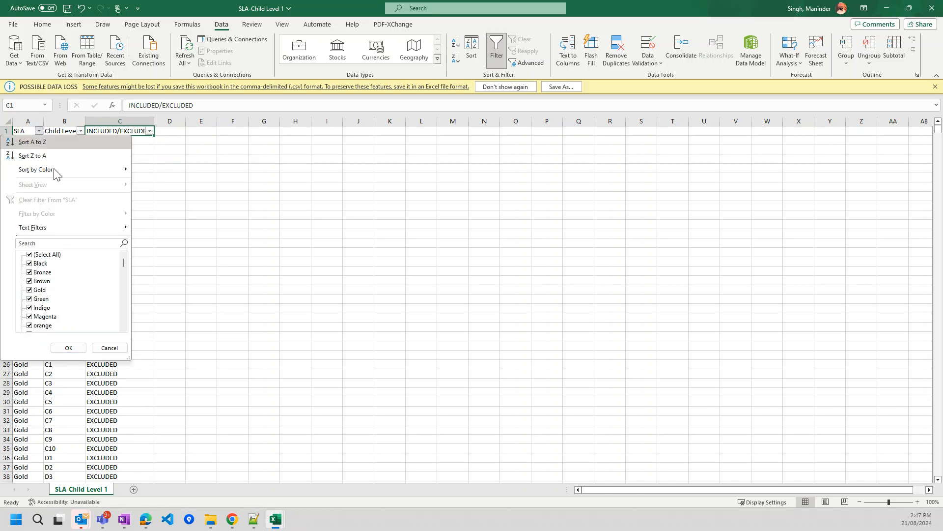
- Filter the SLA column to show only Gold rows
{"action": "left_click", "coordinate": [30, 255]}
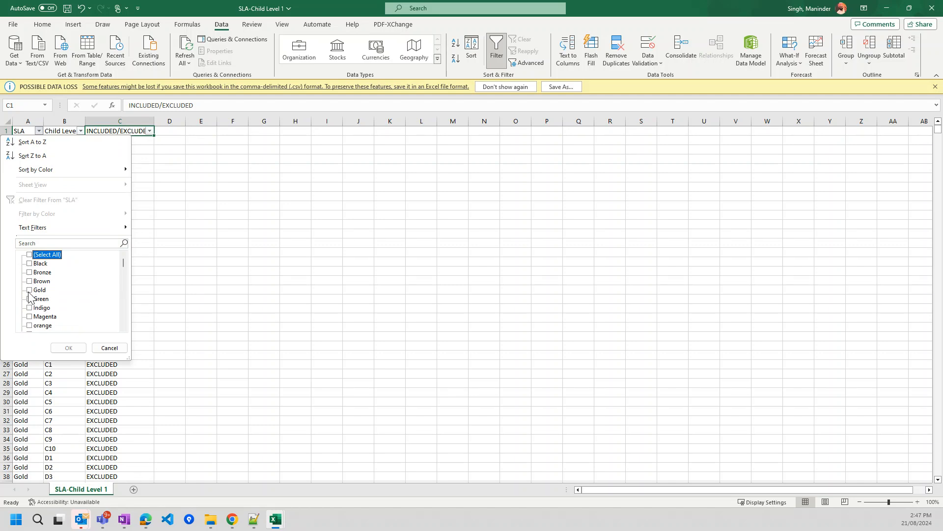
{"action": "left_click", "coordinate": [29, 290]}
{"action": "left_click", "coordinate": [68, 347]}
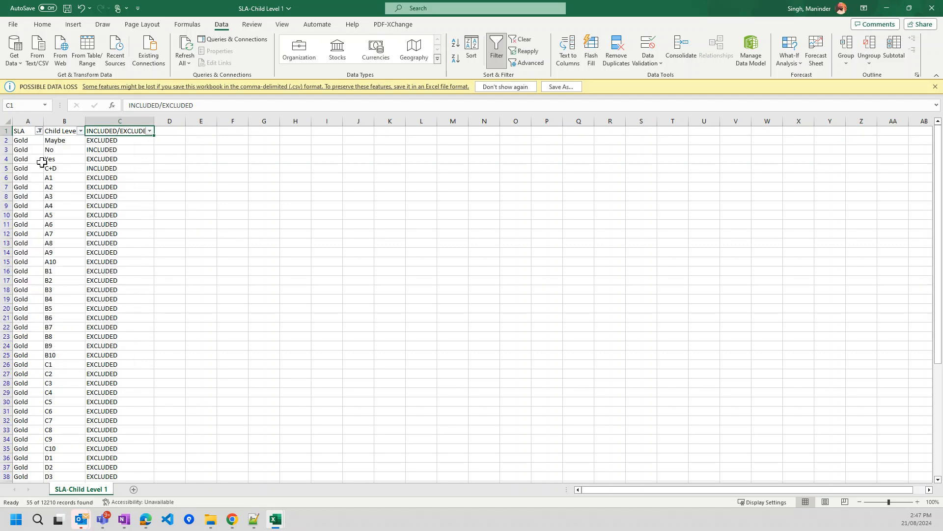
{"action": "left_click", "coordinate": [58, 149]}
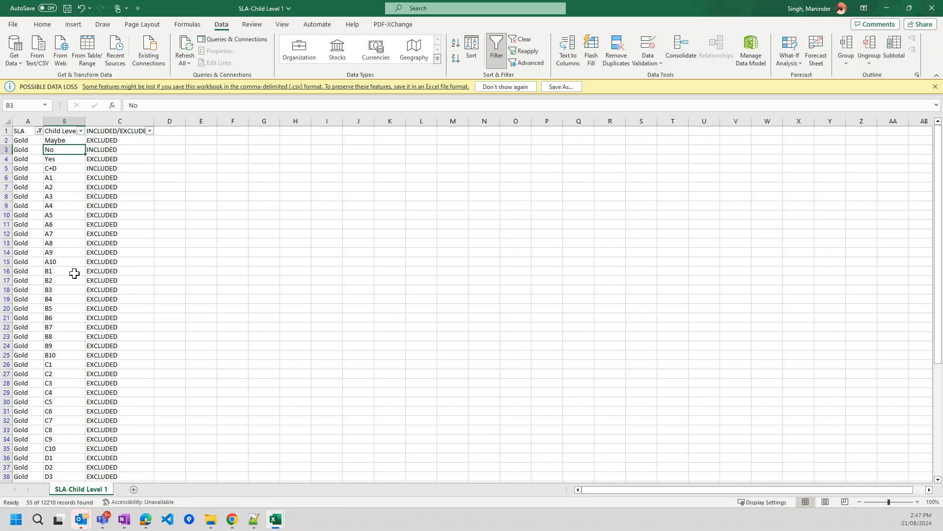
{"action": "scroll", "coordinate": [74, 282], "scroll_direction": "down", "scroll_amount": 3}
{"action": "scroll", "coordinate": [74, 282], "scroll_direction": "down", "scroll_amount": 9}
{"action": "scroll", "coordinate": [74, 282], "scroll_direction": "up", "scroll_amount": 12}
- Filter INCLUDED/EXCLUDED to INCLUDED, select Child Level 1 values B3:B56, and open a new Book1
{"action": "left_click", "coordinate": [150, 131]}
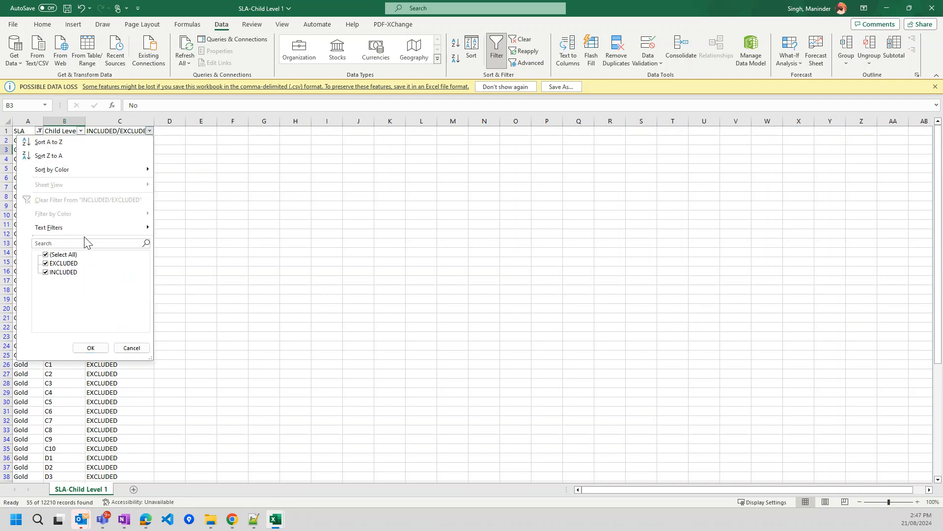
{"action": "left_click", "coordinate": [46, 255]}
{"action": "left_click", "coordinate": [46, 272]}
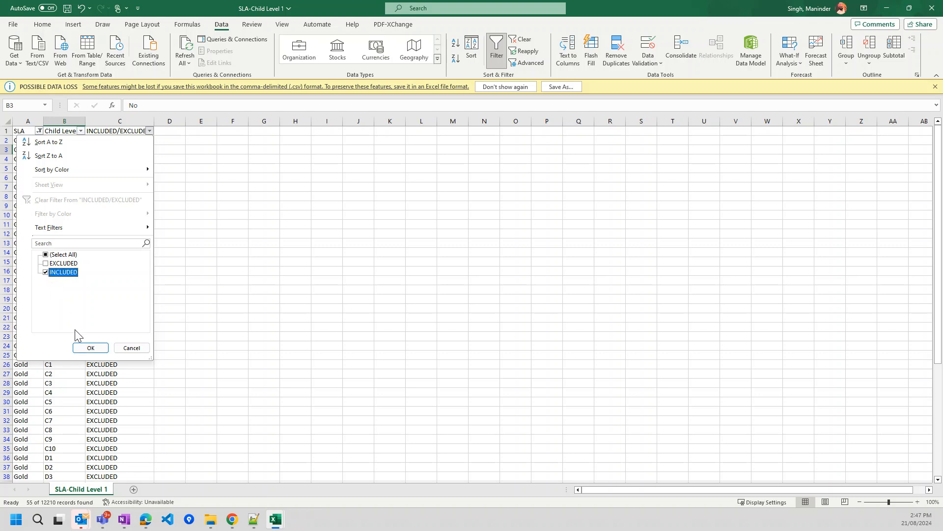
{"action": "left_click", "coordinate": [88, 348]}
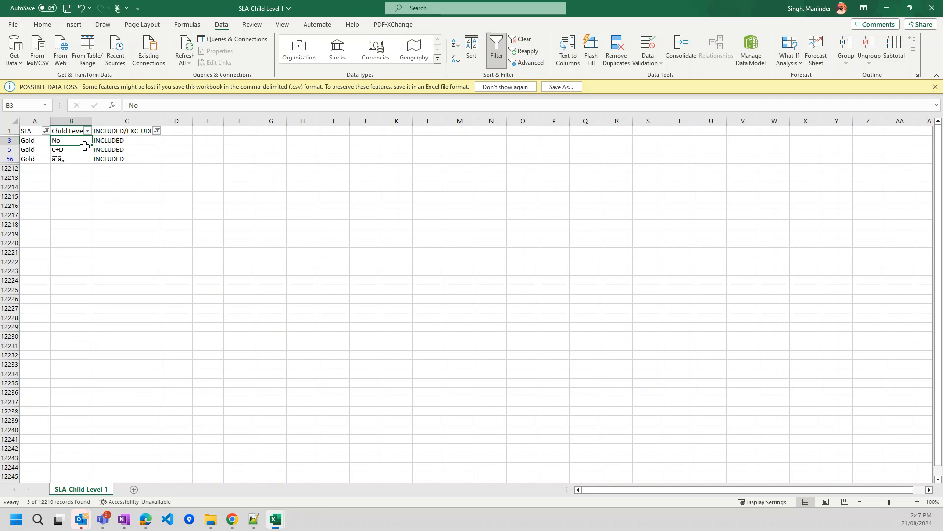
{"action": "left_click", "coordinate": [41, 140]}
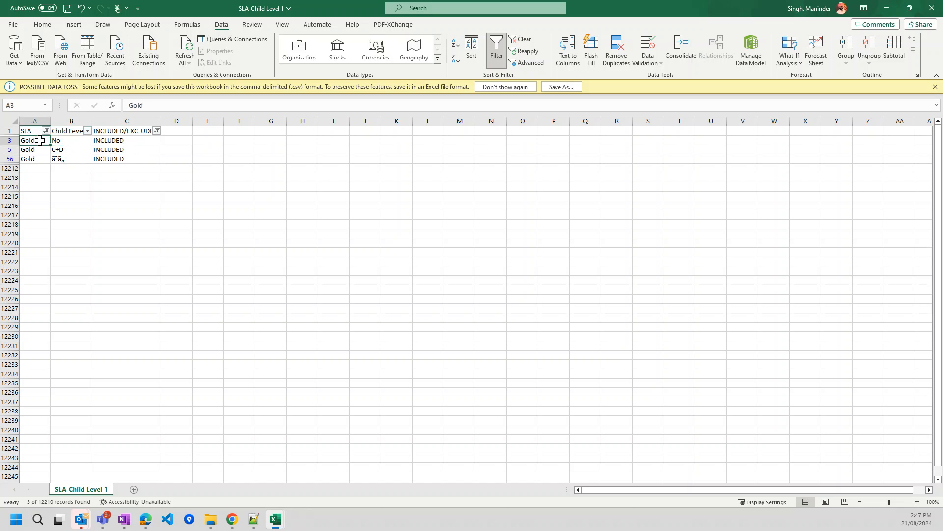
{"action": "left_click", "coordinate": [75, 130]}
{"action": "left_click_drag", "start_coordinate": [67, 139], "coordinate": [70, 160]}
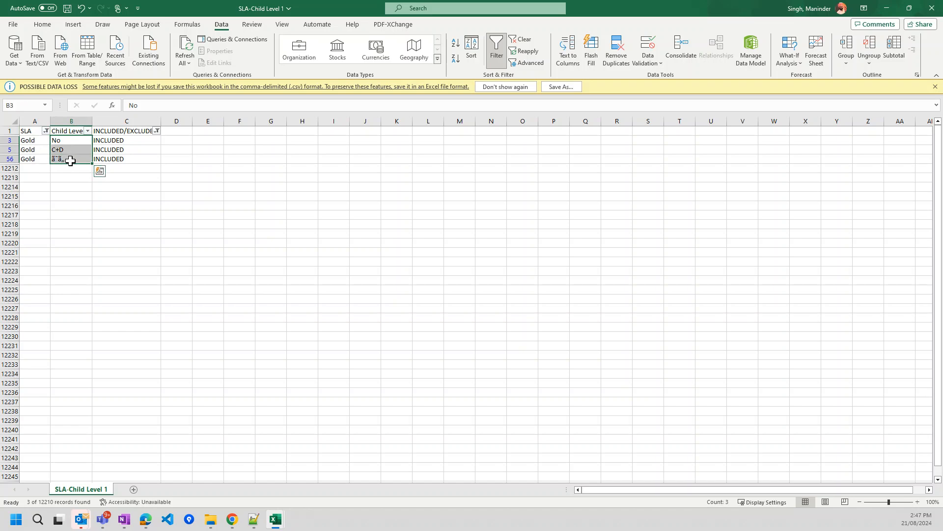
{"action": "left_click", "coordinate": [70, 161]}
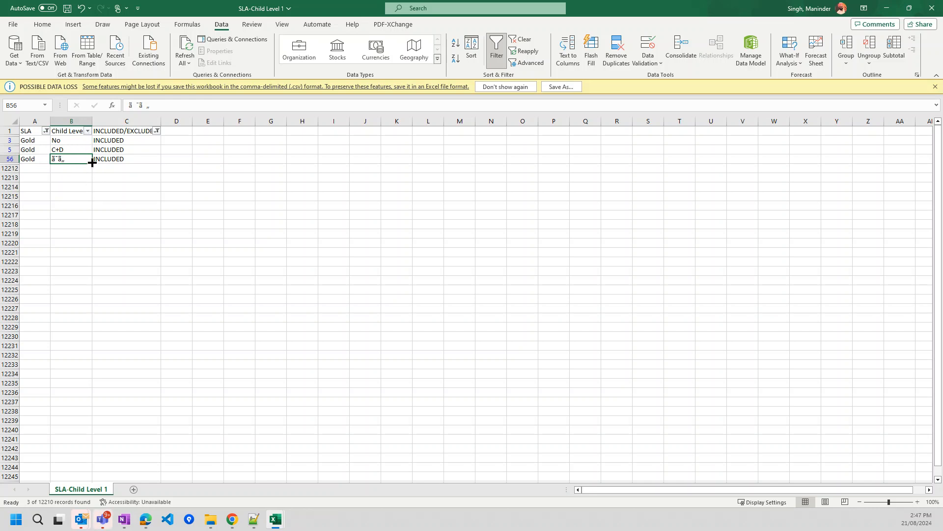
{"action": "key", "text": "ctrl+n"}
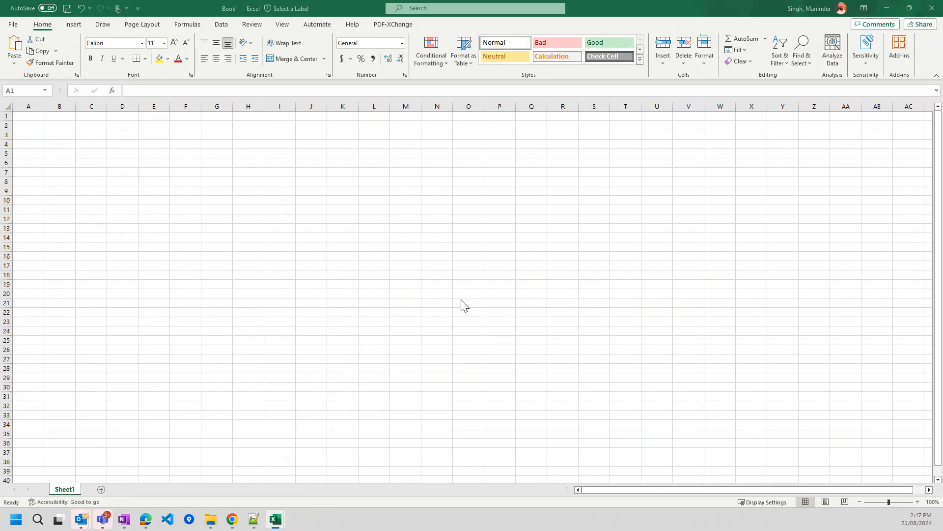
- Switch to the Excel sheet and reselect the Gold No value in B3
{"action": "scroll", "coordinate": [474, 374], "scroll_direction": "down", "scroll_amount": 8}
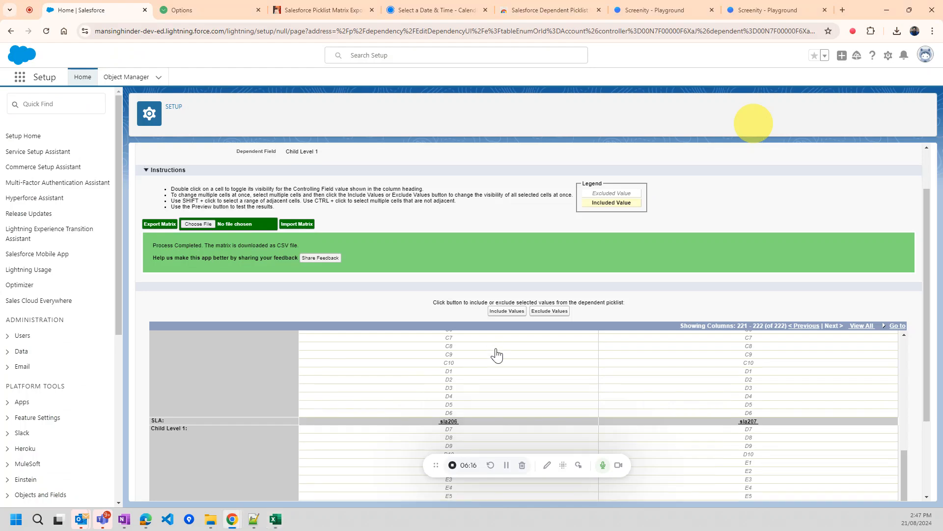
{"action": "scroll", "coordinate": [494, 354], "scroll_direction": "down", "scroll_amount": 3}
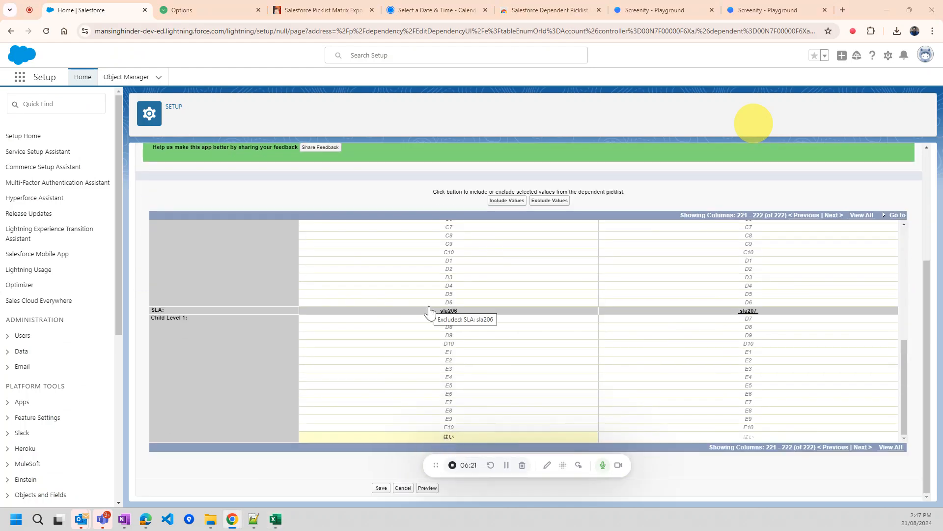
{"action": "key", "text": "alt+Tab"}
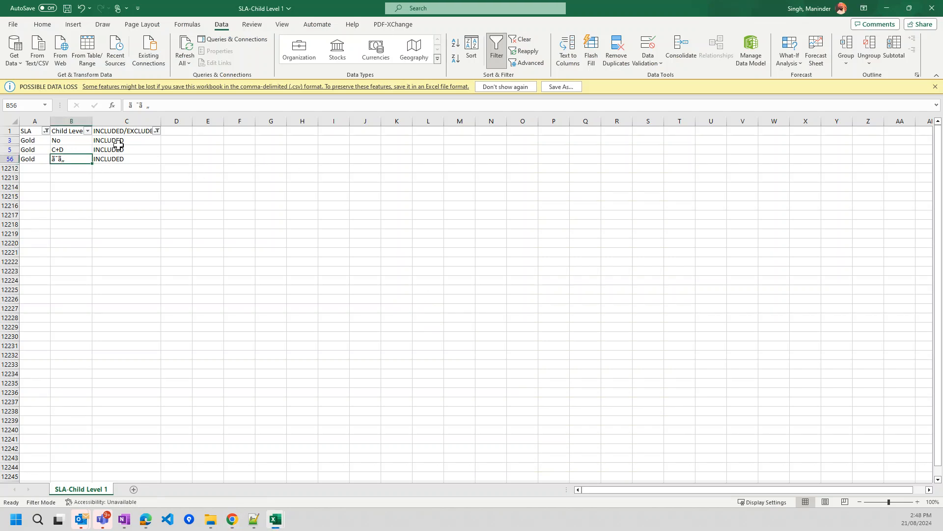
{"action": "left_click", "coordinate": [72, 142]}
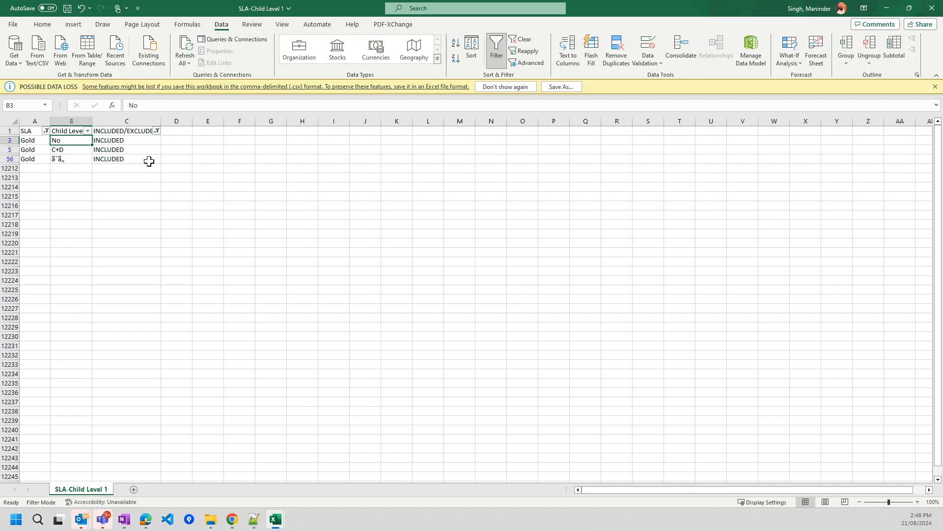
- Filter the INCLUDED/EXCLUDED column to EXCLUDED only (52 Gold rows), then return to Salesforce
{"action": "left_click", "coordinate": [157, 131]}
{"action": "left_click", "coordinate": [63, 271]}
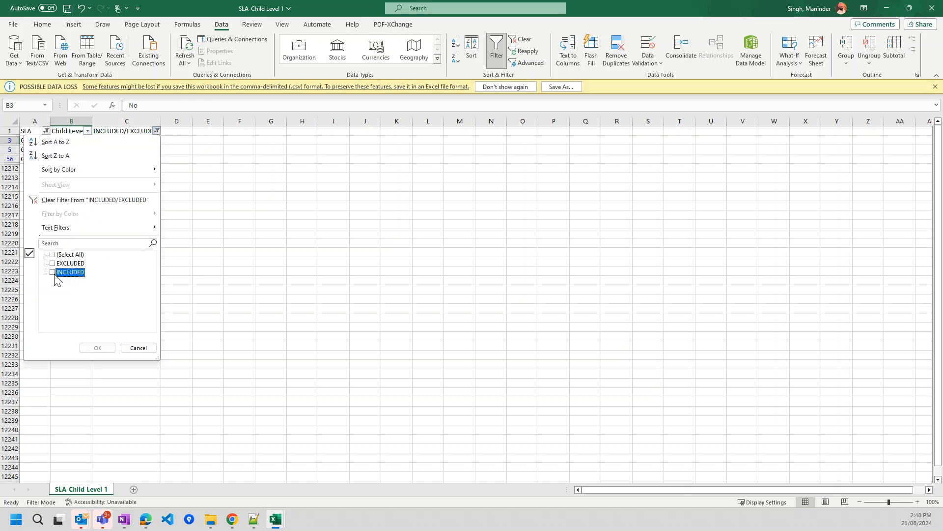
{"action": "left_click", "coordinate": [62, 263]}
{"action": "left_click", "coordinate": [96, 348]}
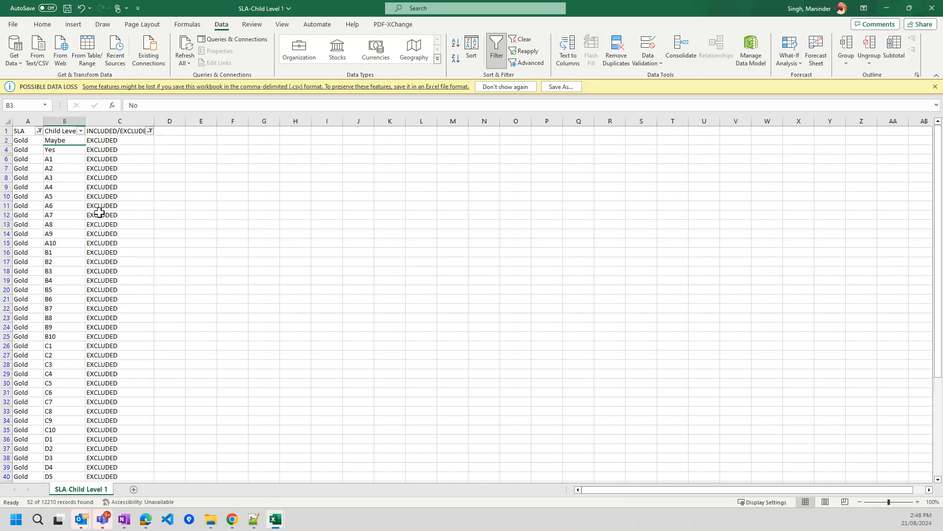
{"action": "scroll", "coordinate": [100, 213], "scroll_direction": "down", "scroll_amount": 4}
{"action": "scroll", "coordinate": [100, 213], "scroll_direction": "up", "scroll_amount": 5}
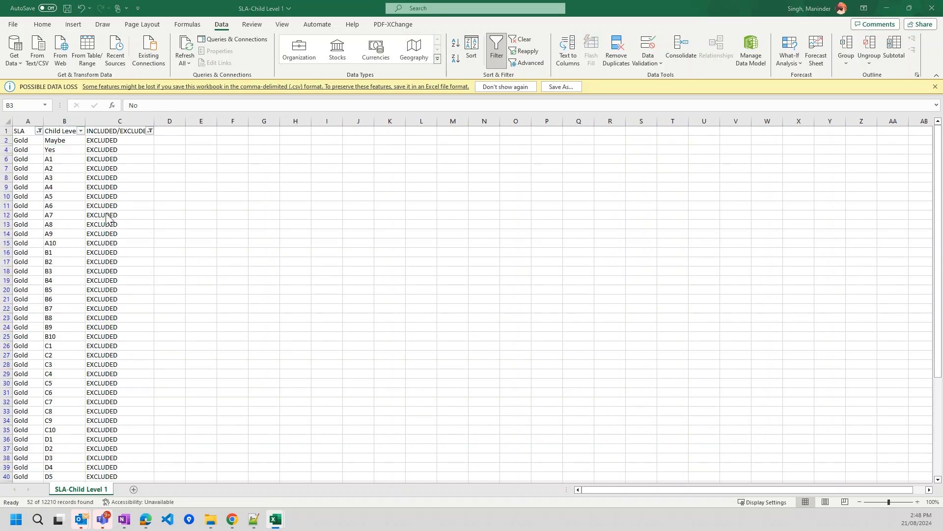
{"action": "key", "text": "alt+Tab"}
- Jump the Salesforce matrix to the Gold column, then switch to the SLA-Child Level 1 workbook
{"action": "scroll", "coordinate": [407, 337], "scroll_direction": "up", "scroll_amount": 5}
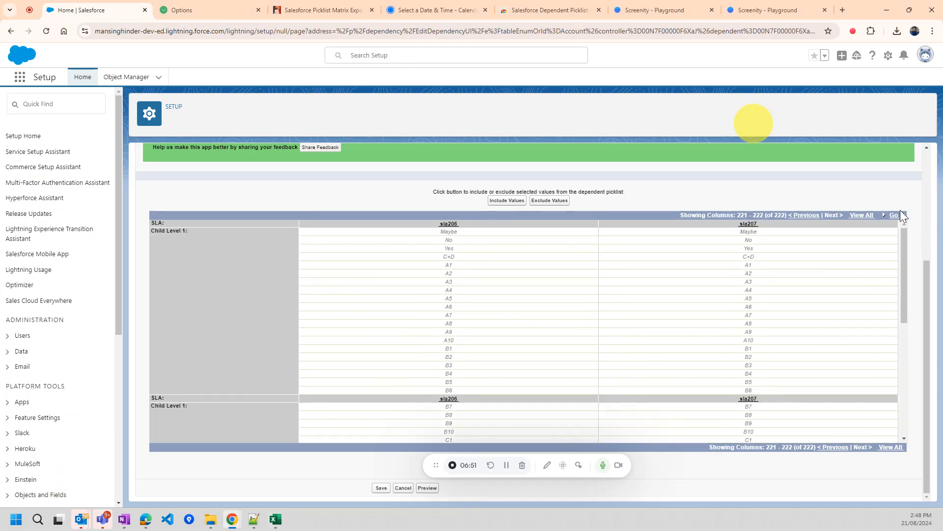
{"action": "left_click", "coordinate": [896, 216]}
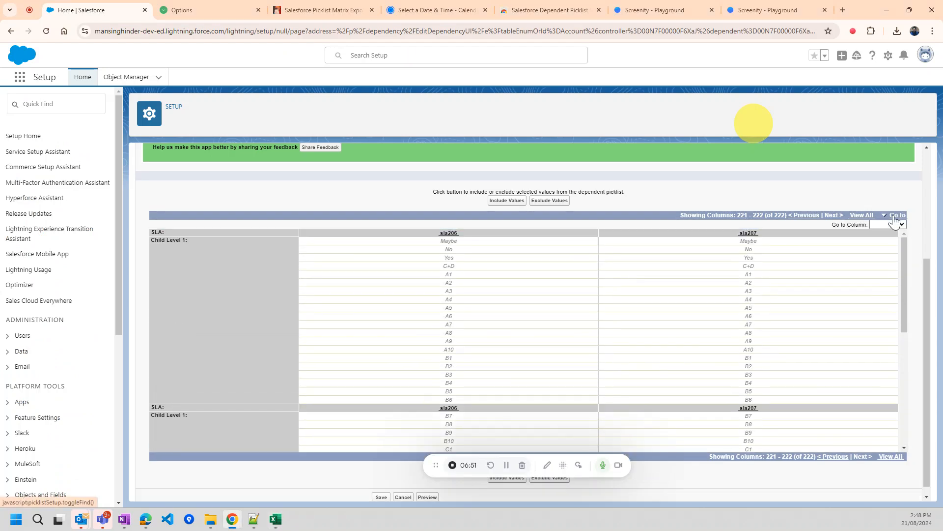
{"action": "left_click", "coordinate": [882, 224]}
{"action": "left_click", "coordinate": [878, 242]}
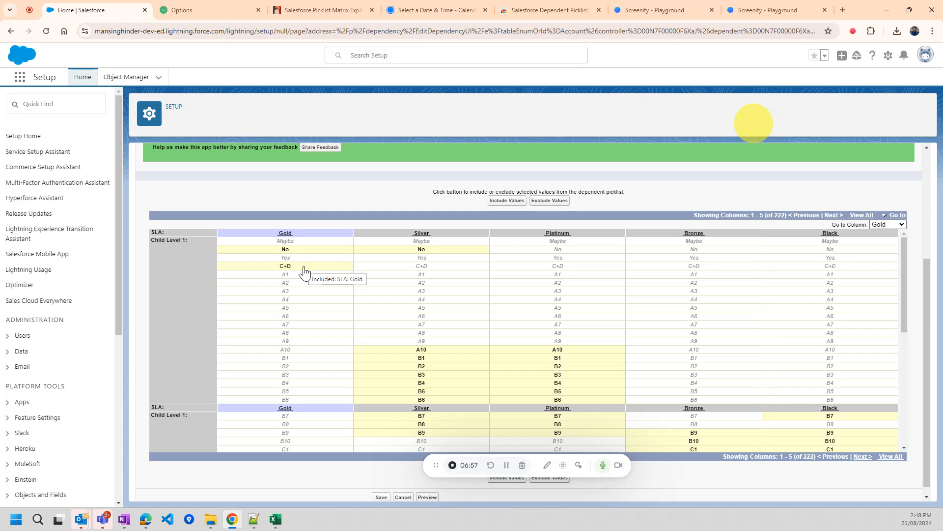
{"action": "scroll", "coordinate": [304, 269], "scroll_direction": "down", "scroll_amount": 5}
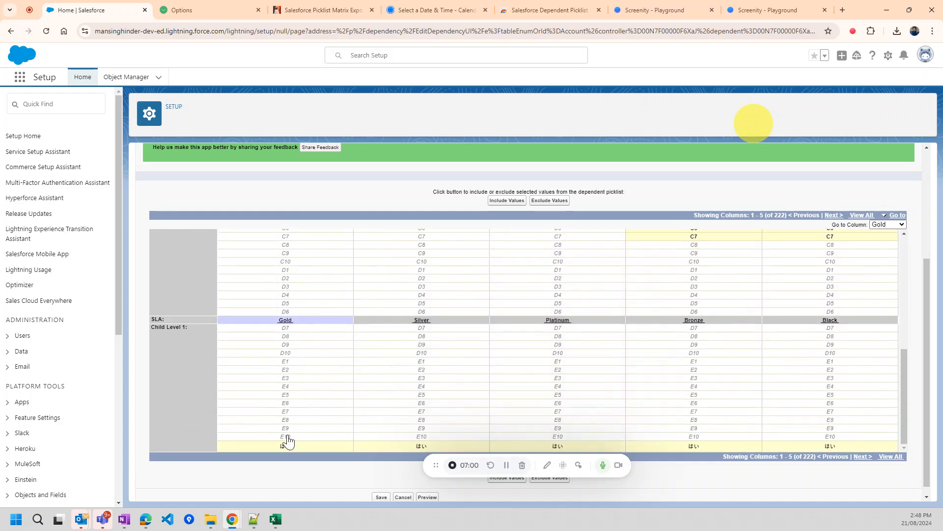
{"action": "scroll", "coordinate": [308, 382], "scroll_direction": "up", "scroll_amount": 5}
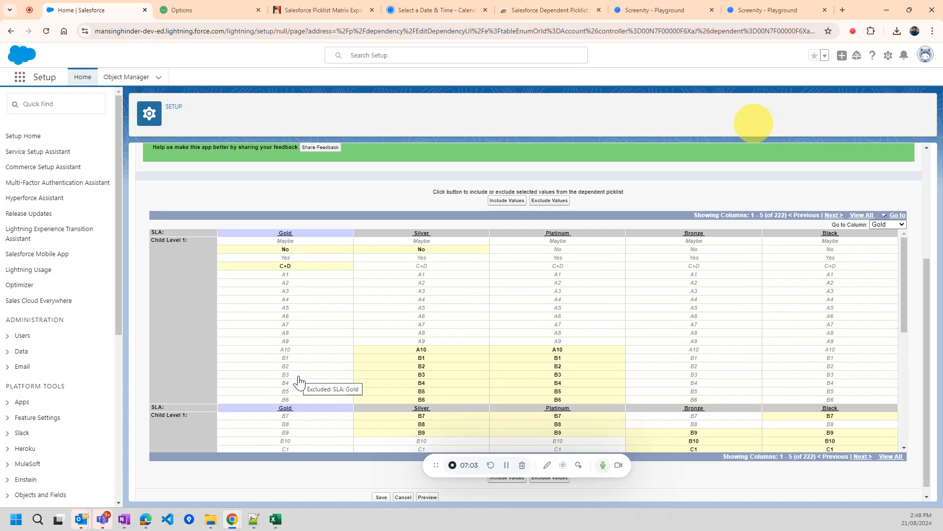
{"action": "key", "text": "alt+Tab"}
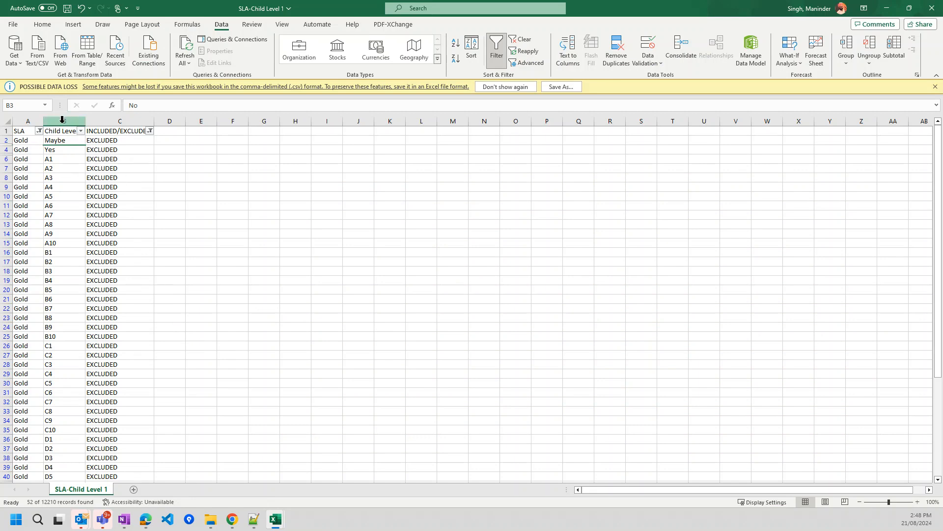
- Clear the SLA filter so rows for every SLA value are shown
{"action": "left_click", "coordinate": [39, 130]}
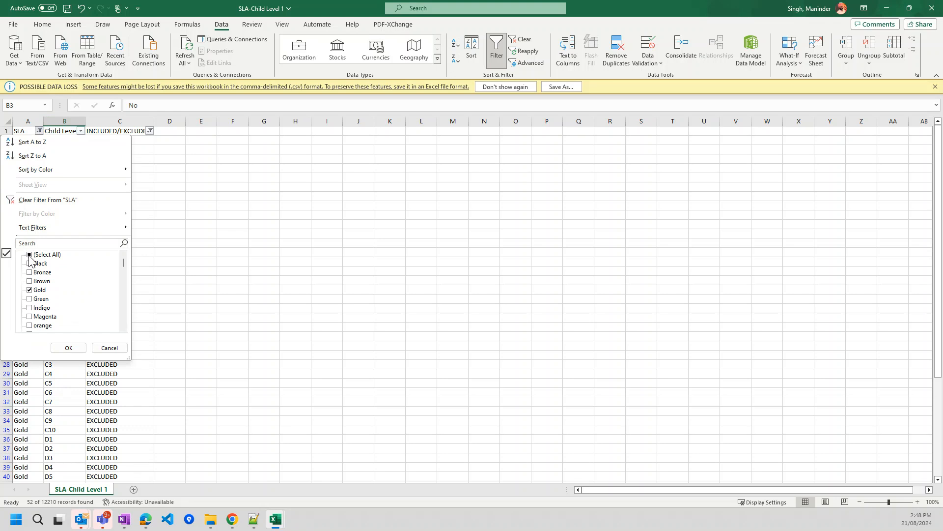
{"action": "left_click", "coordinate": [30, 257]}
{"action": "left_click", "coordinate": [69, 348]}
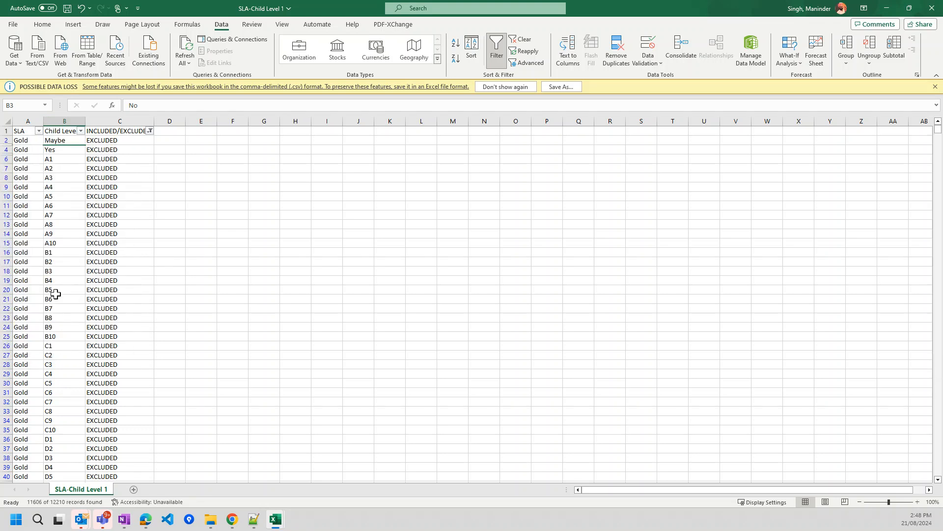
{"action": "left_click", "coordinate": [66, 177]}
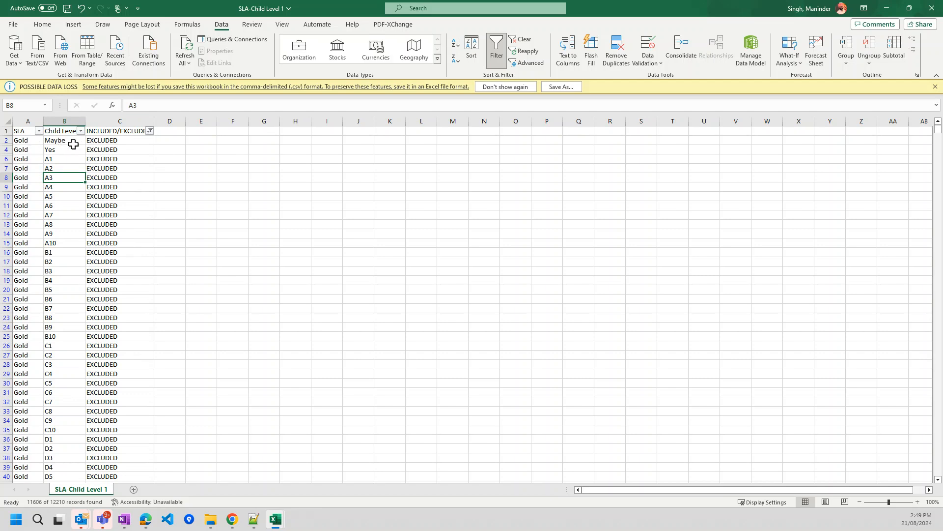
- Mark the Gold Yes row as INCLUDED in cell C4
{"action": "left_click", "coordinate": [123, 150]}
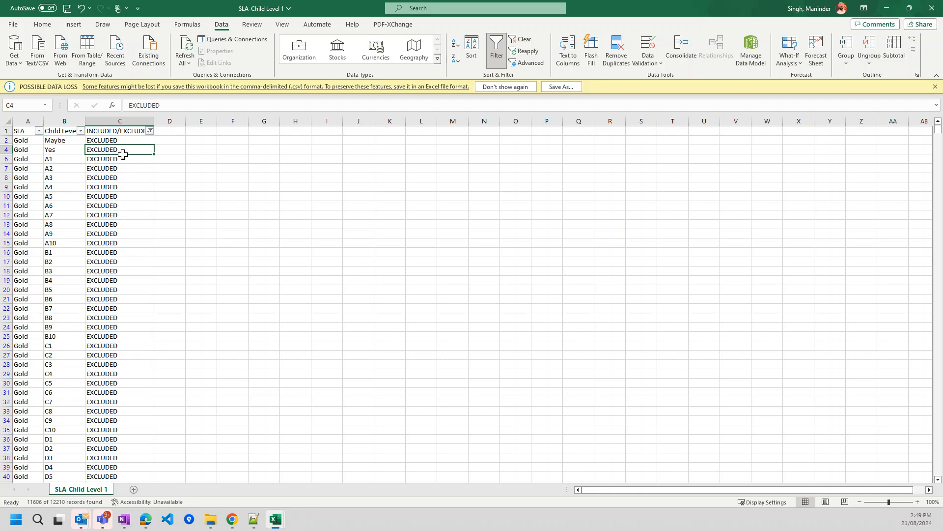
{"action": "type", "text": "In"}
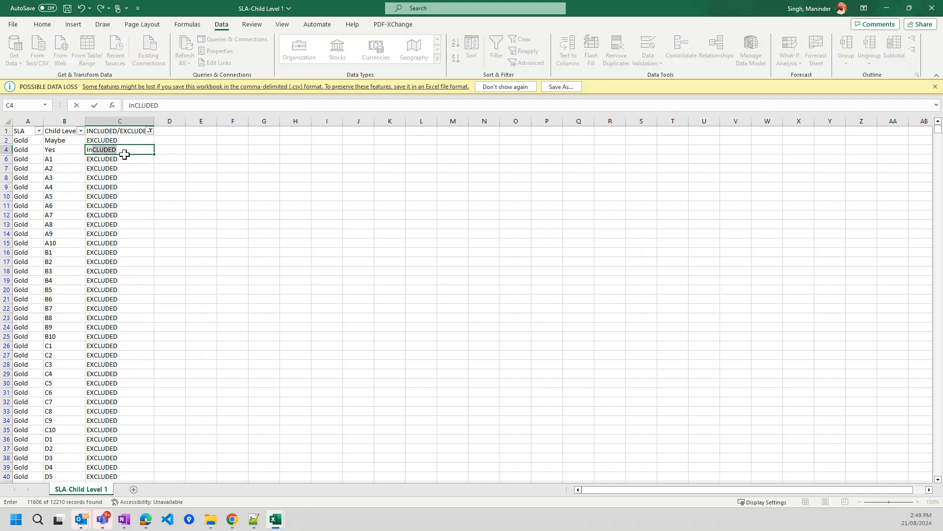
{"action": "key", "text": "Return"}
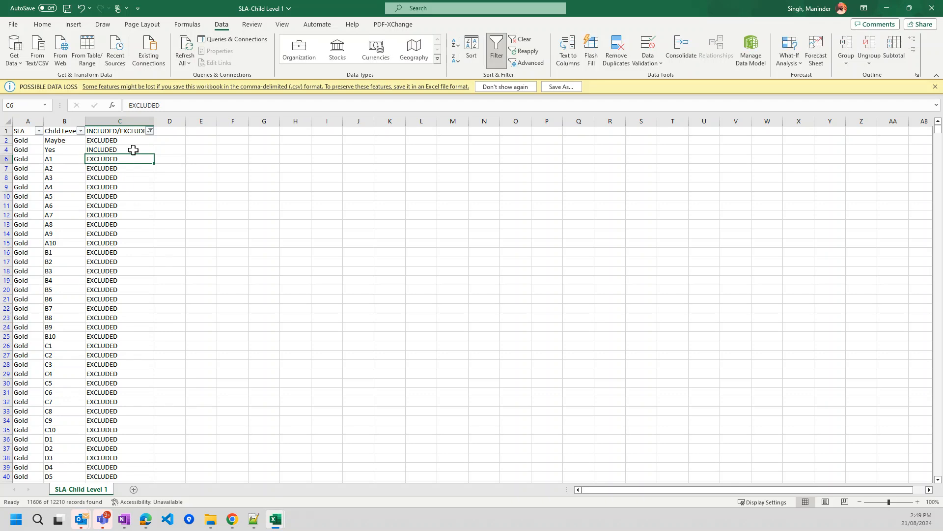
{"action": "left_click", "coordinate": [101, 146]}
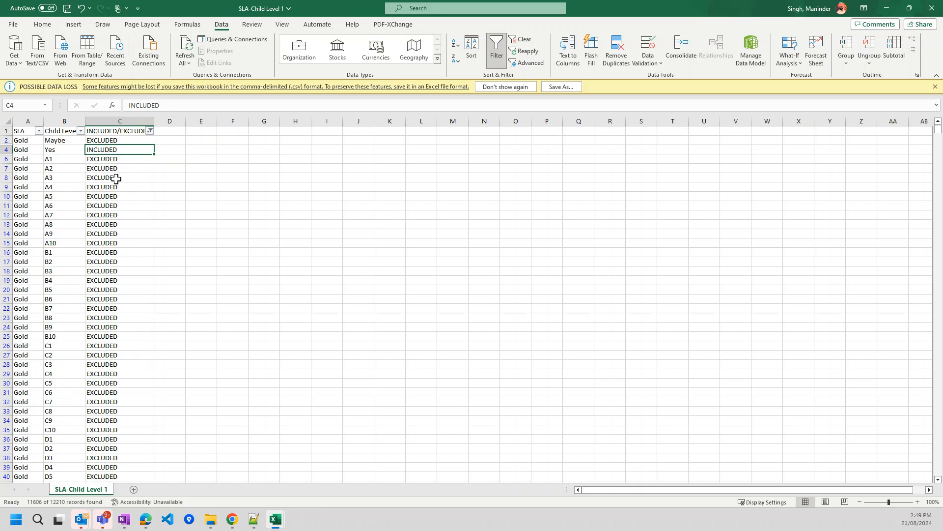
{"action": "scroll", "coordinate": [116, 179], "scroll_direction": "down", "scroll_amount": 20}
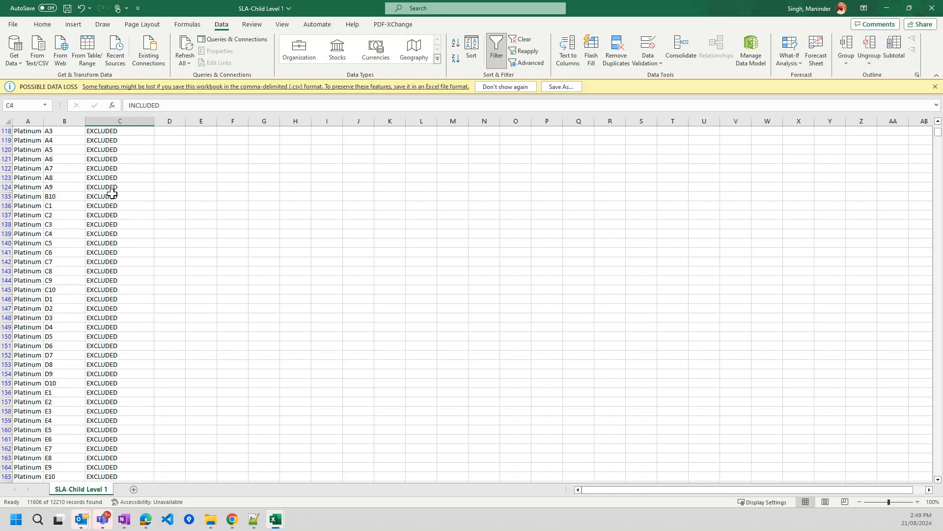
{"action": "scroll", "coordinate": [76, 208], "scroll_direction": "up", "scroll_amount": 12}
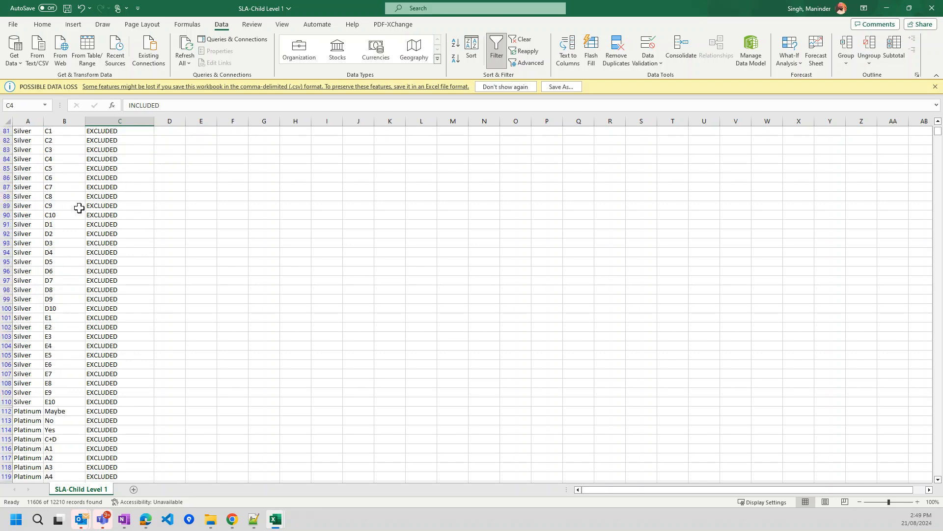
{"action": "scroll", "coordinate": [80, 208], "scroll_direction": "up", "scroll_amount": 6}
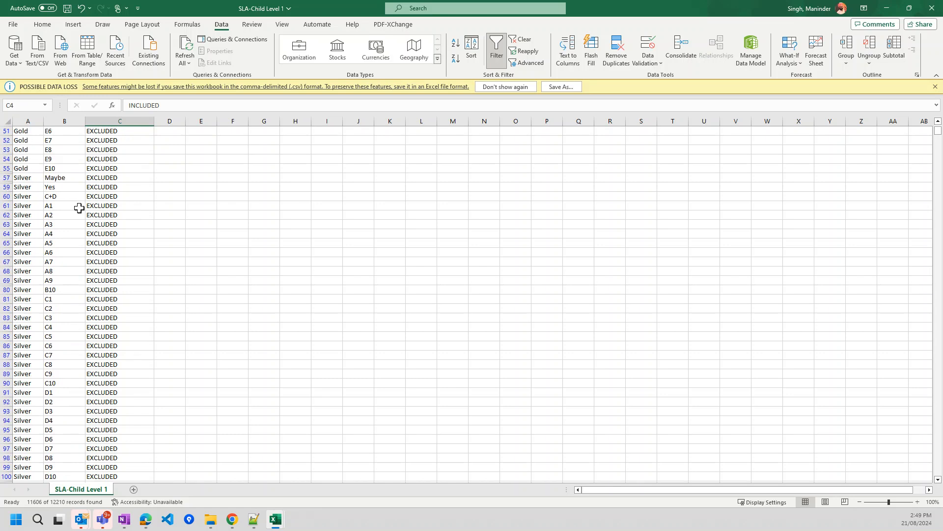
- Mark the Silver Yes row as INCLUDED in cell C59
{"action": "left_click", "coordinate": [98, 186]}
{"action": "type", "text": "In"}
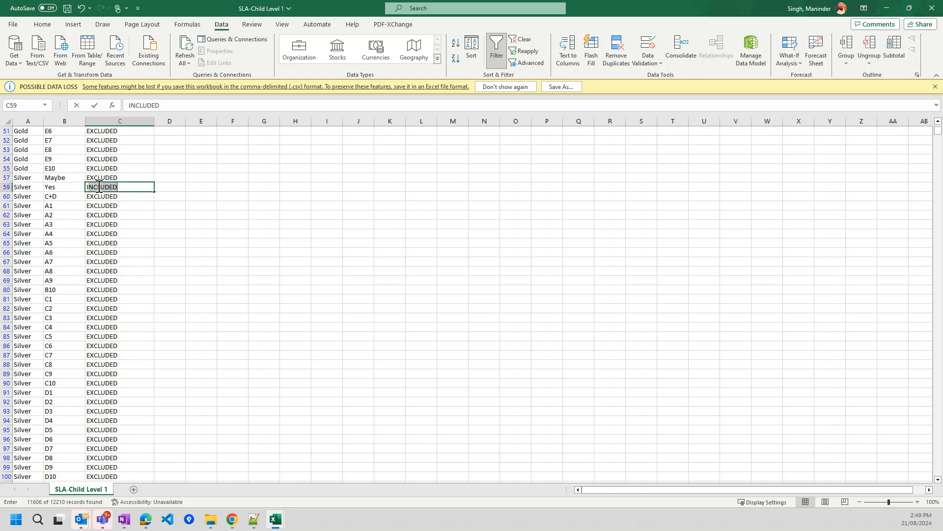
{"action": "key", "text": "Return"}
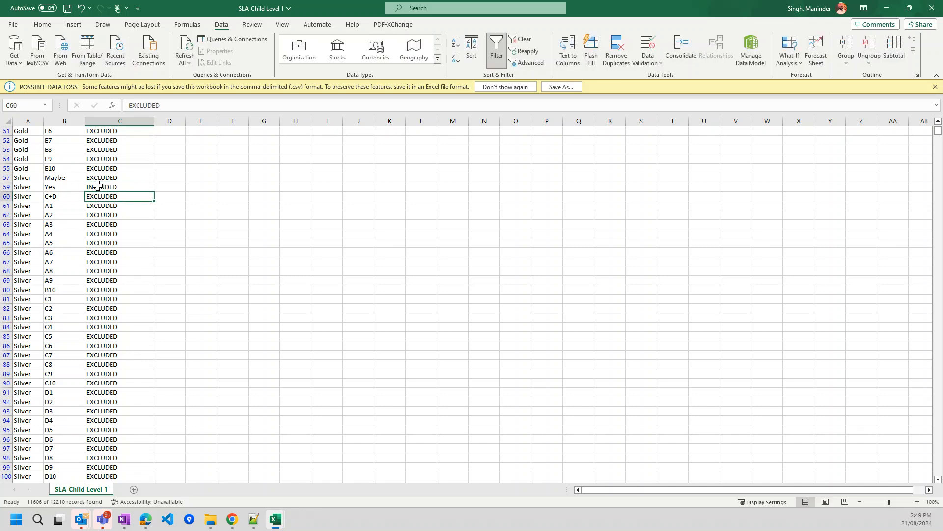
{"action": "scroll", "coordinate": [84, 293], "scroll_direction": "up", "scroll_amount": 15}
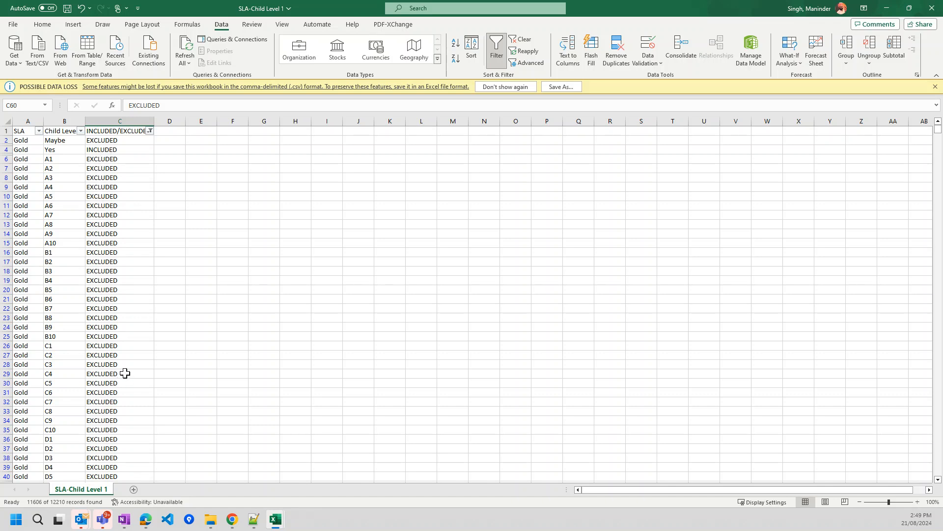
{"action": "scroll", "coordinate": [115, 290], "scroll_direction": "down", "scroll_amount": 10}
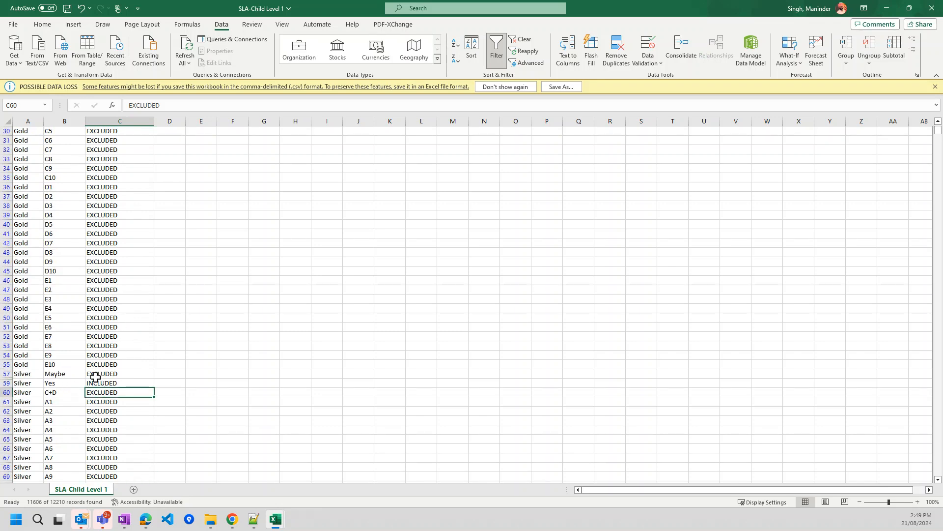
{"action": "scroll", "coordinate": [96, 376], "scroll_direction": "down", "scroll_amount": 20}
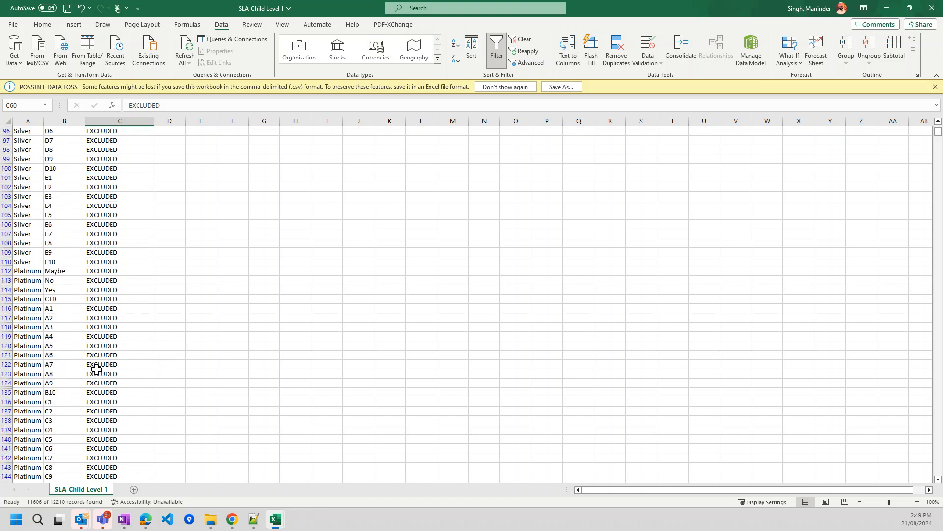
{"action": "scroll", "coordinate": [96, 369], "scroll_direction": "down", "scroll_amount": 20}
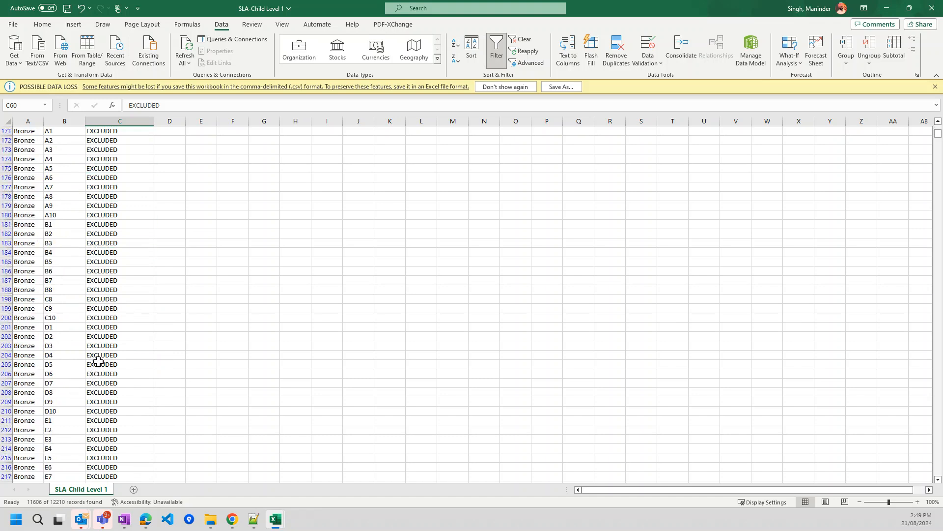
{"action": "scroll", "coordinate": [98, 361], "scroll_direction": "down", "scroll_amount": 11}
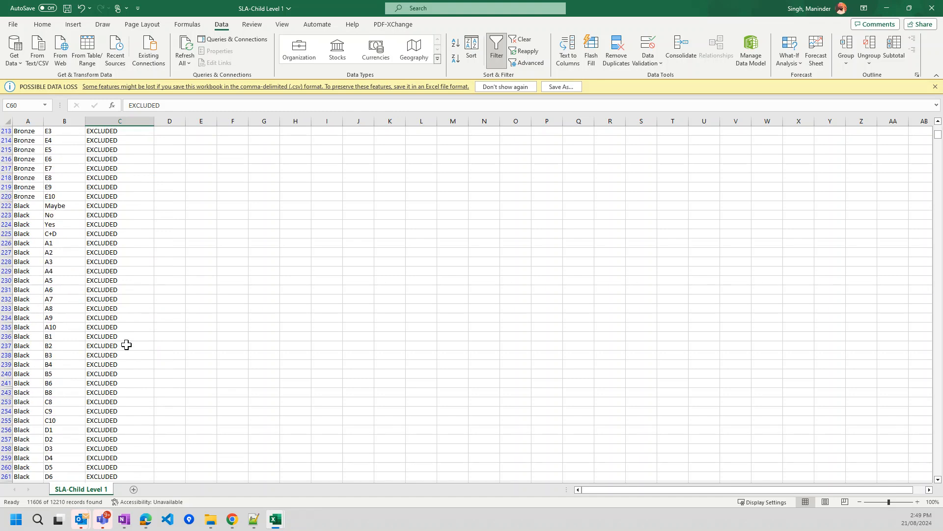
{"action": "scroll", "coordinate": [126, 345], "scroll_direction": "up", "scroll_amount": 20}
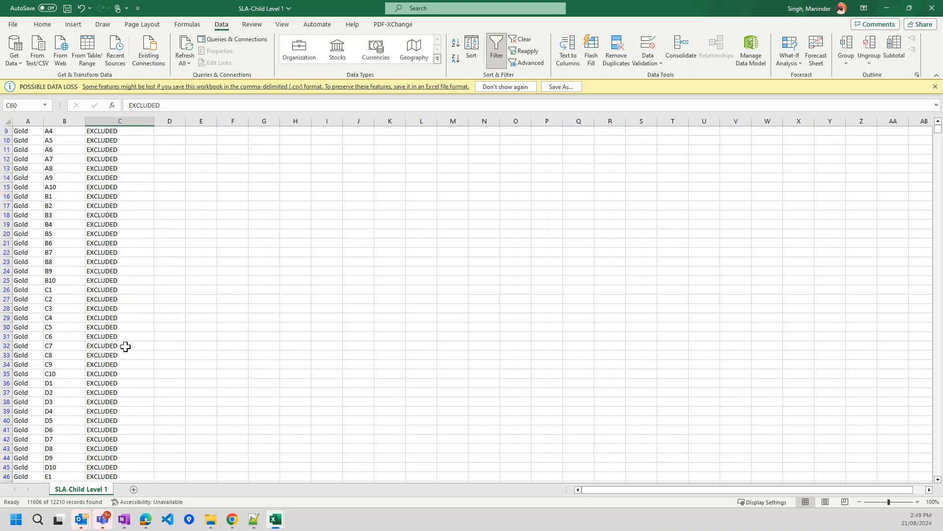
{"action": "scroll", "coordinate": [127, 347], "scroll_direction": "up", "scroll_amount": 3}
- Show both INCLUDED and EXCLUDED rows and set Gold No in C3 to EXCLUDED
{"action": "left_click", "coordinate": [150, 131]}
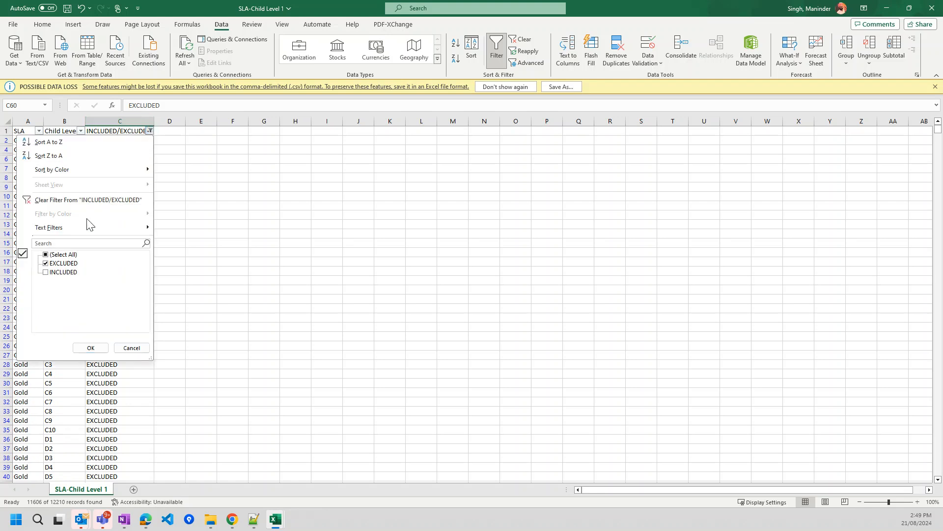
{"action": "left_click", "coordinate": [47, 274]}
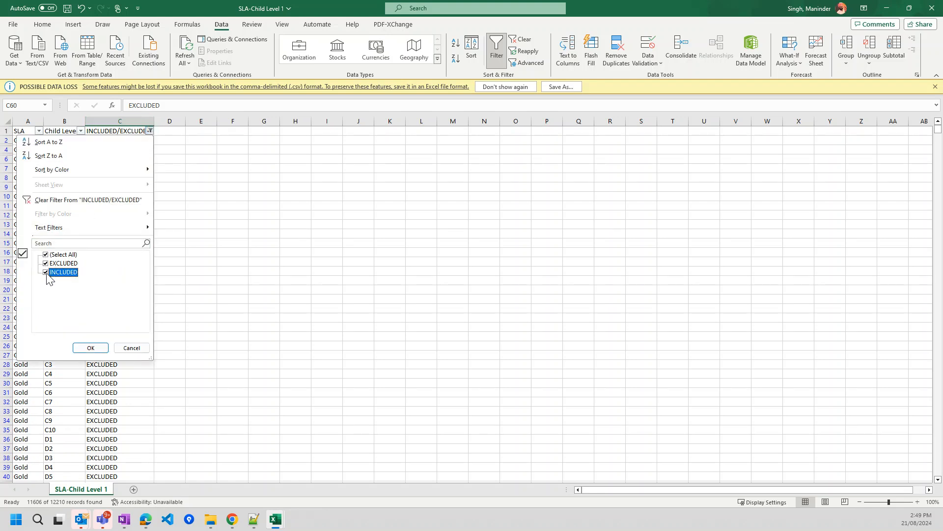
{"action": "left_click", "coordinate": [92, 349]}
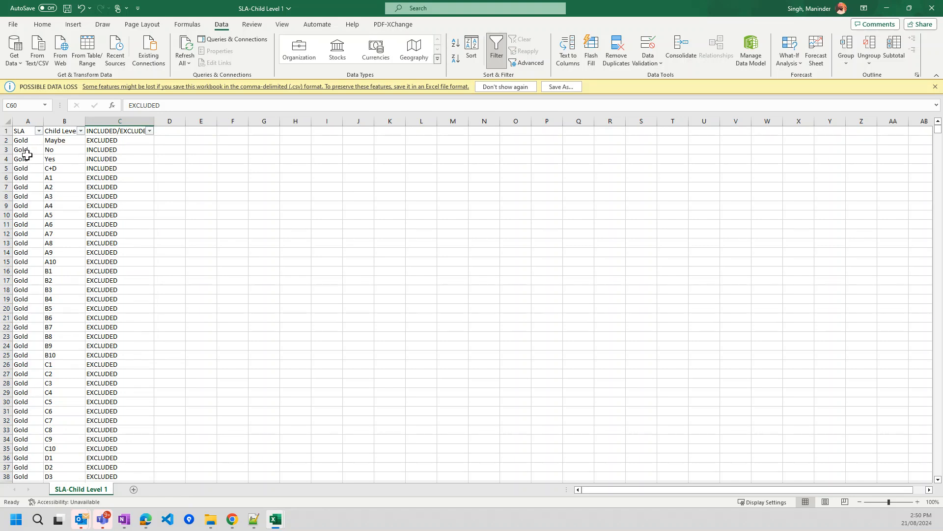
{"action": "left_click", "coordinate": [48, 152]}
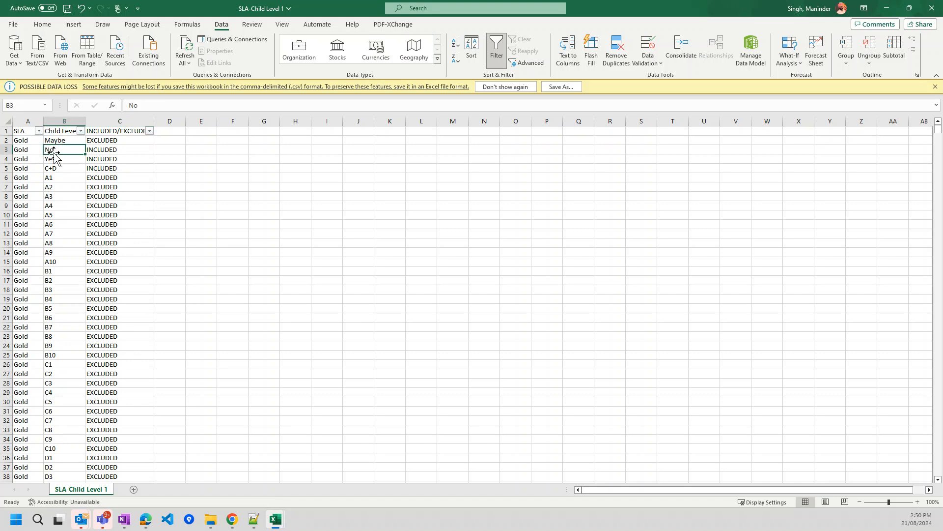
{"action": "left_click", "coordinate": [101, 151]}
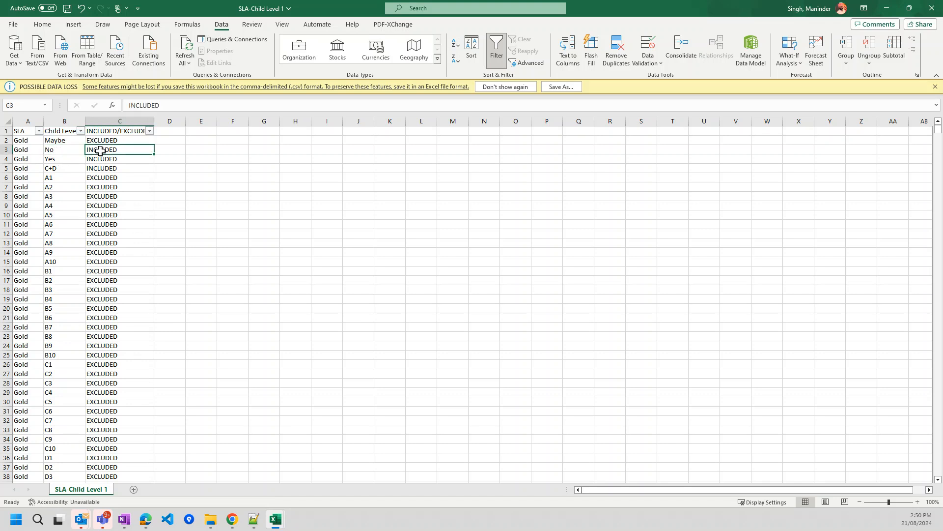
{"action": "type", "text": "Exclu"}
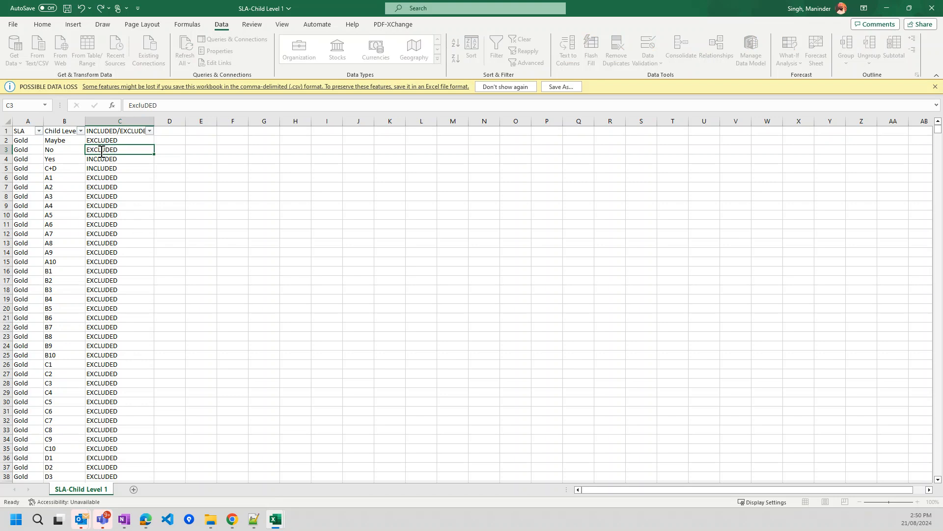
{"action": "key", "text": "Return"}
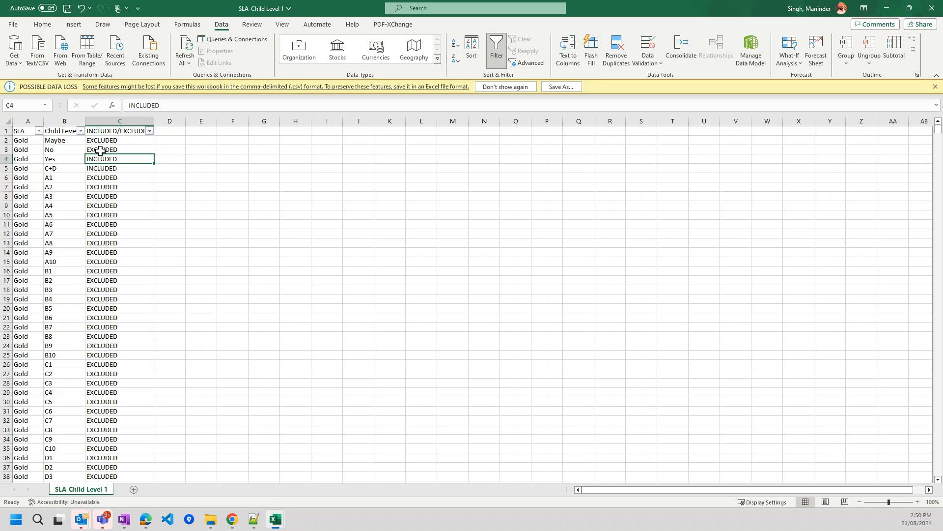
- Change the SLA value in cell A62 (Silver A2 row) to Silvers
{"action": "left_click", "coordinate": [121, 186]}
{"action": "scroll", "coordinate": [73, 241], "scroll_direction": "down", "scroll_amount": 10}
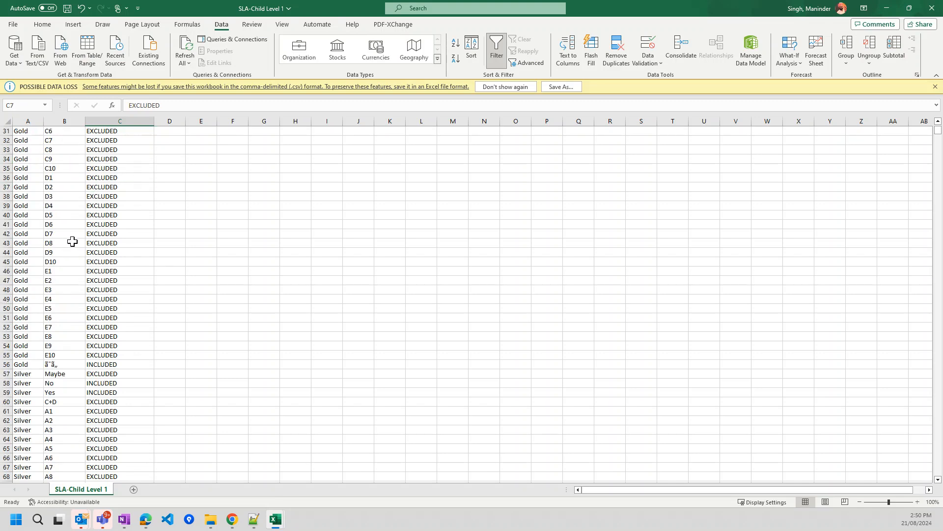
{"action": "scroll", "coordinate": [72, 241], "scroll_direction": "down", "scroll_amount": 5}
{"action": "left_click", "coordinate": [33, 283]}
{"action": "double_click", "coordinate": [33, 283]}
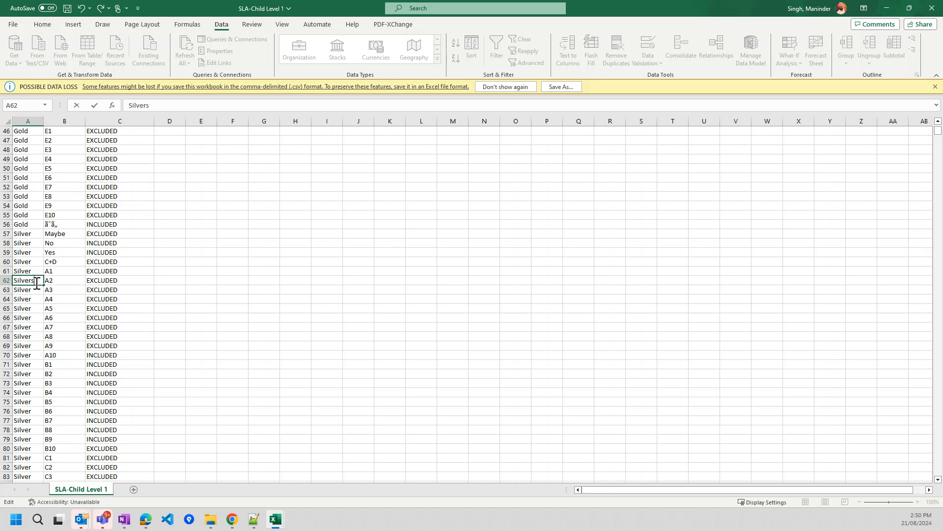
{"action": "left_click", "coordinate": [58, 294]}
- Change B12207 to E7d, save the CSV, and return to Salesforce
{"action": "key", "text": "ctrl+Down"}
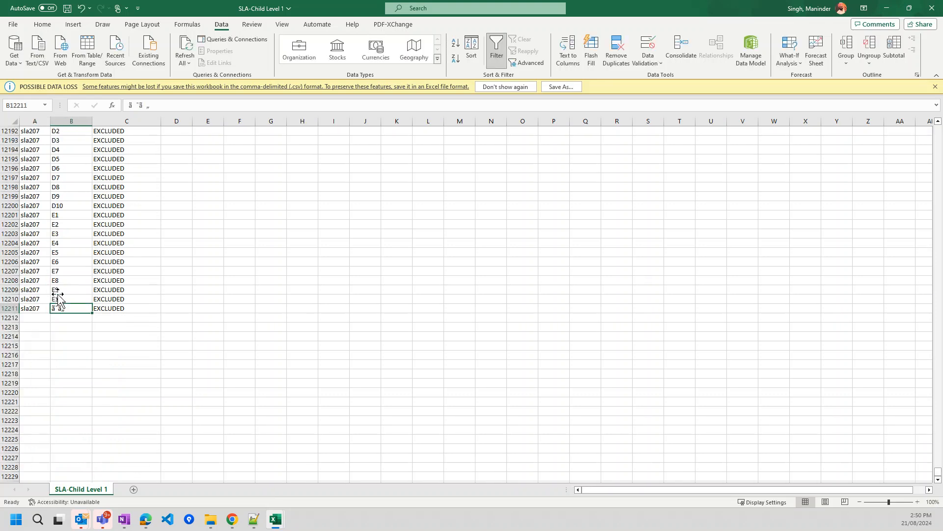
{"action": "double_click", "coordinate": [66, 271]}
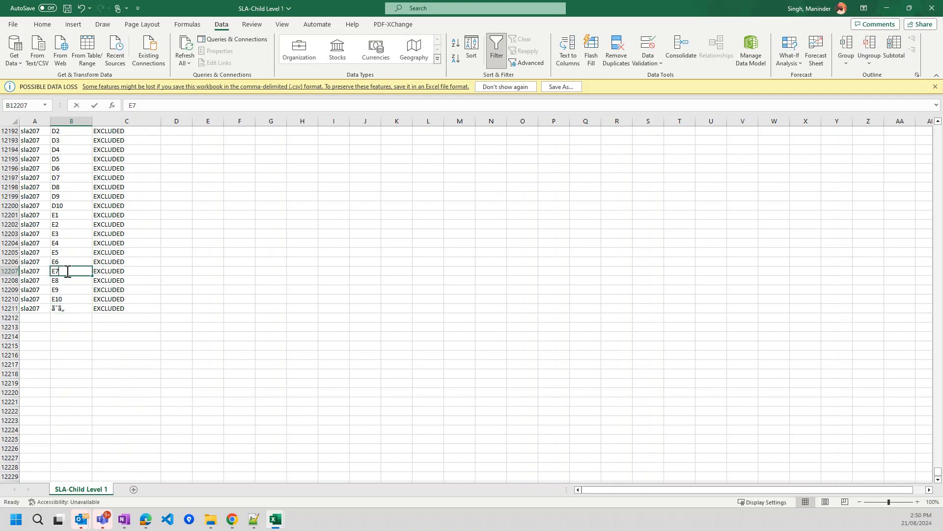
{"action": "left_click", "coordinate": [123, 244]}
{"action": "key", "text": "ctrl+s"}
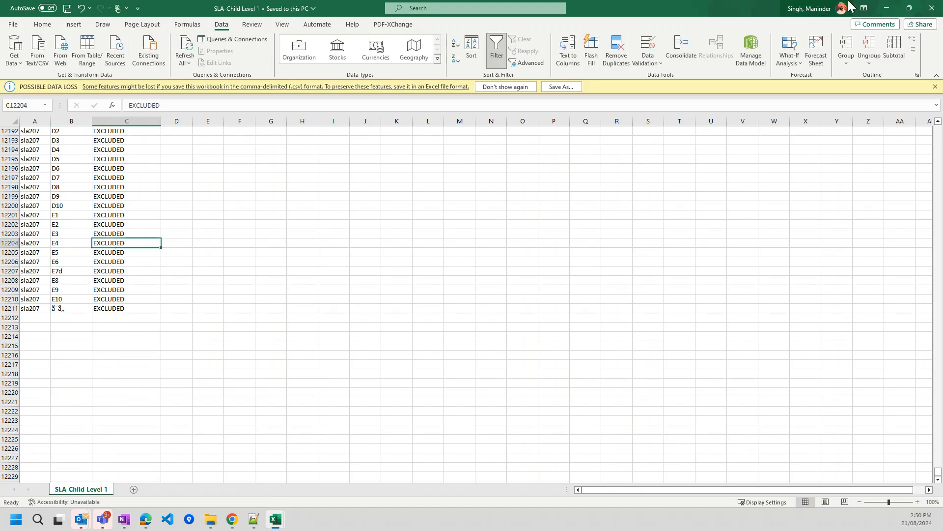
{"action": "left_click", "coordinate": [886, 8]}
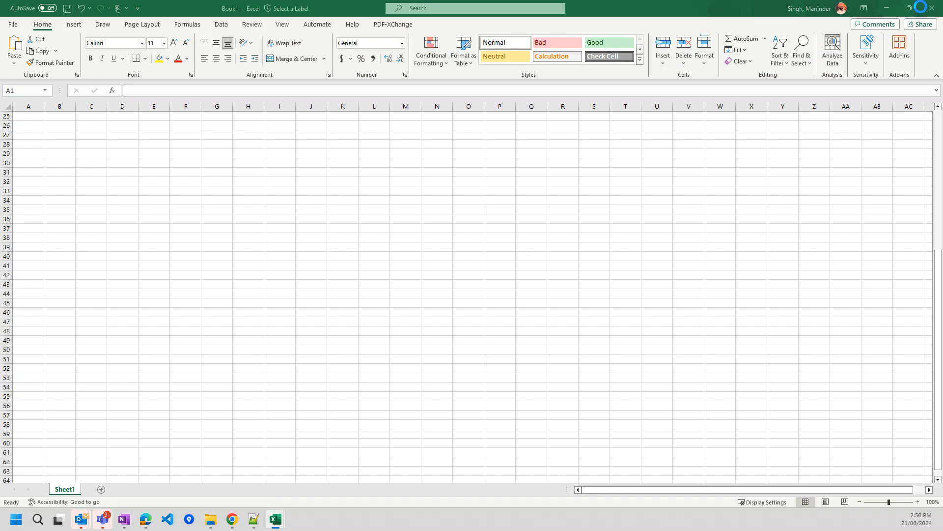
{"action": "left_click", "coordinate": [886, 9]}
{"action": "scroll", "coordinate": [402, 225], "scroll_direction": "up", "scroll_amount": 3}
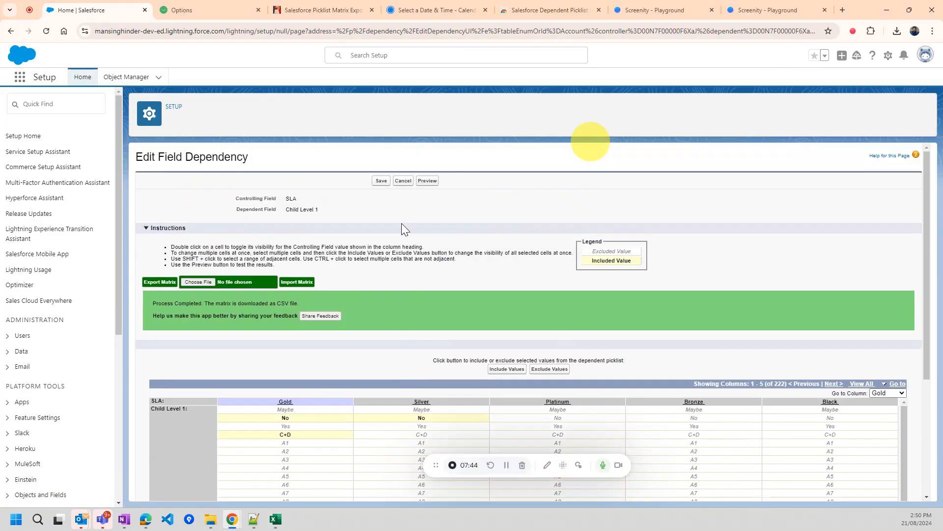
- Choose SLA-Child Level 1.csv from Downloads and import it into the matrix
{"action": "left_click", "coordinate": [198, 282]}
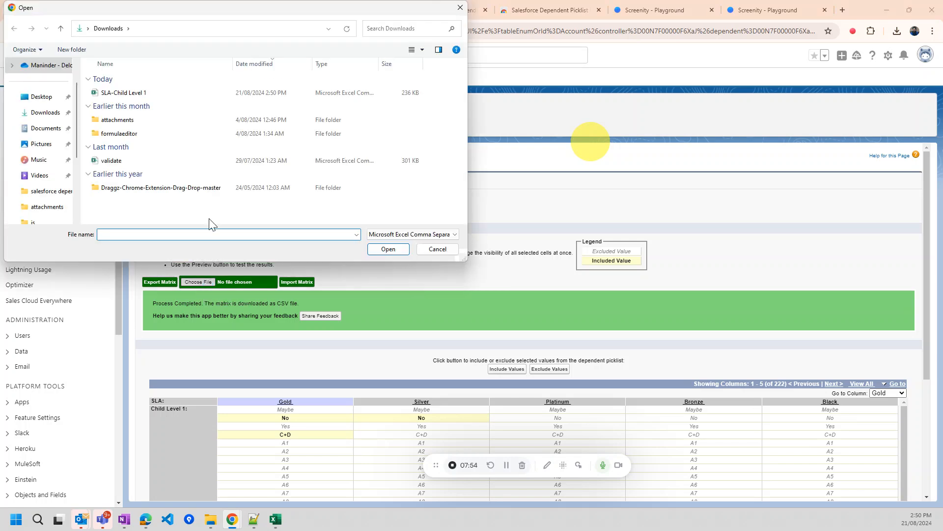
{"action": "double_click", "coordinate": [188, 94]}
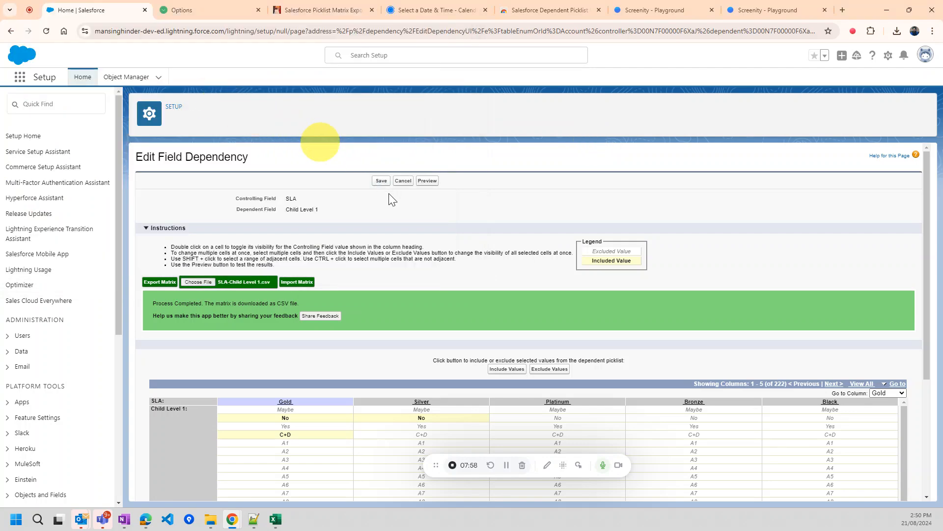
{"action": "left_click", "coordinate": [292, 284]}
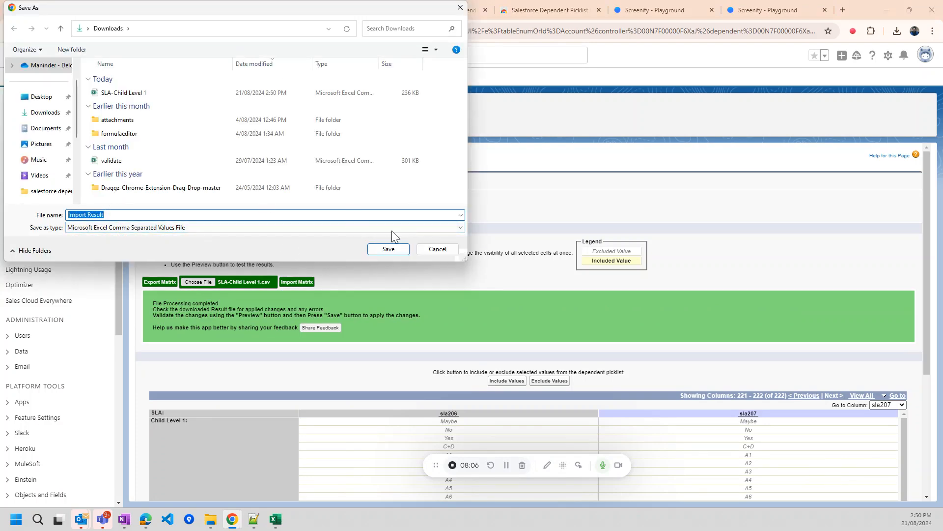
- Save the Import Result.csv report and review the File Processing completed message
{"action": "left_click", "coordinate": [393, 248]}
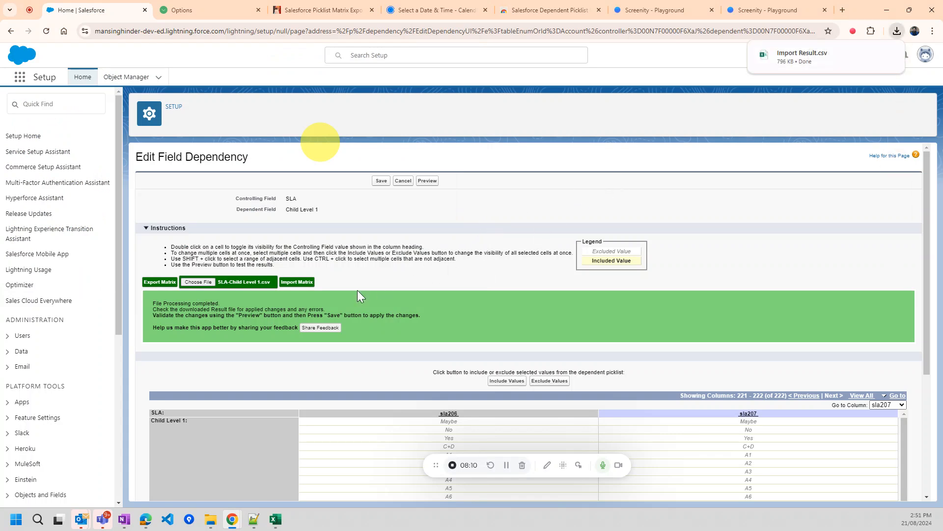
{"action": "left_click_drag", "start_coordinate": [156, 300], "coordinate": [263, 307]}
{"action": "left_click", "coordinate": [263, 303]}
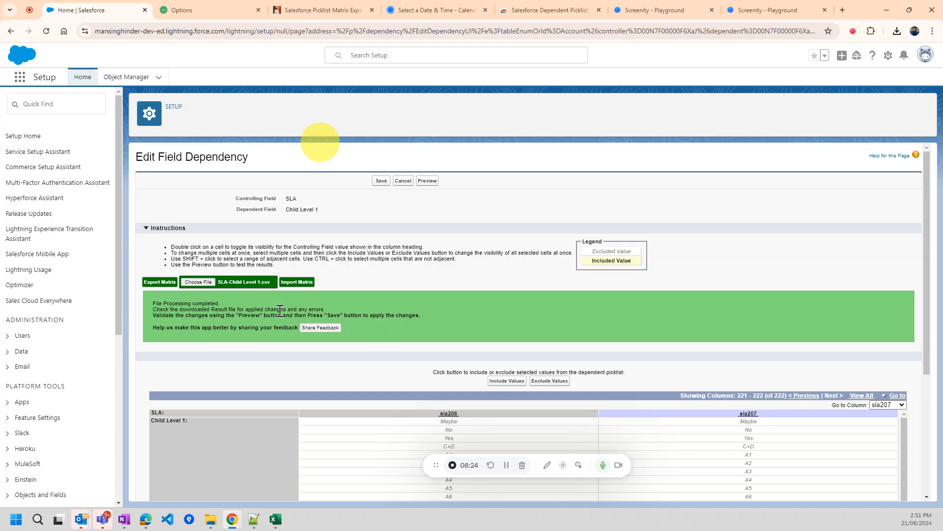
{"action": "left_click_drag", "start_coordinate": [295, 310], "coordinate": [322, 310]}
{"action": "left_click", "coordinate": [347, 303]}
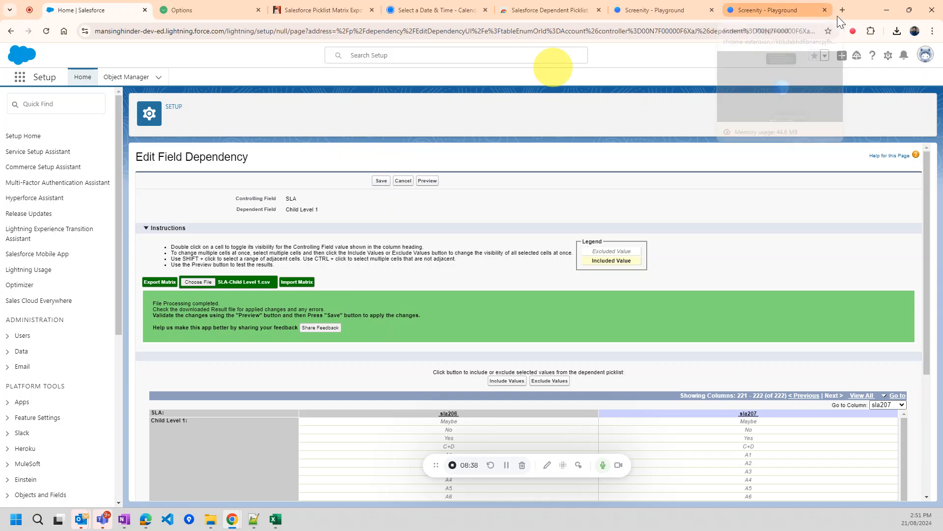
- Open the downloaded Import Result.csv from Chrome's download history
{"action": "left_click", "coordinate": [871, 31]}
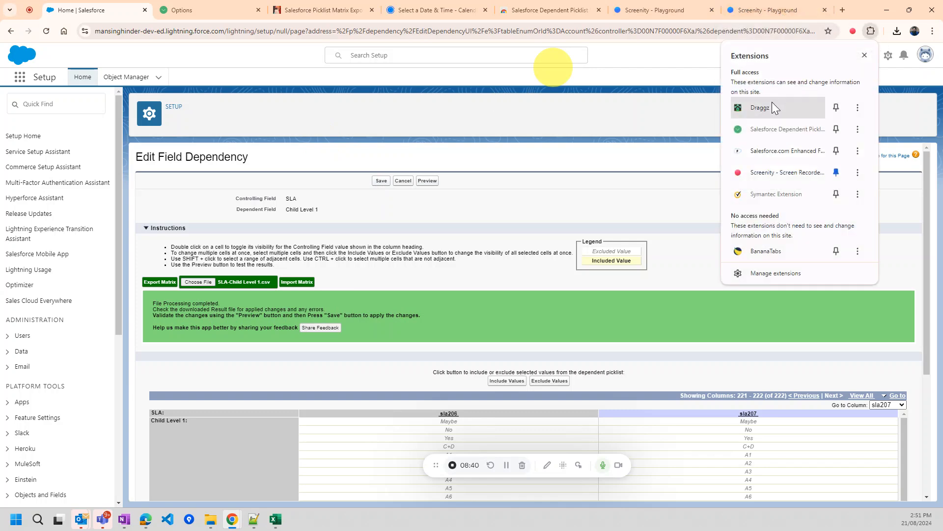
{"action": "left_click", "coordinate": [898, 31]}
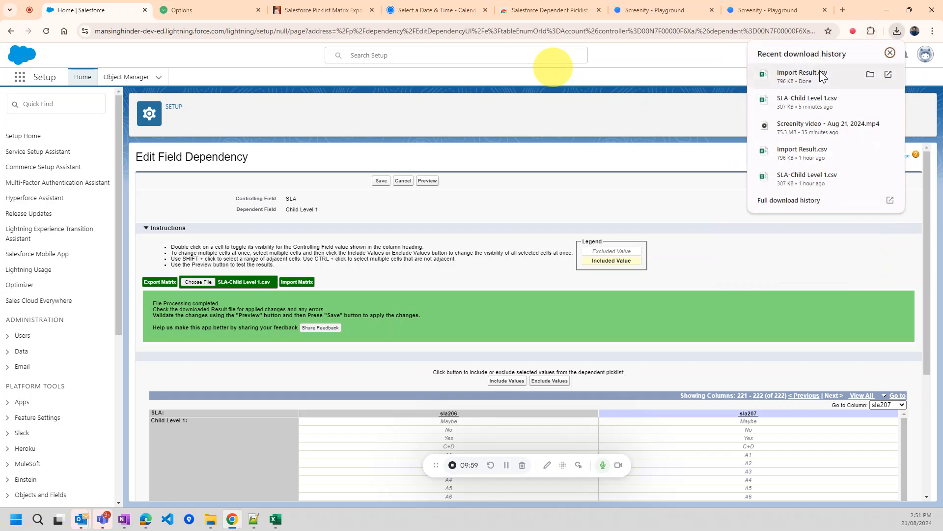
{"action": "left_click", "coordinate": [821, 76]}
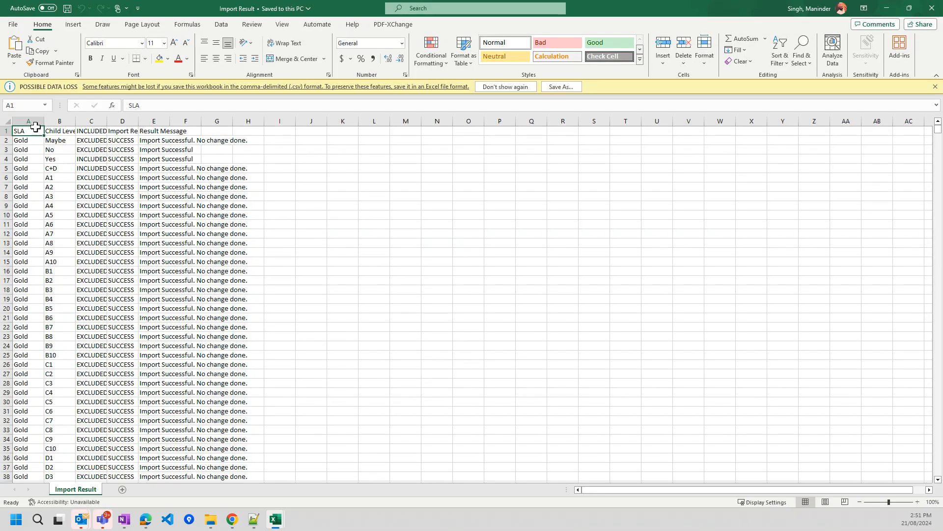
- AutoFit columns A–E of Import Result and turn on header-row filters
{"action": "left_click", "coordinate": [7, 120]}
{"action": "double_click", "coordinate": [44, 121]}
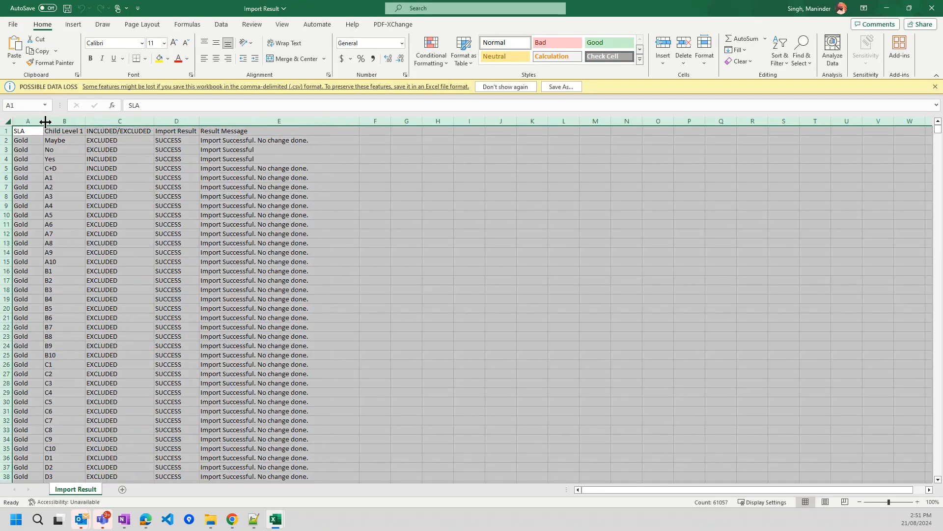
{"action": "left_click", "coordinate": [174, 167]}
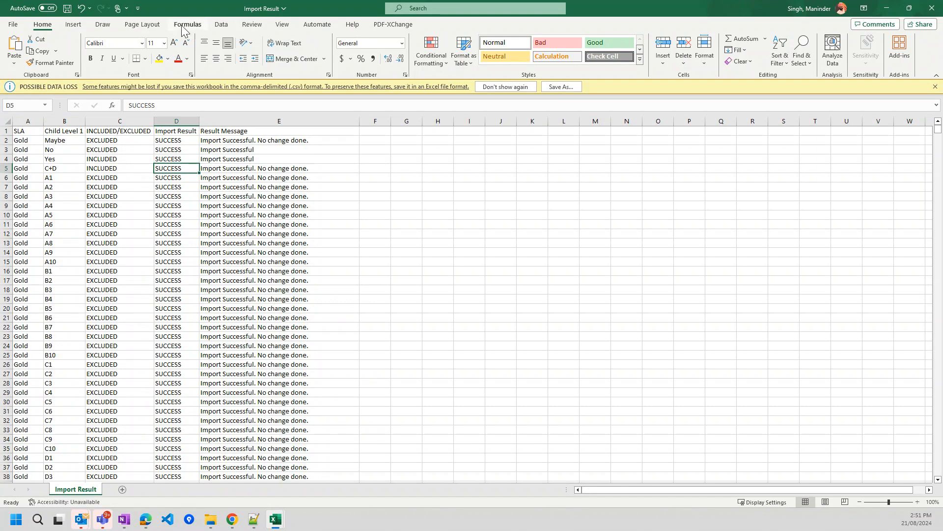
{"action": "left_click", "coordinate": [223, 23]}
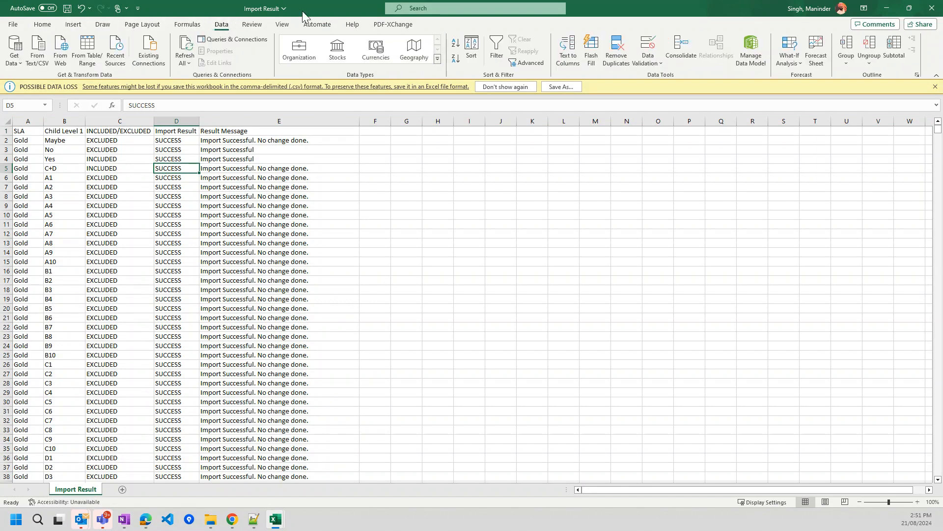
{"action": "left_click", "coordinate": [496, 49]}
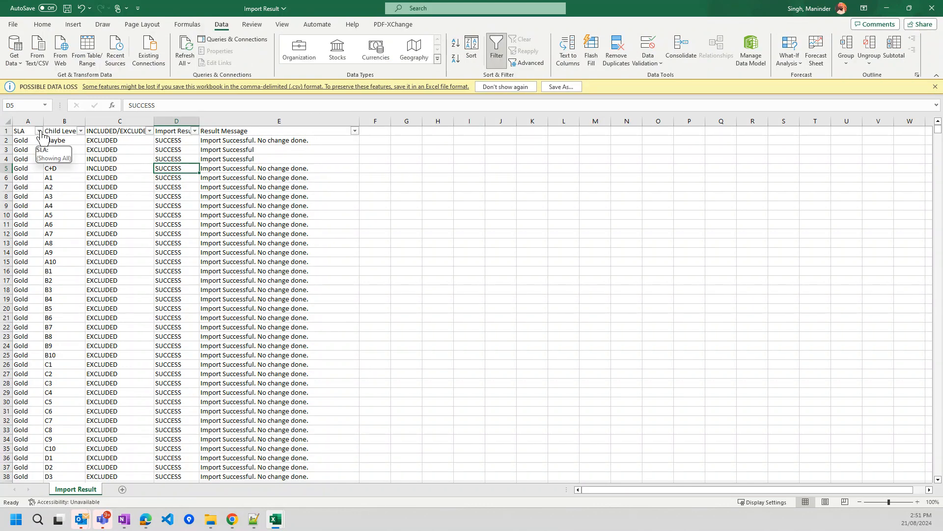
{"action": "left_click", "coordinate": [234, 167]}
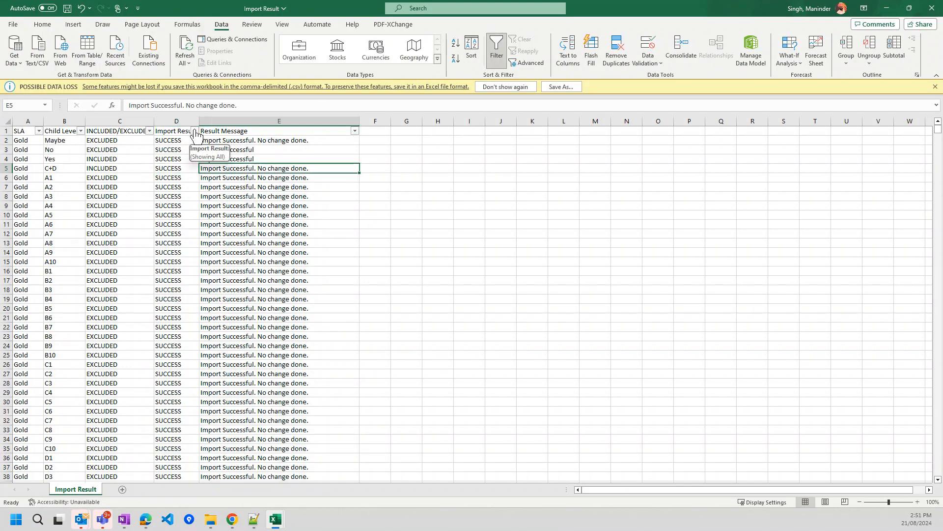
{"action": "left_click_drag", "start_coordinate": [175, 121], "coordinate": [247, 116]}
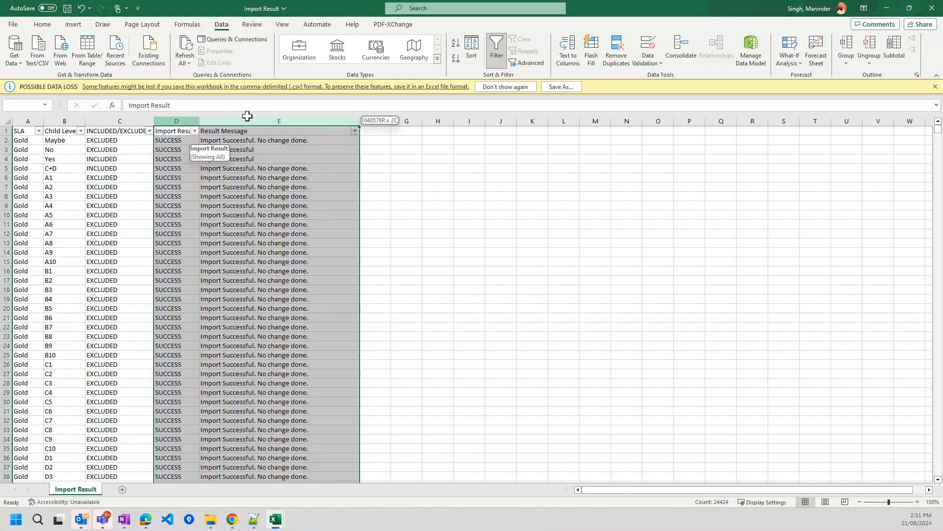
{"action": "left_click_drag", "start_coordinate": [27, 119], "coordinate": [120, 117]}
{"action": "left_click", "coordinate": [202, 159]}
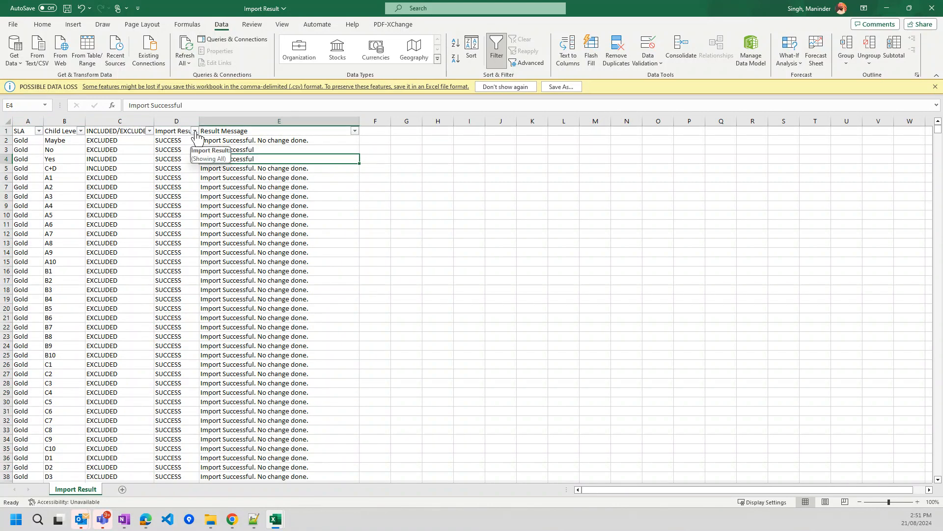
{"action": "left_click", "coordinate": [195, 131]}
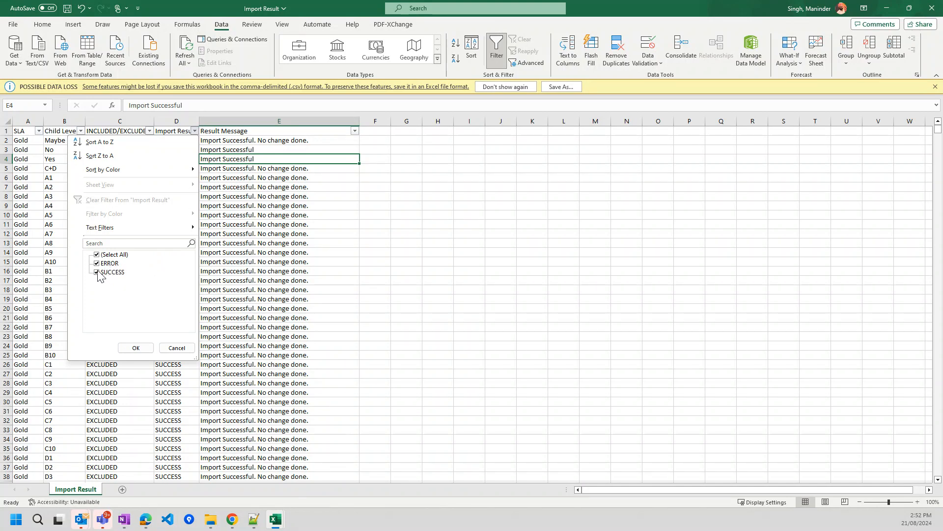
- Show only the ERROR rows and review the Silvers (A62) and E7d (B12207) errors
{"action": "left_click", "coordinate": [98, 272]}
{"action": "left_click", "coordinate": [136, 347]}
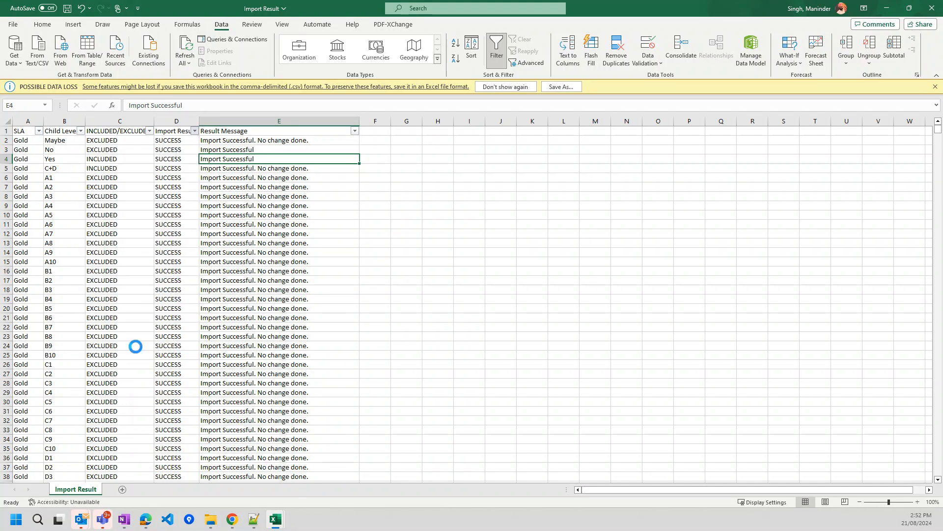
{"action": "left_click", "coordinate": [190, 141]}
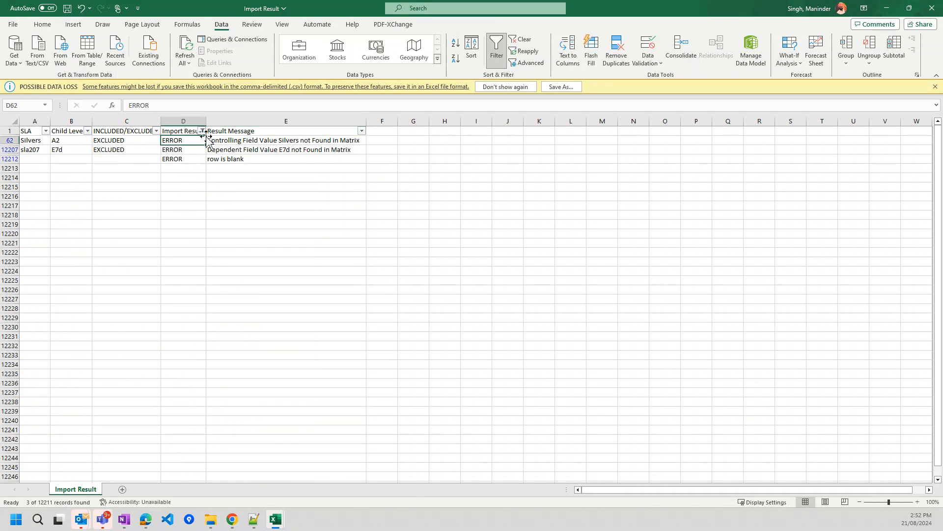
{"action": "left_click", "coordinate": [234, 141]}
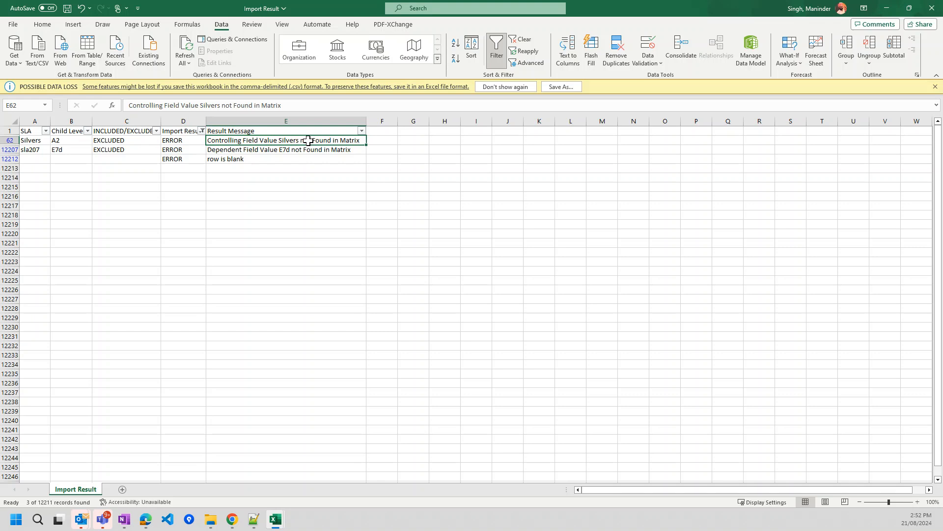
{"action": "left_click", "coordinate": [38, 140]}
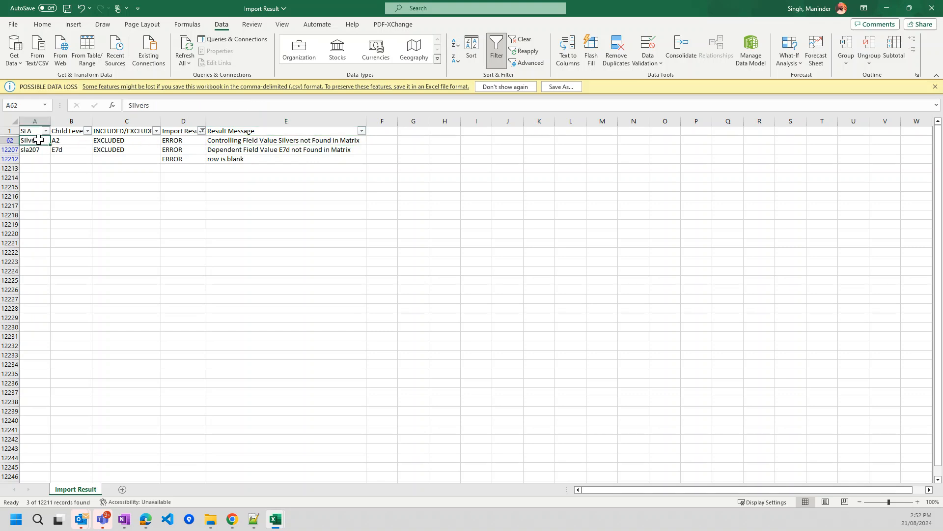
{"action": "left_click", "coordinate": [226, 151]}
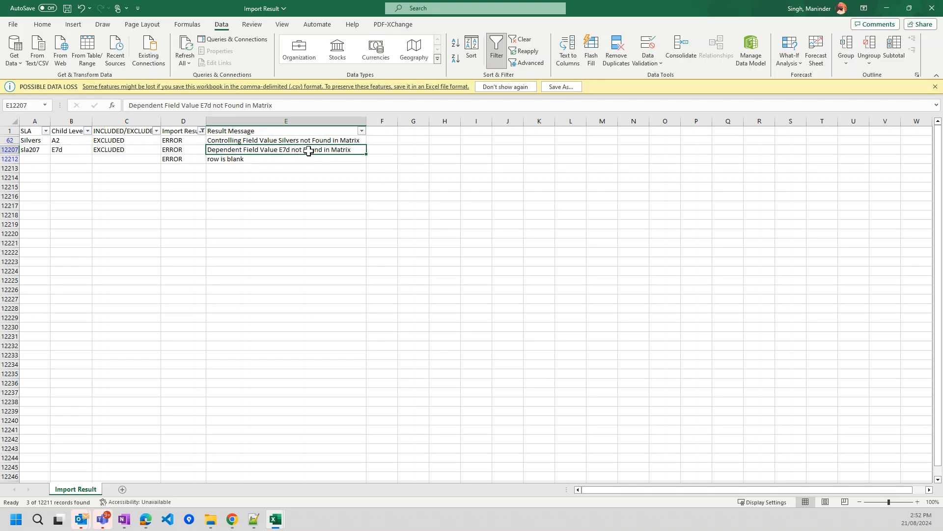
{"action": "left_click", "coordinate": [69, 150]}
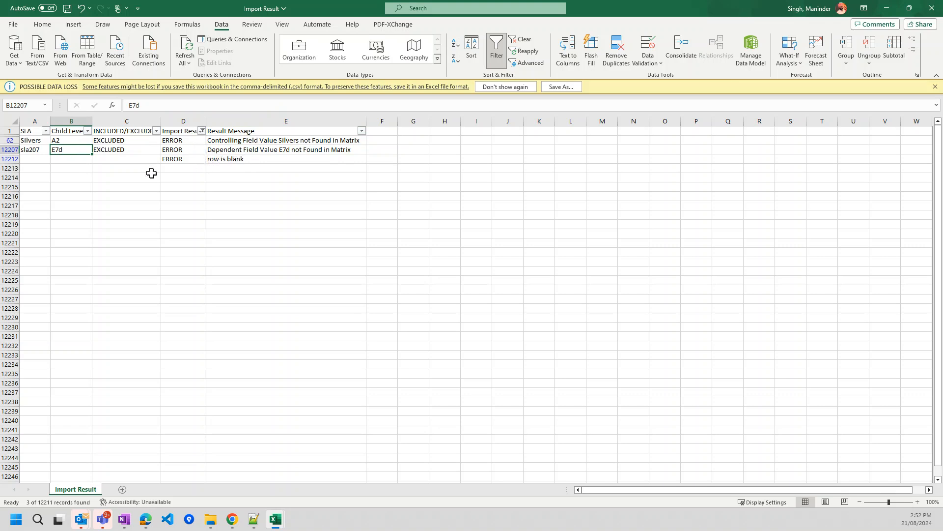
{"action": "left_click", "coordinate": [259, 140]}
- Switch the Import Result filter to show only SUCCESS rows
{"action": "left_click", "coordinate": [201, 130]}
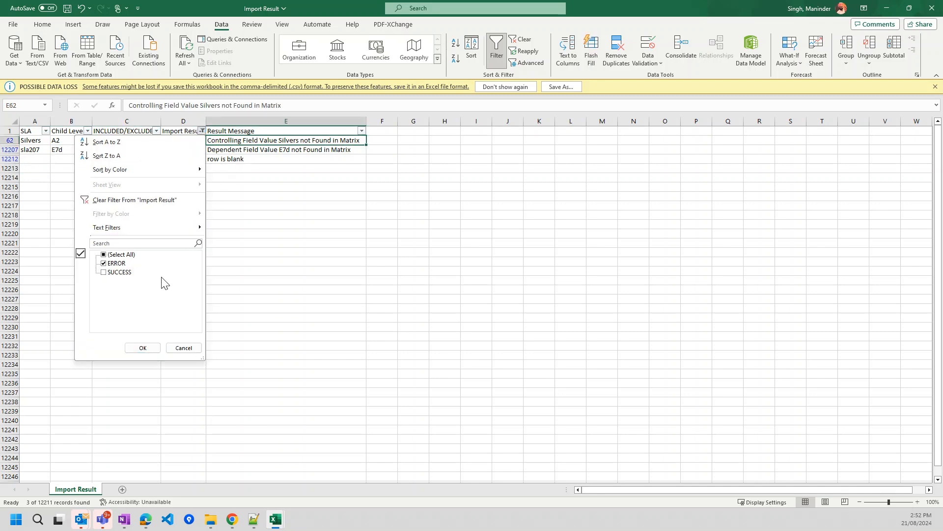
{"action": "left_click", "coordinate": [115, 264]}
{"action": "left_click", "coordinate": [116, 272]}
{"action": "left_click", "coordinate": [142, 348]}
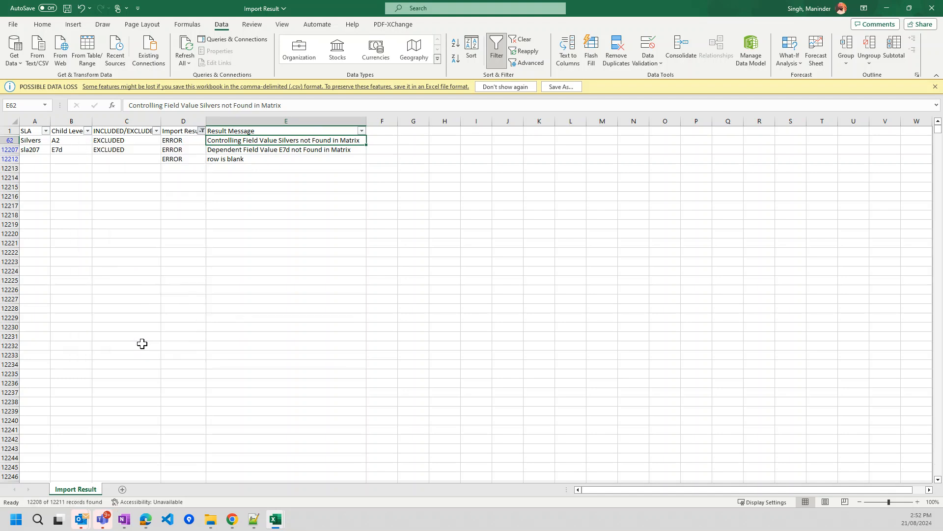
{"action": "left_click", "coordinate": [355, 131]}
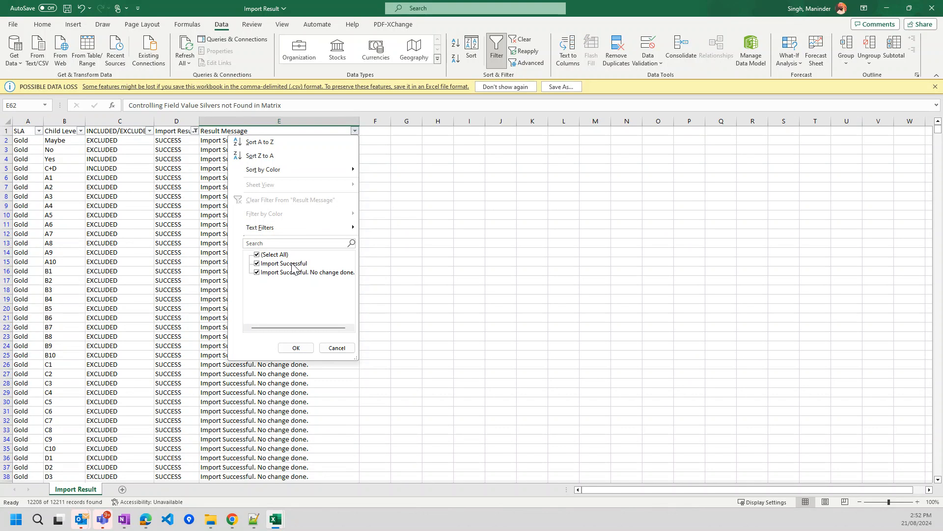
- Filter Result Message to 'Import Successful. No change done.' only (12205 rows)
{"action": "left_click", "coordinate": [256, 272]}
{"action": "left_click", "coordinate": [256, 272]}
{"action": "left_click", "coordinate": [257, 263]}
{"action": "left_click", "coordinate": [257, 262]}
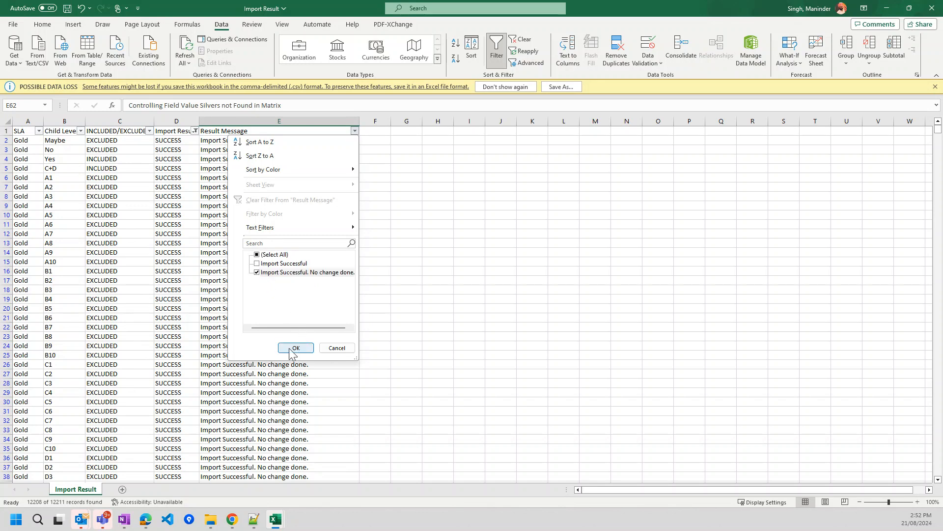
{"action": "left_click", "coordinate": [295, 348]}
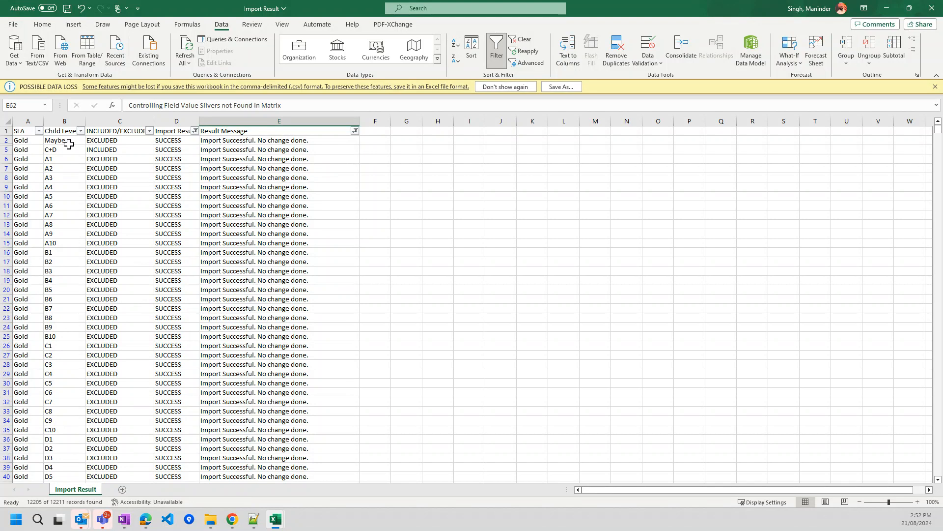
- Inspect the status, SLA, child level and message values in rows 2 and 5
{"action": "left_click", "coordinate": [119, 141]}
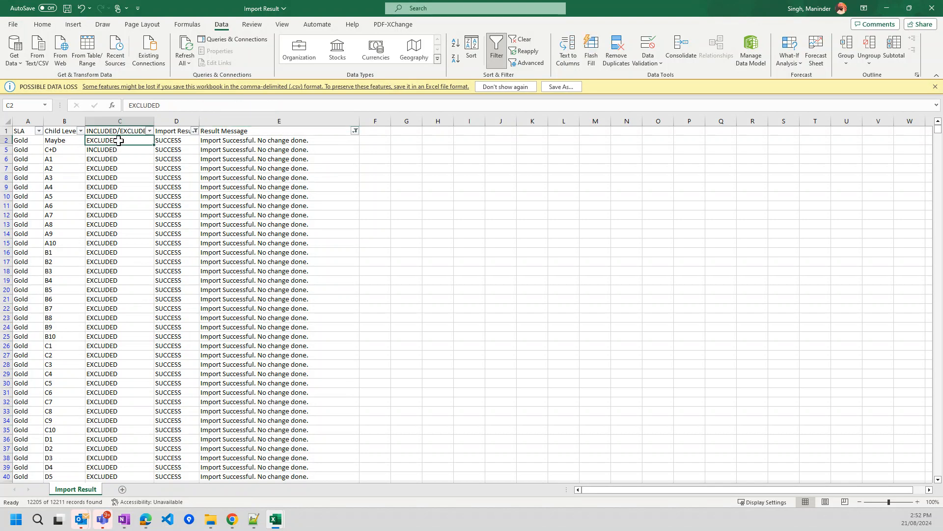
{"action": "left_click", "coordinate": [29, 149]}
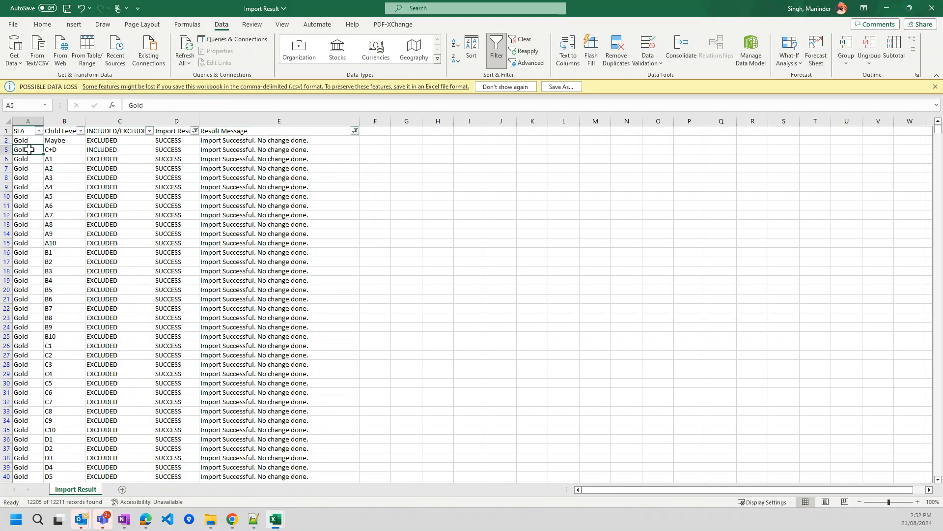
{"action": "left_click", "coordinate": [61, 150]}
{"action": "left_click", "coordinate": [101, 150]}
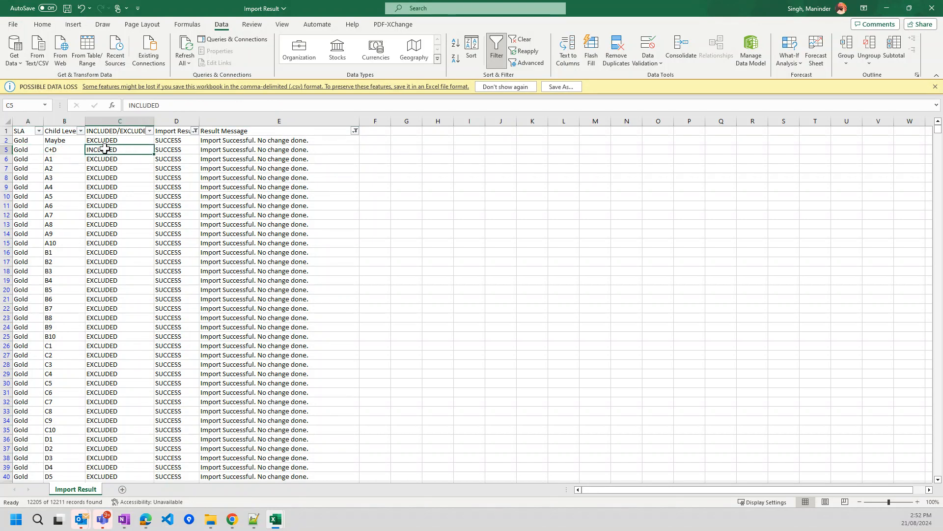
{"action": "left_click", "coordinate": [227, 152]}
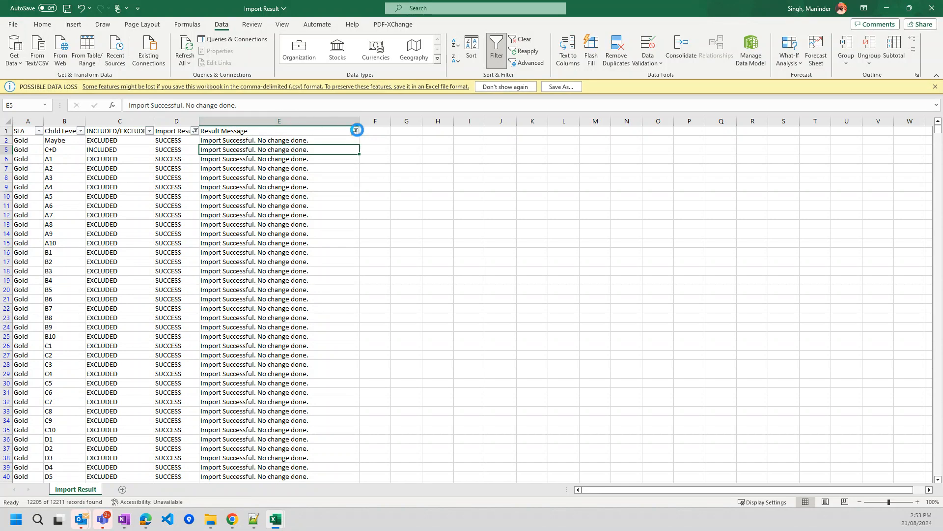
{"action": "left_click", "coordinate": [355, 131]}
{"action": "left_click", "coordinate": [258, 264]}
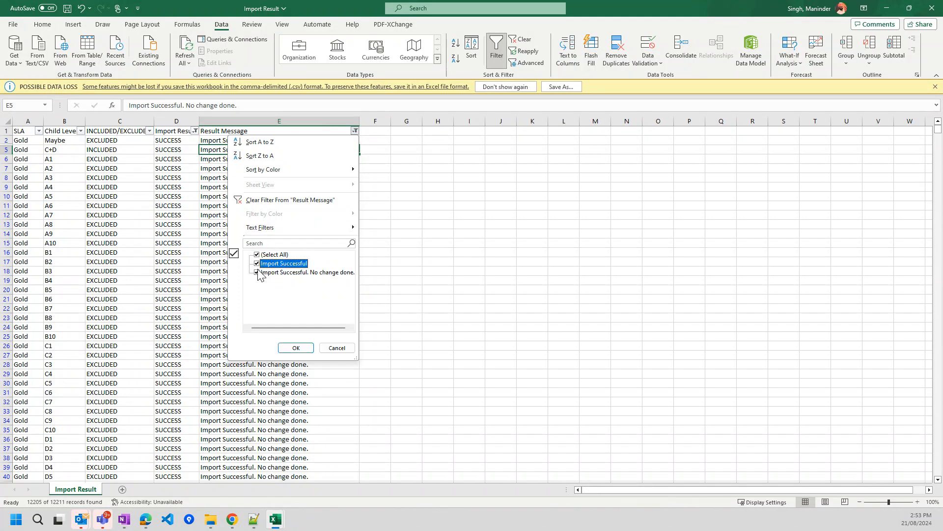
- Filter Result Message to plain 'Import Successful', leaving three SUCCESS rows
{"action": "left_click", "coordinate": [258, 272]}
{"action": "left_click", "coordinate": [296, 347]}
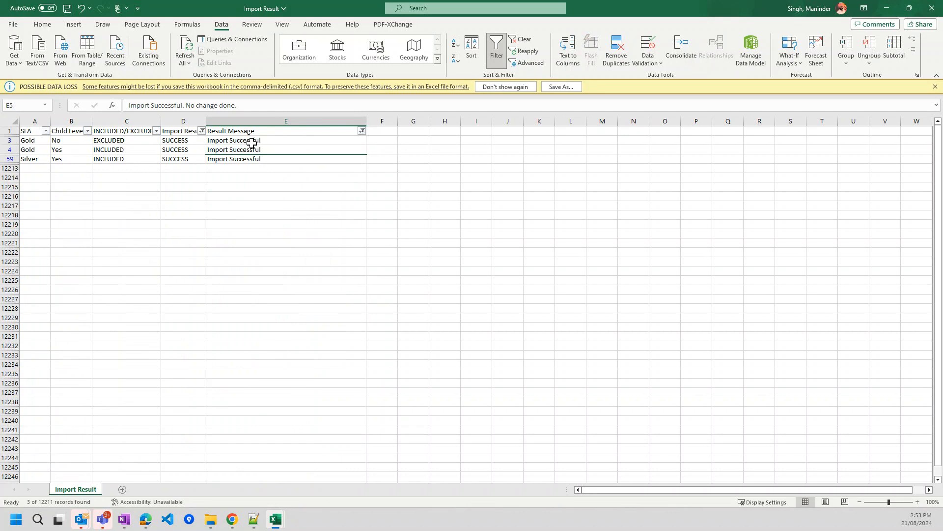
{"action": "left_click", "coordinate": [183, 141]}
{"action": "left_click_drag", "start_coordinate": [183, 142], "coordinate": [181, 160]}
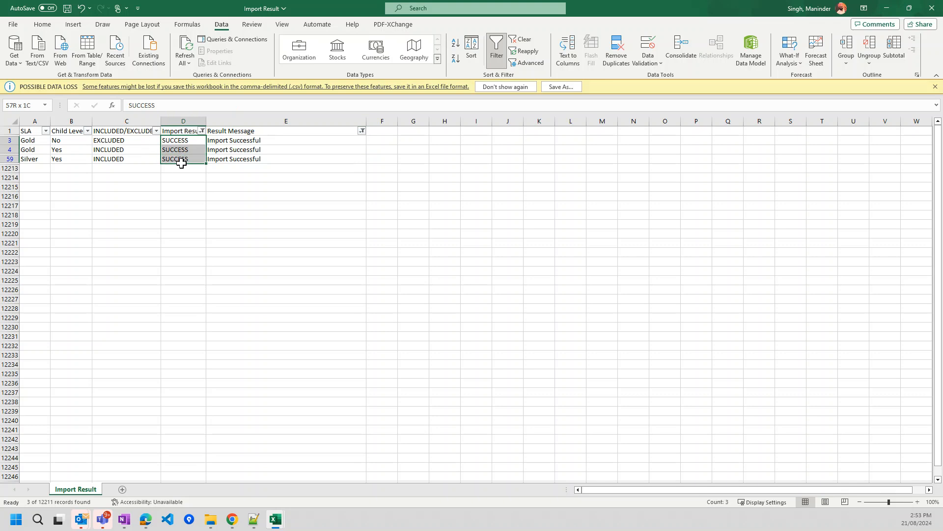
- Check the SLA, child level and status of the three changed rows, then return to Salesforce
{"action": "left_click", "coordinate": [60, 139]}
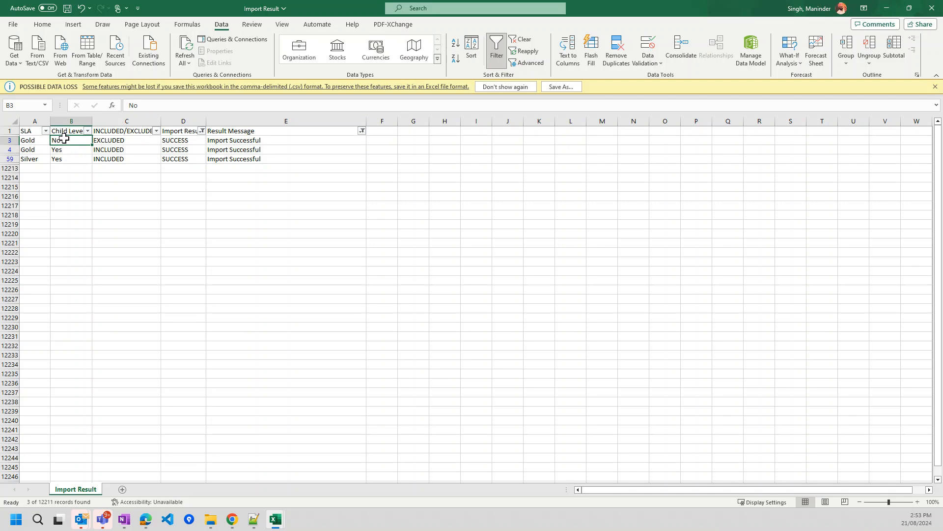
{"action": "left_click", "coordinate": [43, 142]}
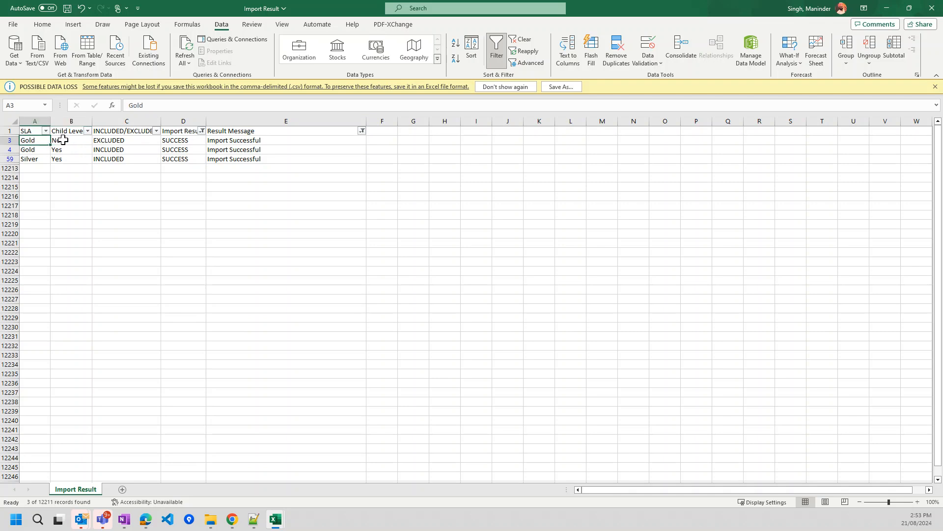
{"action": "left_click", "coordinate": [110, 140]}
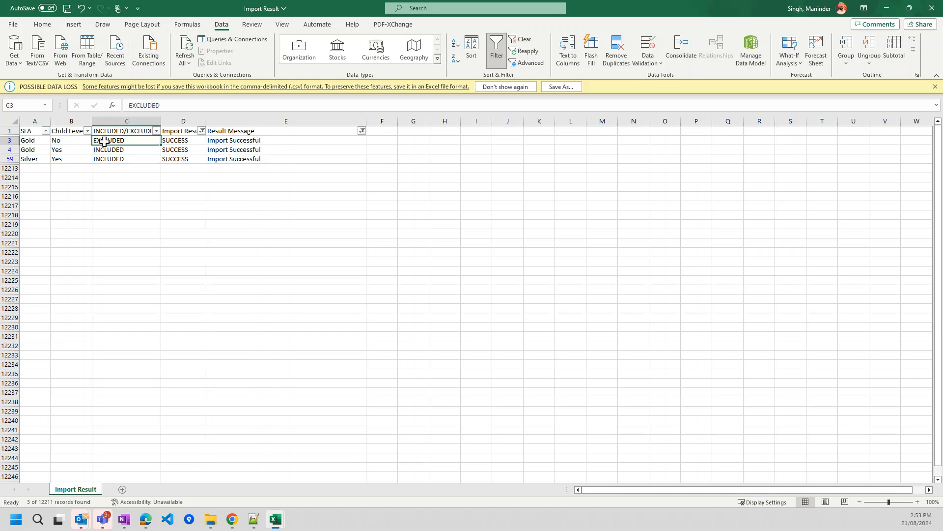
{"action": "left_click", "coordinate": [70, 153]}
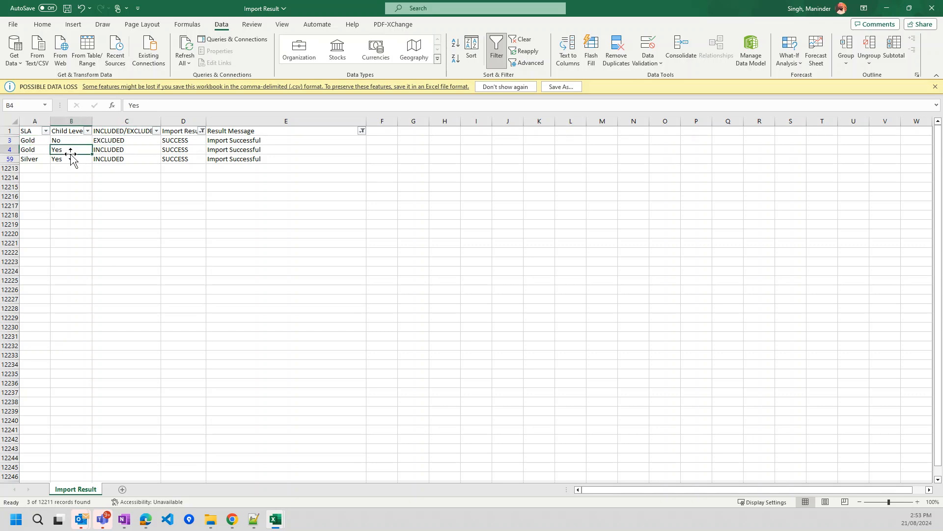
{"action": "left_click", "coordinate": [112, 150]}
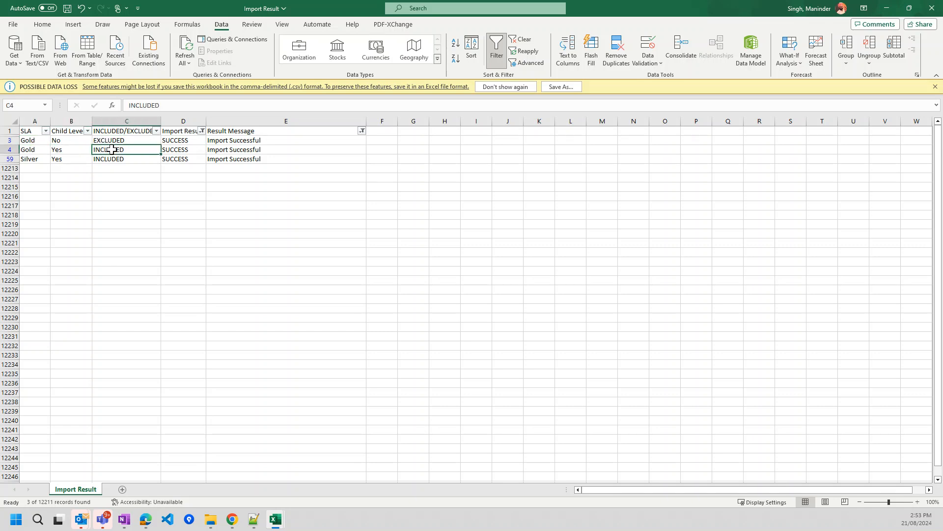
{"action": "left_click", "coordinate": [79, 159]}
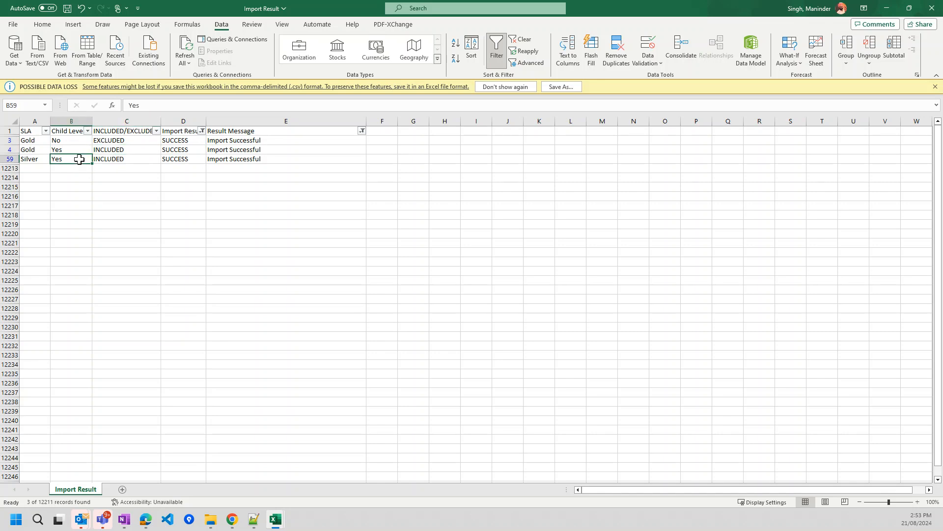
{"action": "left_click", "coordinate": [122, 159]}
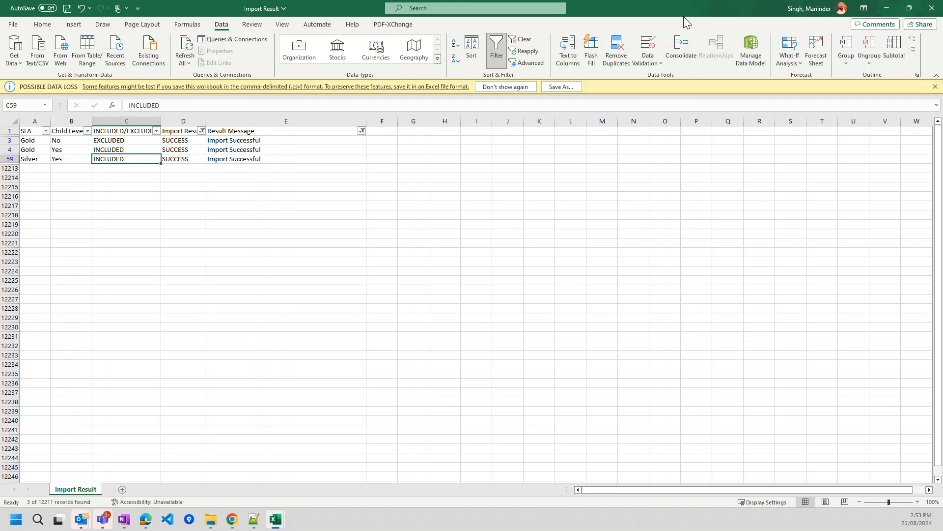
{"action": "left_click", "coordinate": [890, 10]}
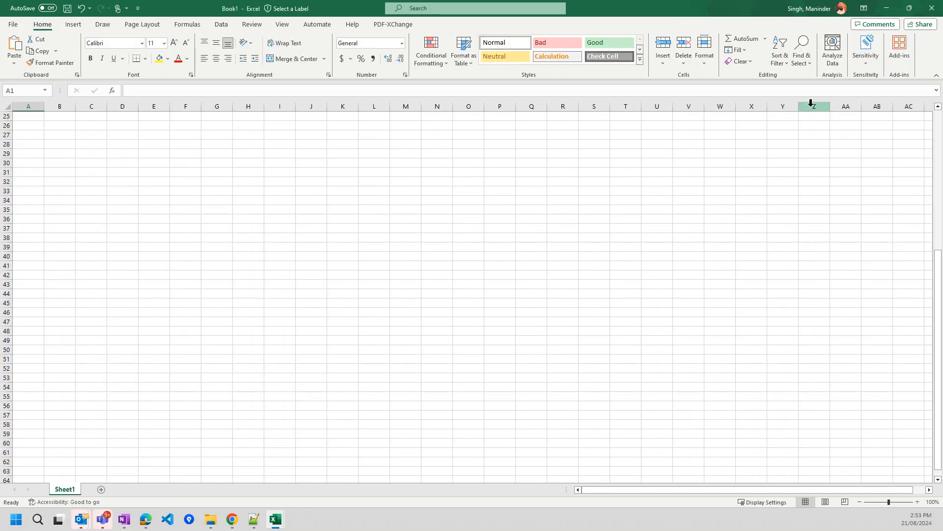
{"action": "key", "text": "alt+Tab"}
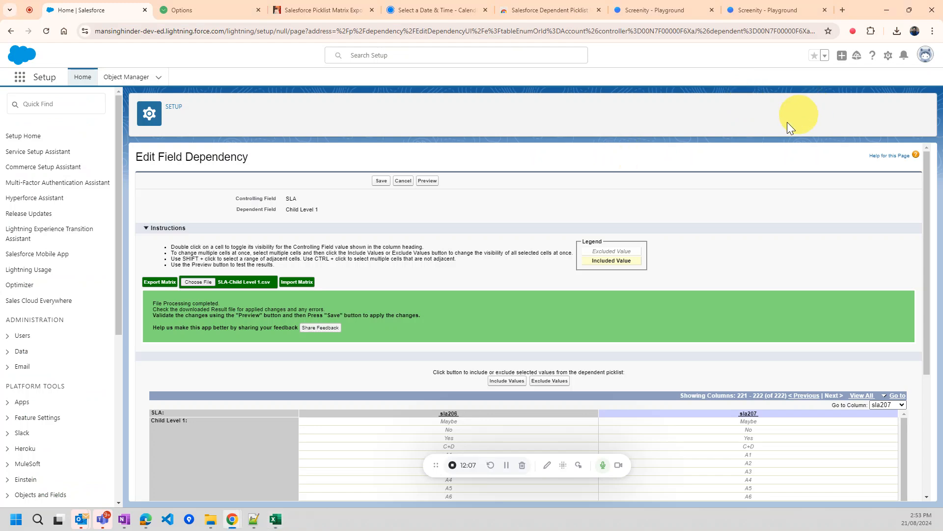
- Preview the dependency with SLA set to Gold and list its Child Level 1 values
{"action": "left_click", "coordinate": [427, 181]}
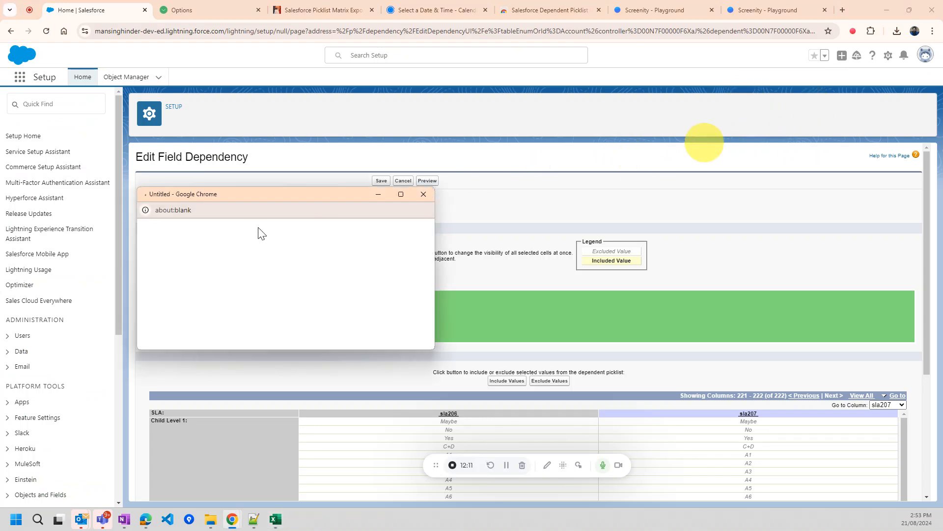
{"action": "left_click", "coordinate": [224, 265]}
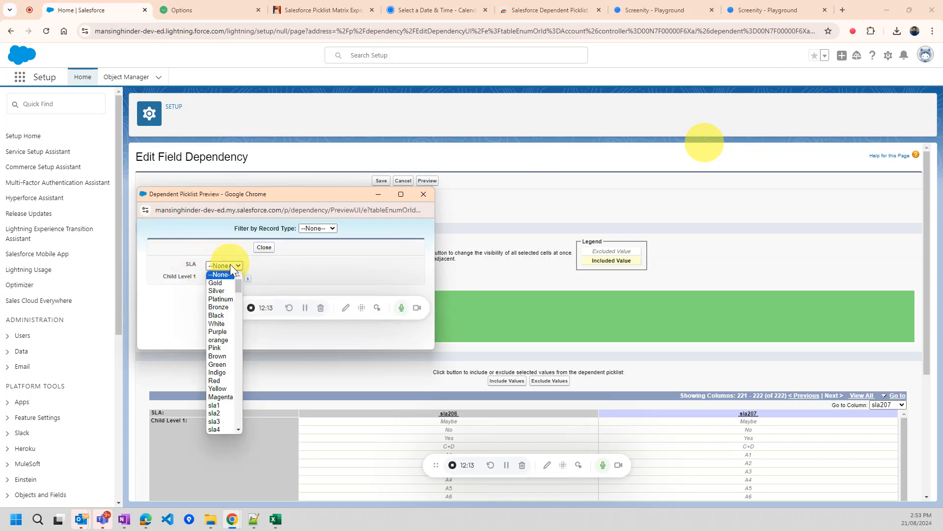
{"action": "left_click", "coordinate": [225, 278]}
{"action": "left_click", "coordinate": [226, 278]}
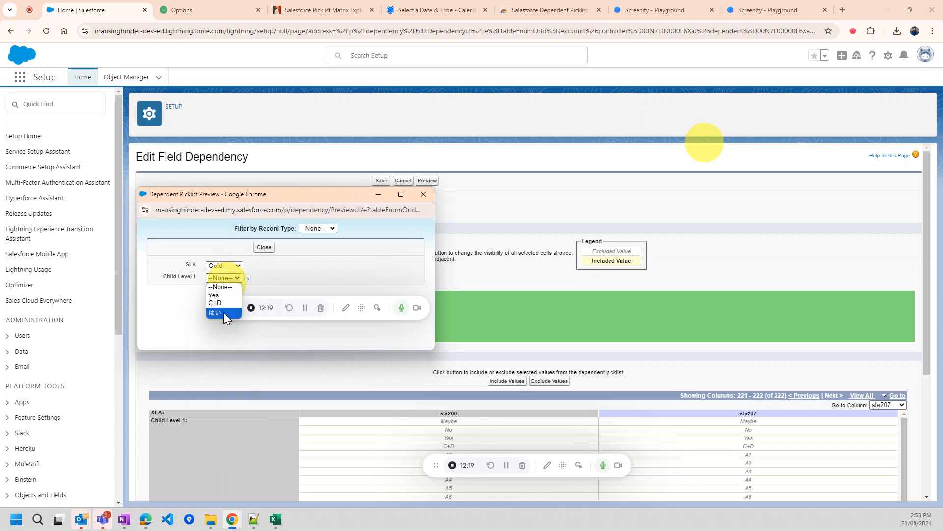
- Cross-check the filtered Import Result workbook in Excel, then return to the browser
{"action": "key", "text": "alt+Tab"}
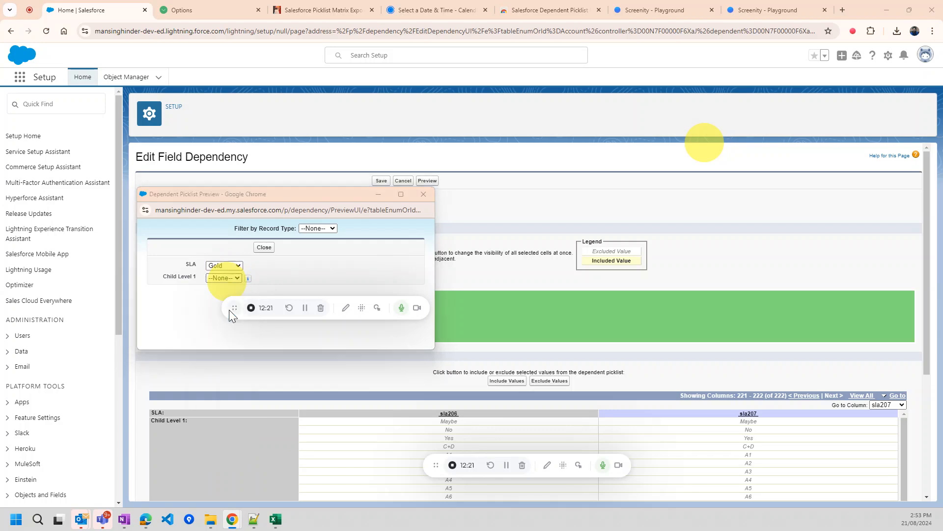
{"action": "key", "text": "alt+Tab"}
{"action": "scroll", "coordinate": [162, 174], "scroll_direction": "up", "scroll_amount": 6}
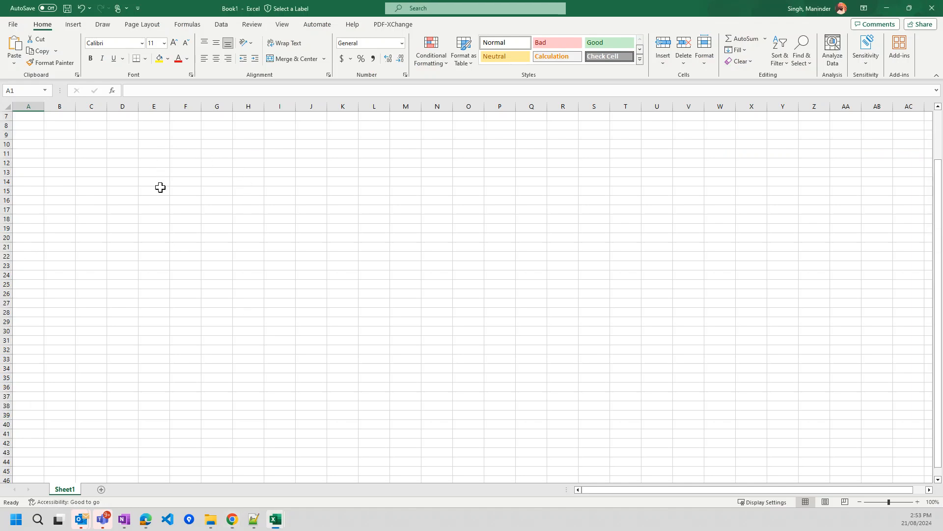
{"action": "key", "text": "alt+Tab"}
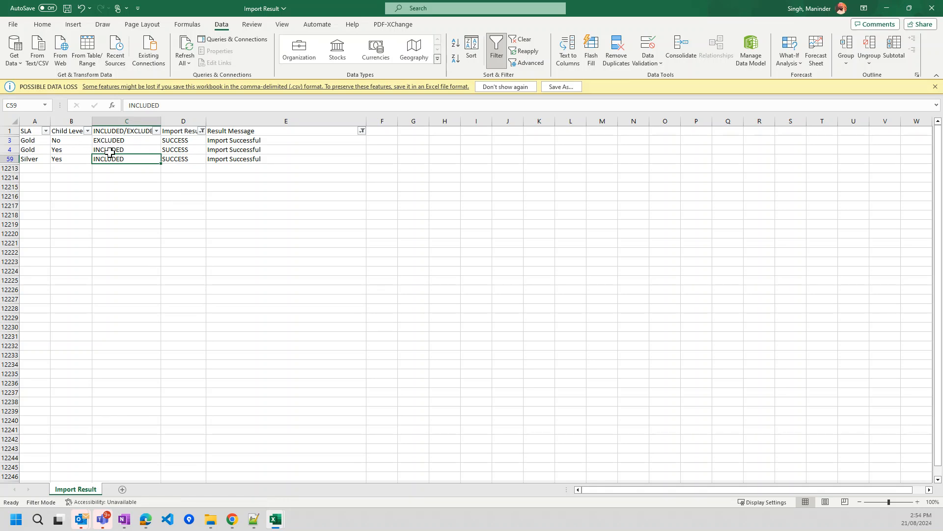
{"action": "key", "text": "alt+Tab"}
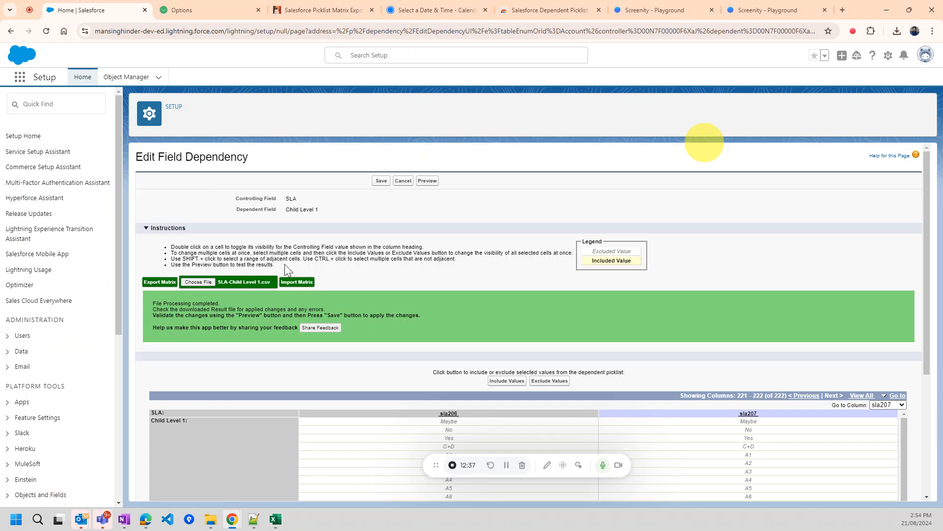
- Preview again with SLA set to Silver, check its Child Level 1 values, and close the preview
{"action": "left_click", "coordinate": [426, 181]}
{"action": "left_click", "coordinate": [217, 266]}
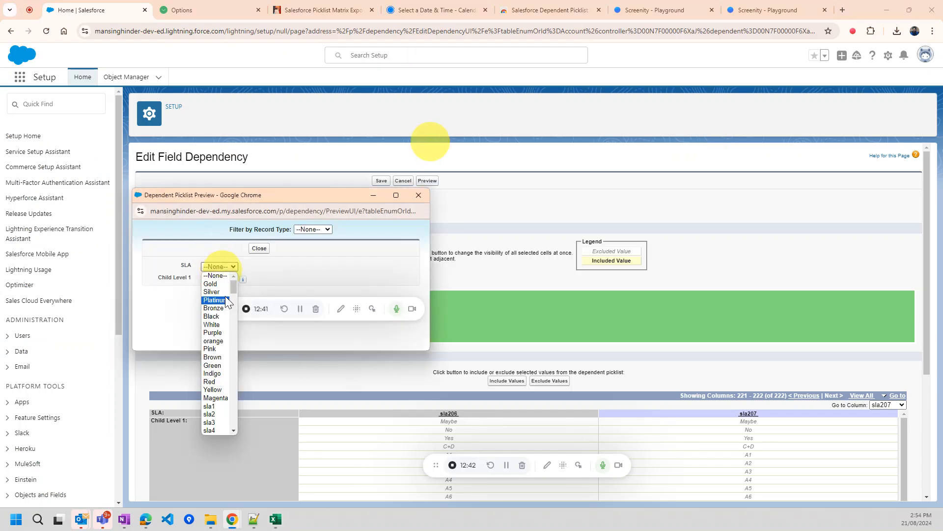
{"action": "left_click", "coordinate": [212, 291]}
{"action": "left_click", "coordinate": [229, 279]}
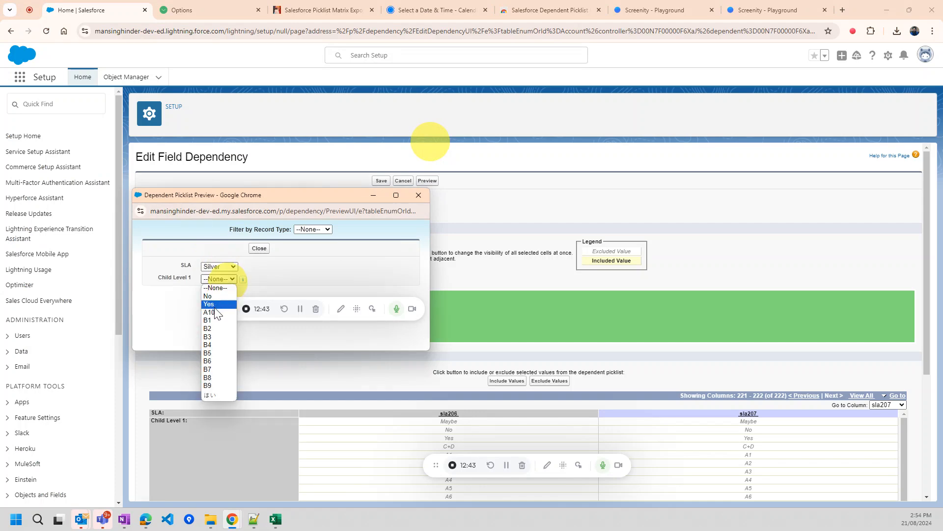
{"action": "left_click", "coordinate": [308, 269]}
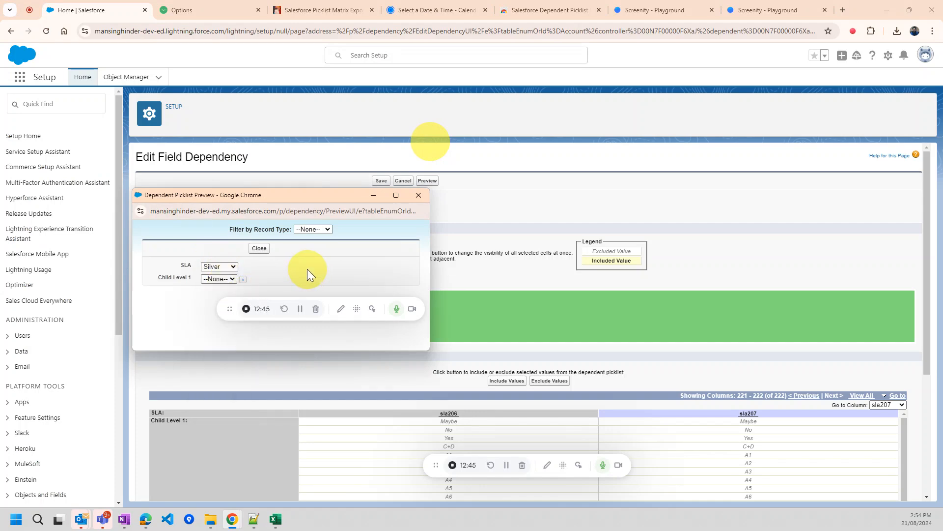
{"action": "left_click", "coordinate": [417, 196]}
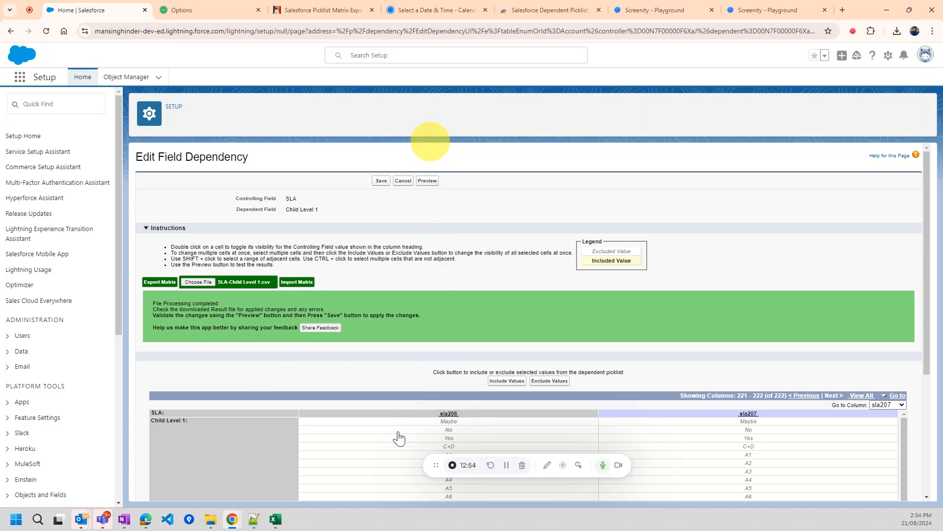
- Save the SLA to Child Level 1 dependency and accept the controlling-value-without-dependents warning
{"action": "scroll", "coordinate": [472, 344], "scroll_direction": "down", "scroll_amount": 3}
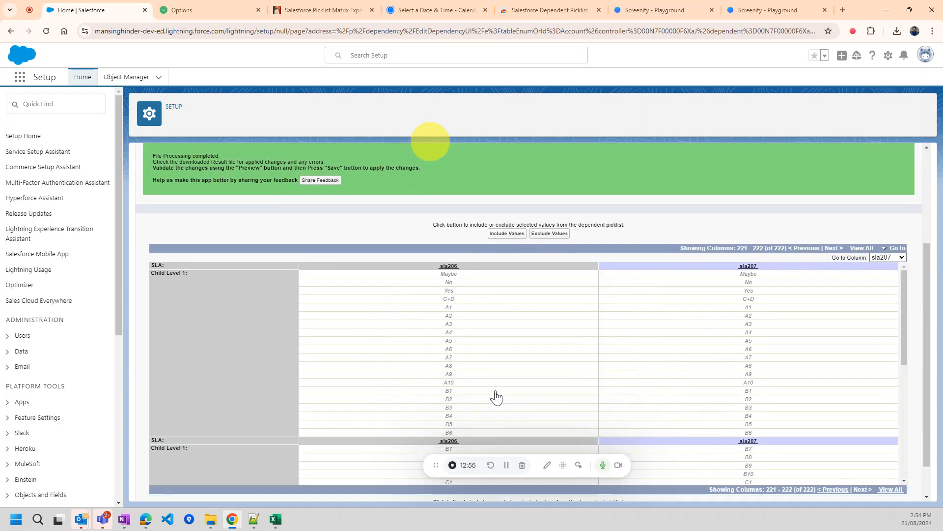
{"action": "scroll", "coordinate": [481, 354], "scroll_direction": "up", "scroll_amount": 3}
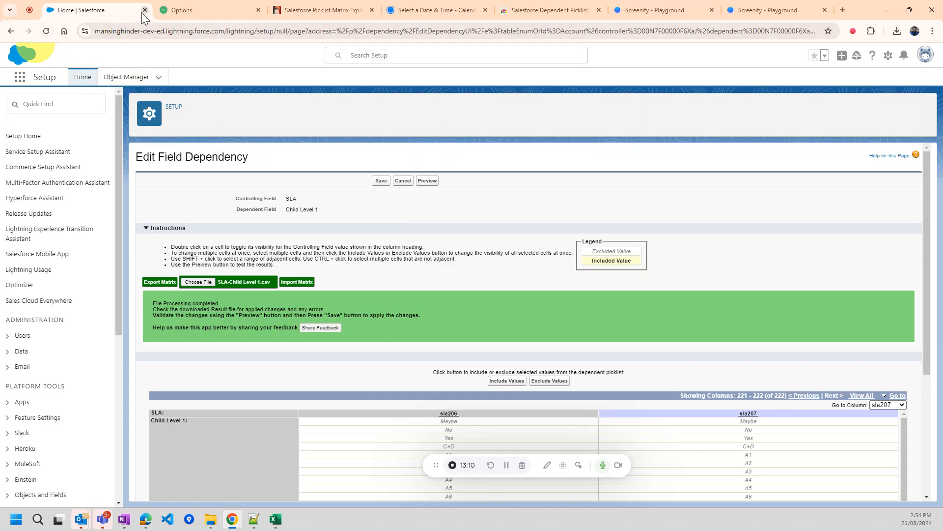
{"action": "left_click", "coordinate": [302, 142]}
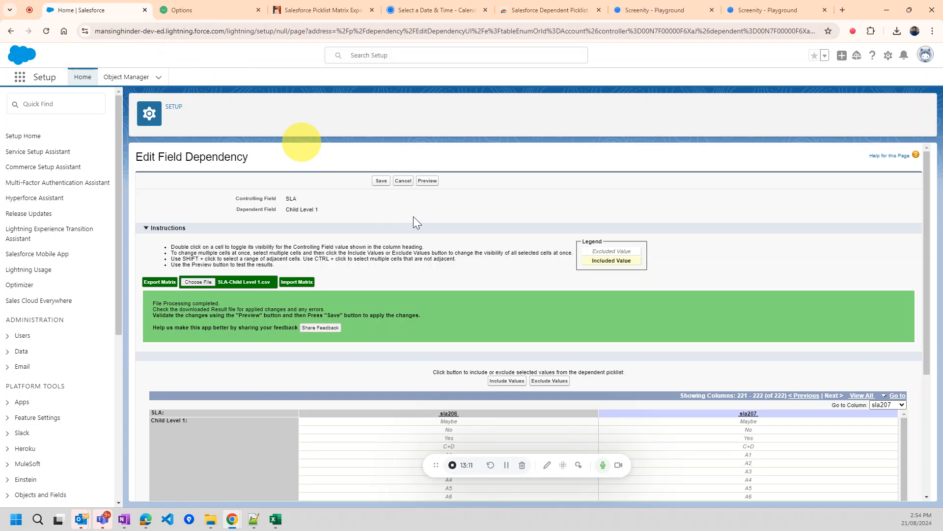
{"action": "left_click", "coordinate": [385, 185]}
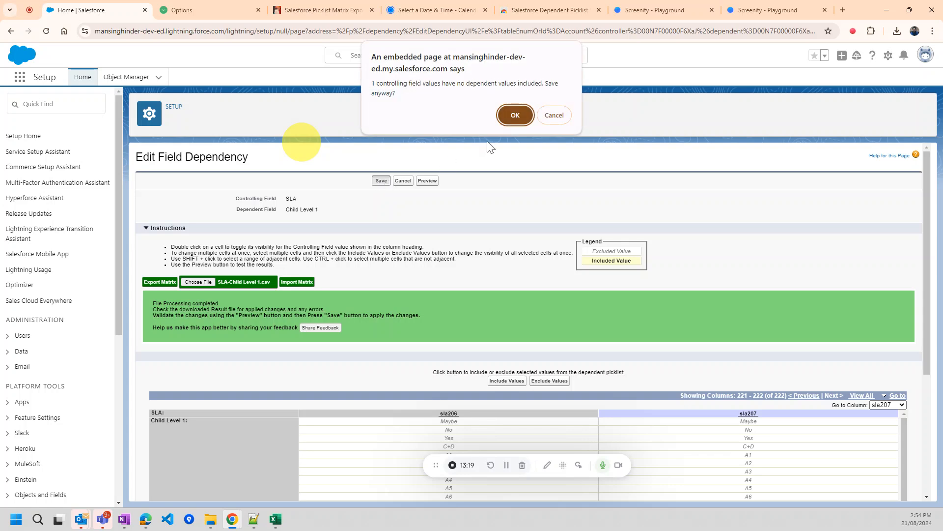
{"action": "left_click", "coordinate": [509, 114]}
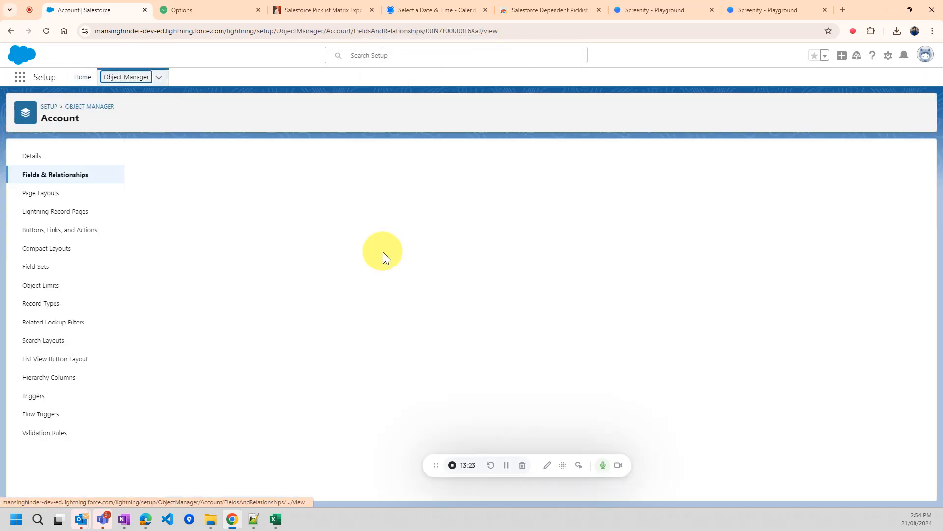
- Reopen the Child Level 1 dependency matrix from the SLA field, then select Excel's Silver INCLUDED cell in row 59
{"action": "scroll", "coordinate": [382, 251], "scroll_direction": "down", "scroll_amount": 3}
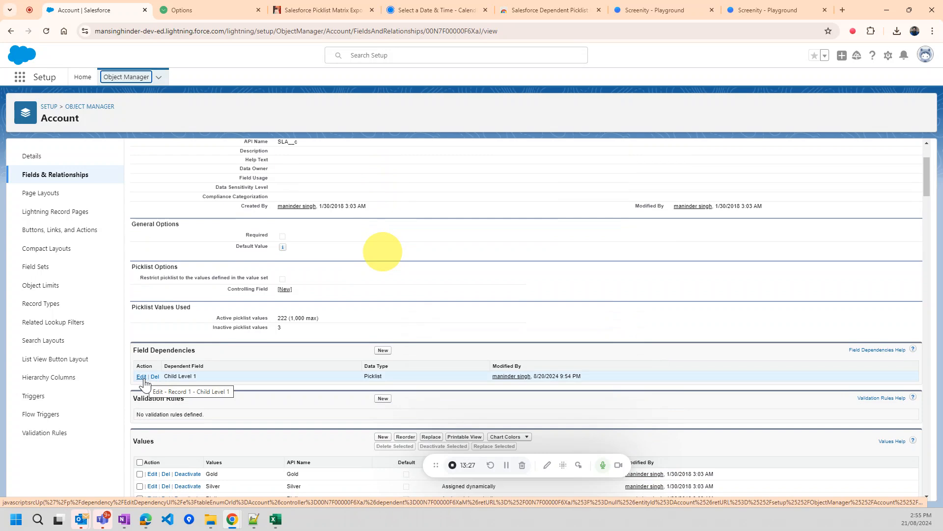
{"action": "left_click", "coordinate": [141, 377]}
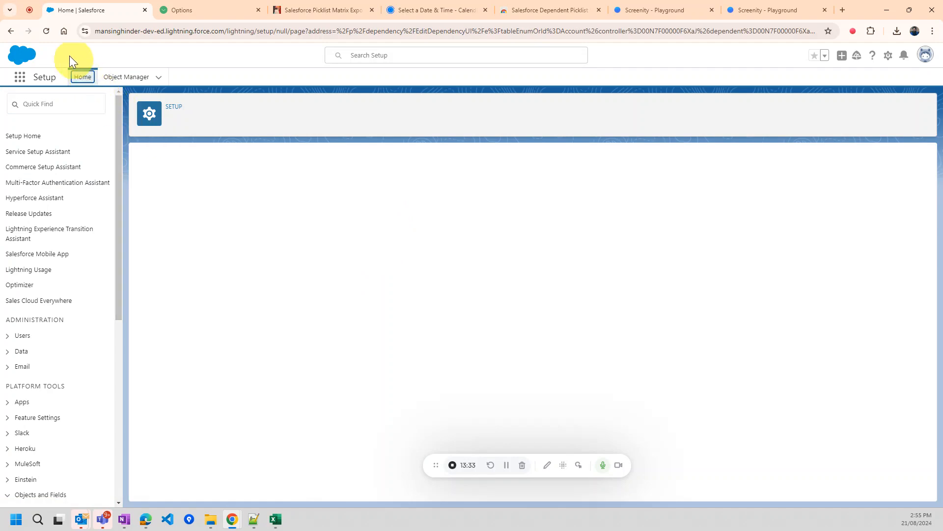
{"action": "left_click", "coordinate": [47, 31]}
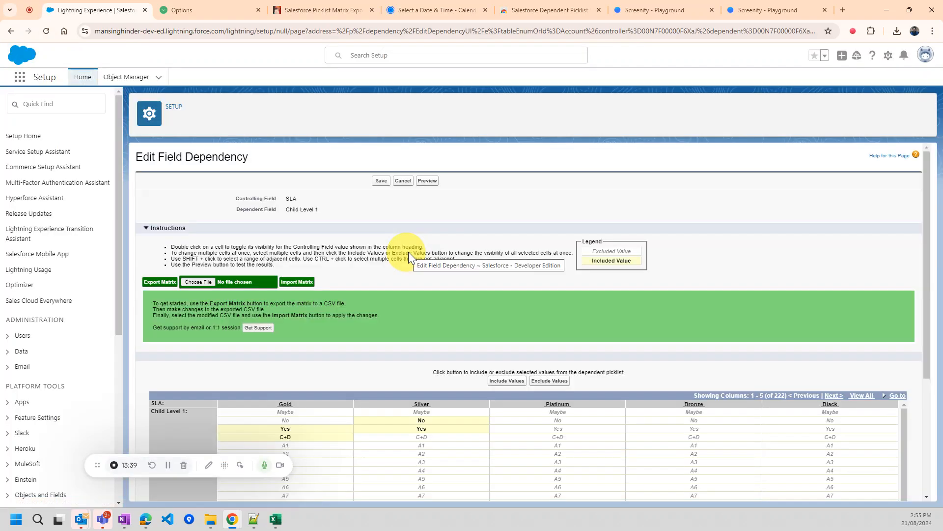
{"action": "scroll", "coordinate": [418, 302], "scroll_direction": "down", "scroll_amount": 2}
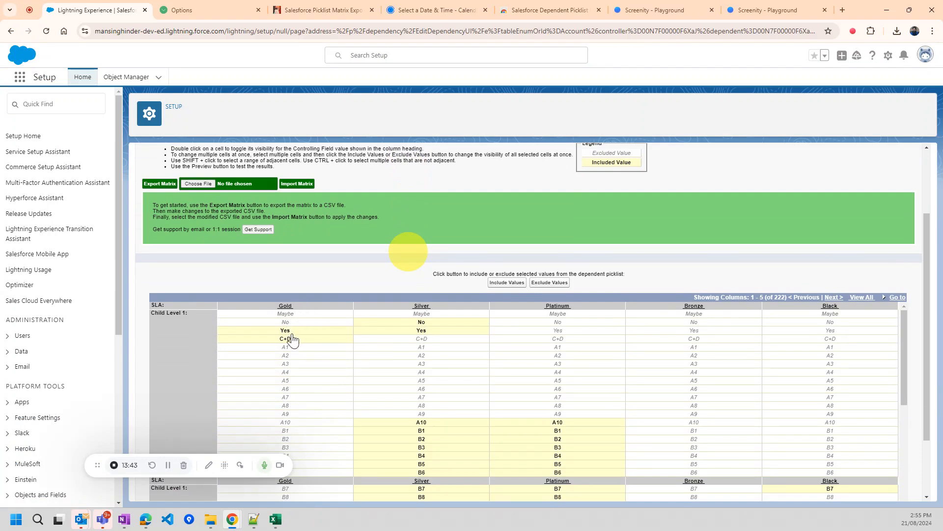
{"action": "scroll", "coordinate": [291, 350], "scroll_direction": "down", "scroll_amount": 5}
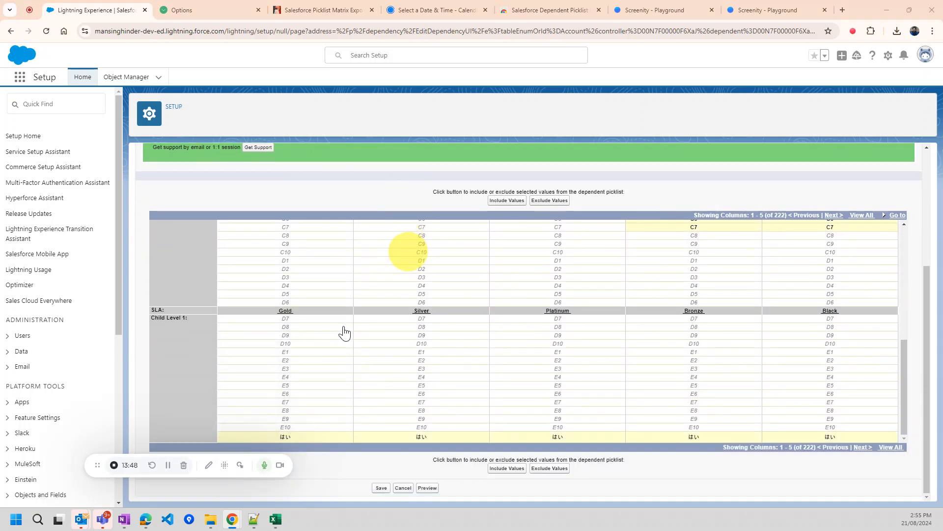
{"action": "key", "text": "alt+Tab"}
{"action": "left_click", "coordinate": [108, 164]}
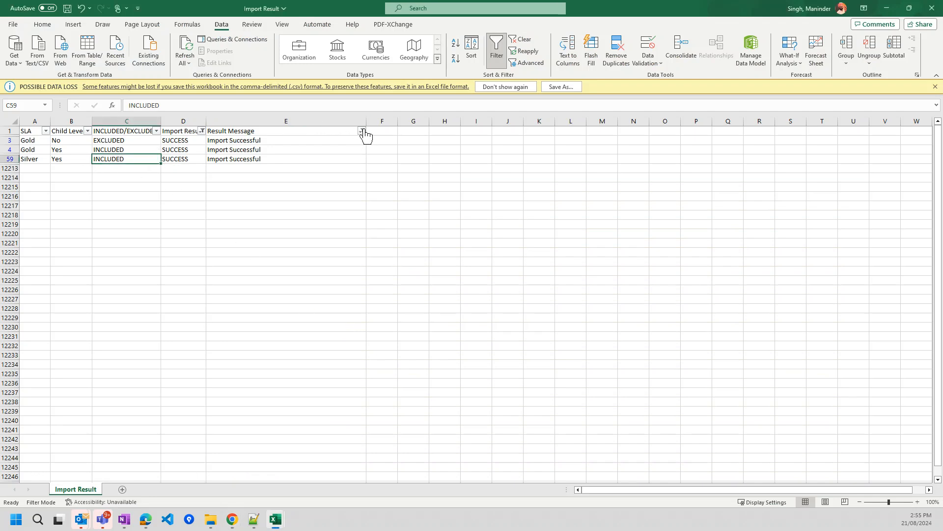
- Inspect the D1 Import Result filter values without changing them, then minimize Excel
{"action": "left_click", "coordinate": [202, 131]}
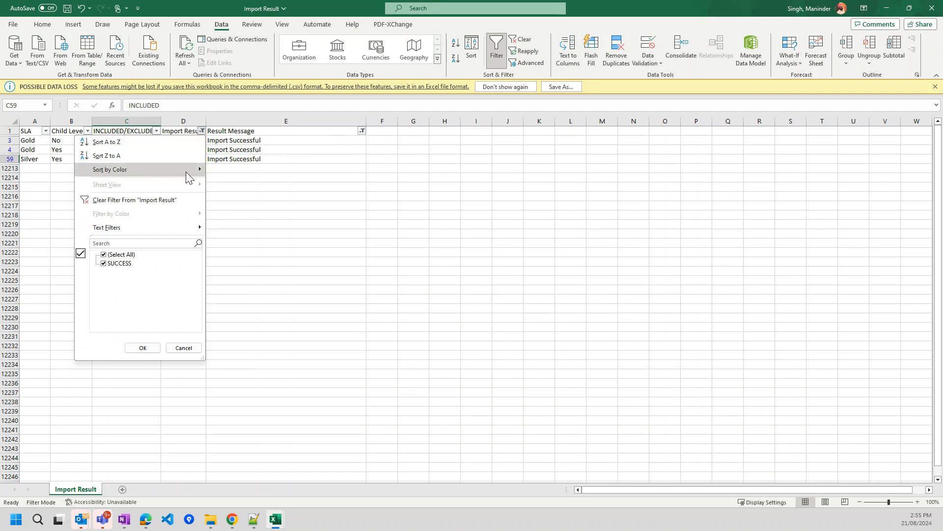
{"action": "left_click", "coordinate": [297, 194]}
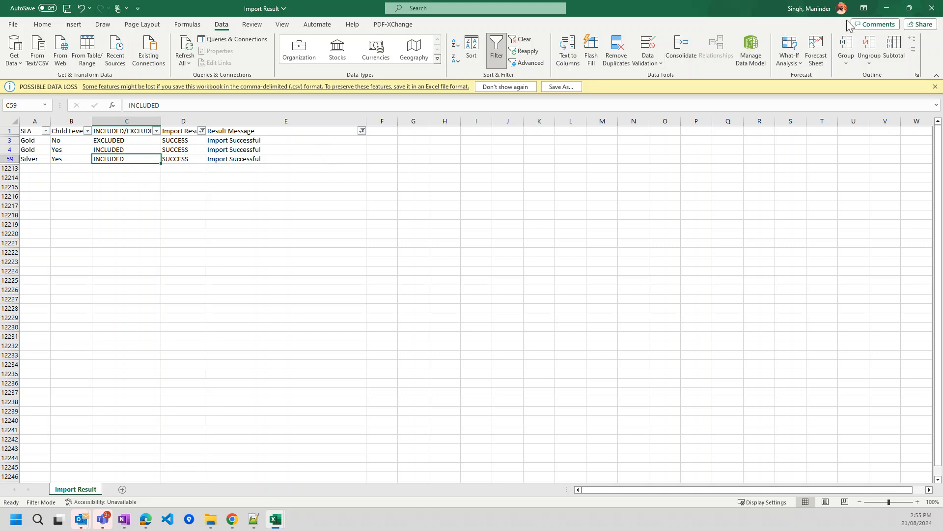
{"action": "left_click", "coordinate": [884, 10]}
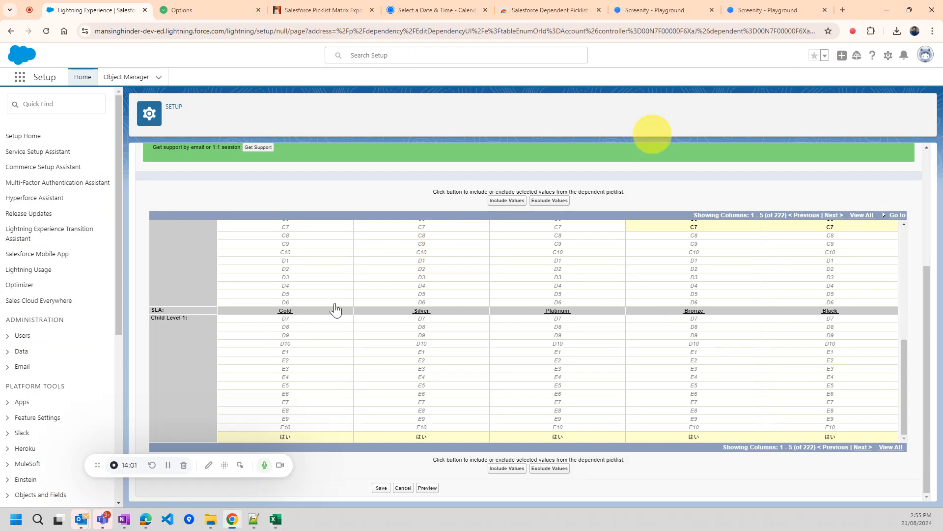
- Scroll to the matrix's top rows to review Gold and Silver, then return to the Import Result workbook
{"action": "scroll", "coordinate": [335, 310], "scroll_direction": "up", "scroll_amount": 7}
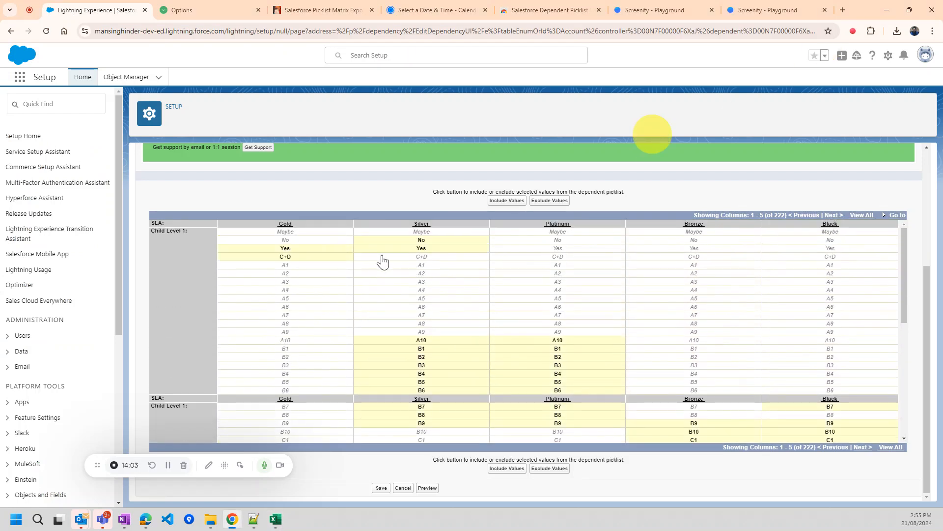
{"action": "scroll", "coordinate": [378, 258], "scroll_direction": "up", "scroll_amount": 1}
{"action": "scroll", "coordinate": [376, 222], "scroll_direction": "up", "scroll_amount": 2}
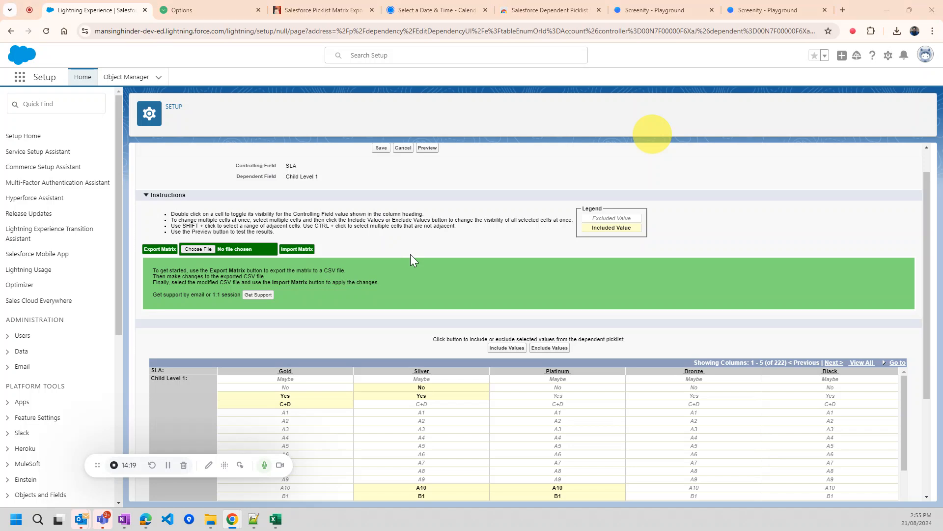
{"action": "key", "text": "alt+Tab"}
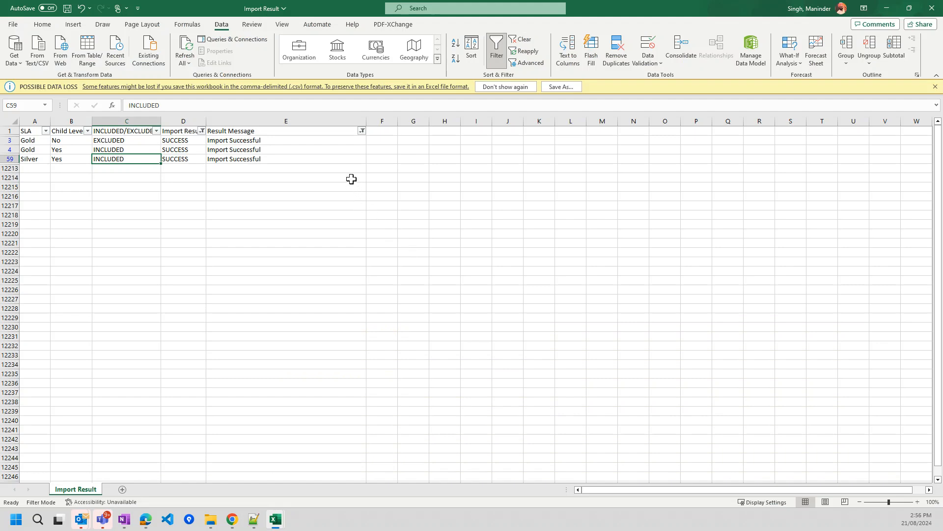
- Inspect the Result Message (E1) and Import Result (D1) filter values without changes
{"action": "left_click", "coordinate": [361, 130]}
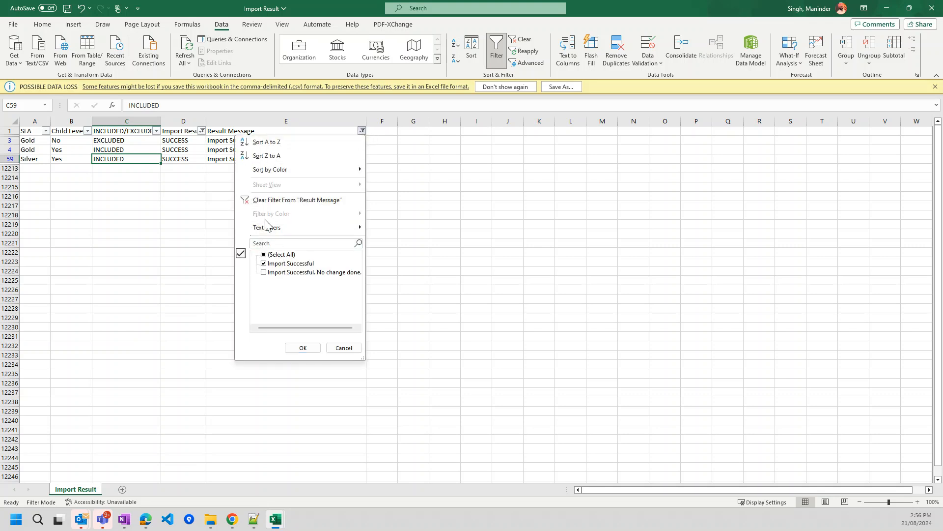
{"action": "left_click", "coordinate": [202, 132]}
{"action": "left_click", "coordinate": [203, 131]}
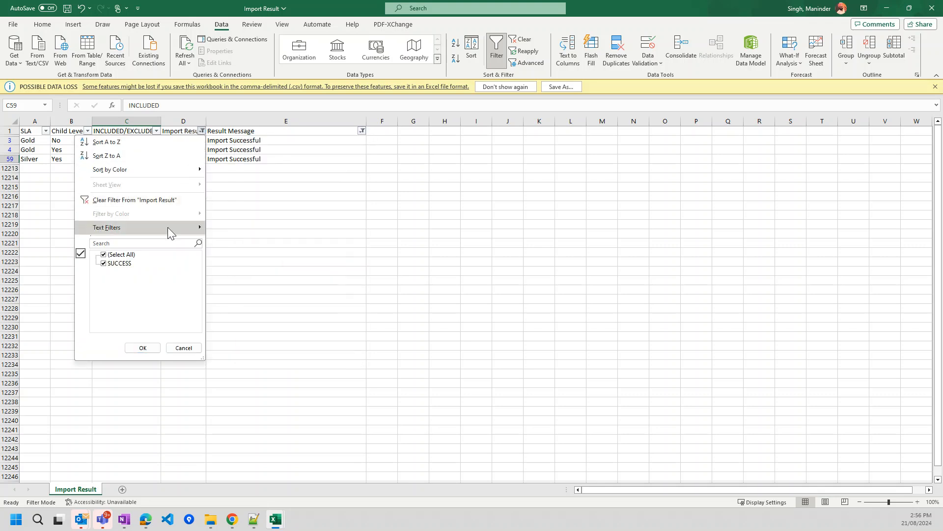
{"action": "left_click", "coordinate": [363, 134]}
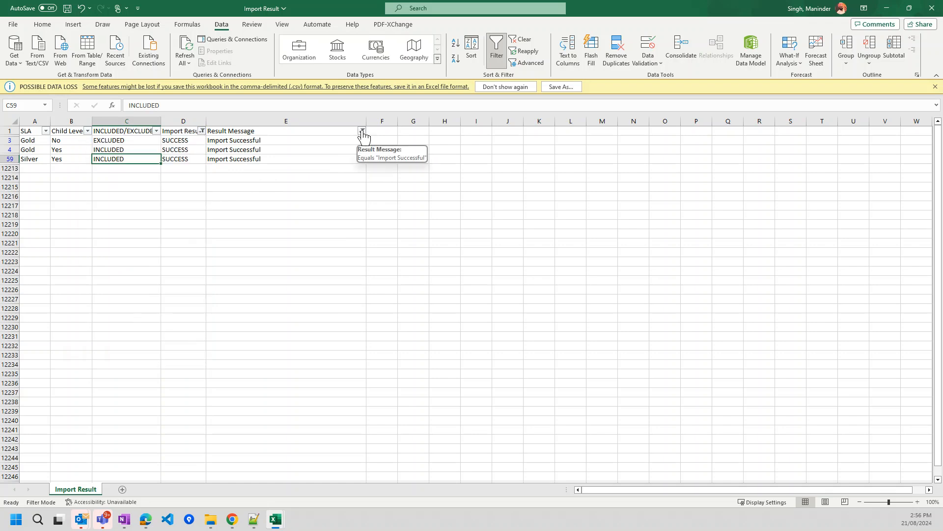
- Add 'Import Successful. No change done.' to the Result Message filter, then minimize Excel
{"action": "left_click", "coordinate": [363, 131]}
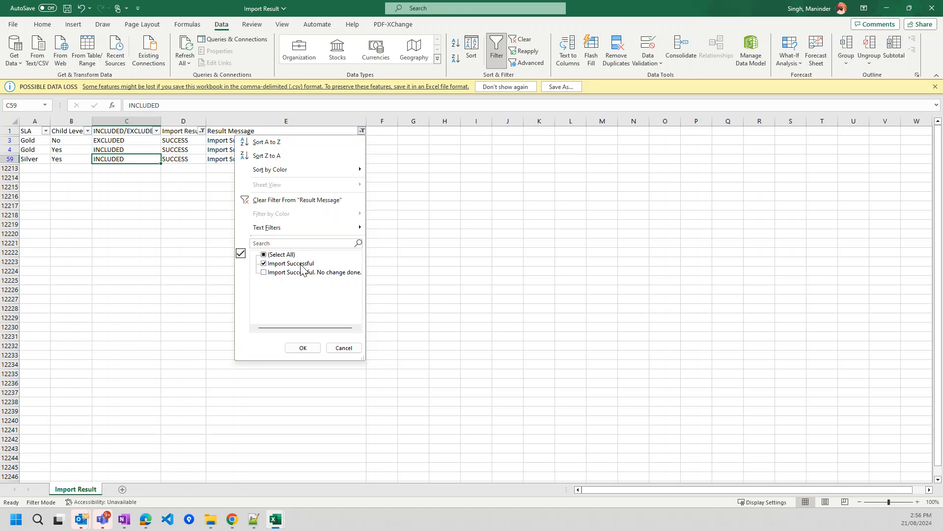
{"action": "left_click", "coordinate": [264, 274]}
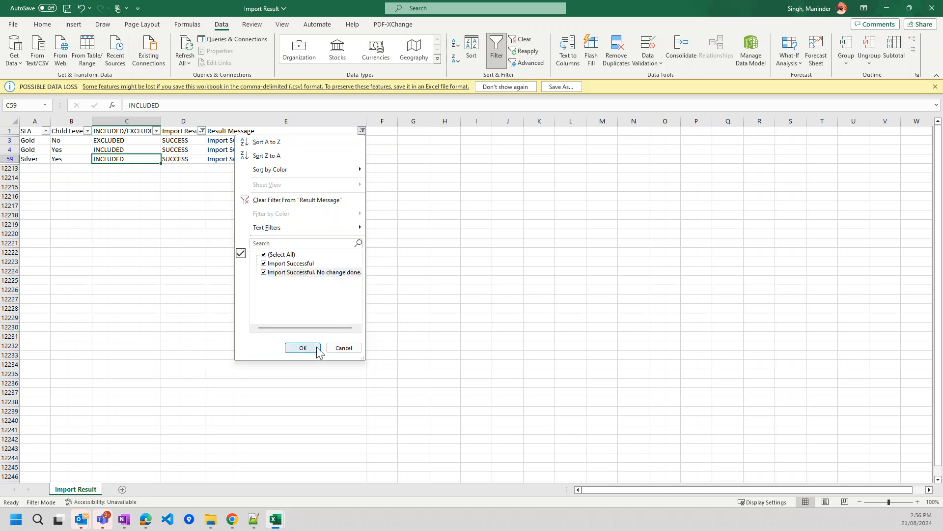
{"action": "left_click", "coordinate": [379, 159]}
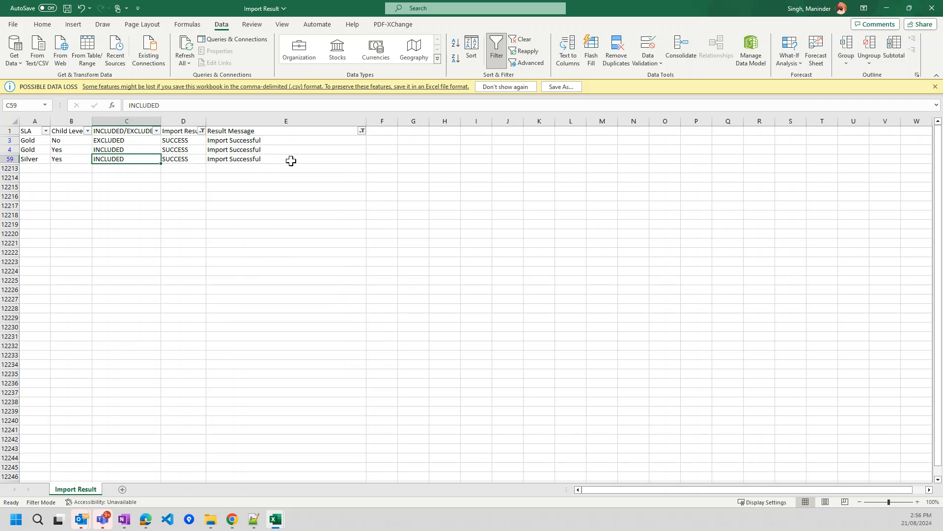
{"action": "left_click", "coordinate": [887, 8]}
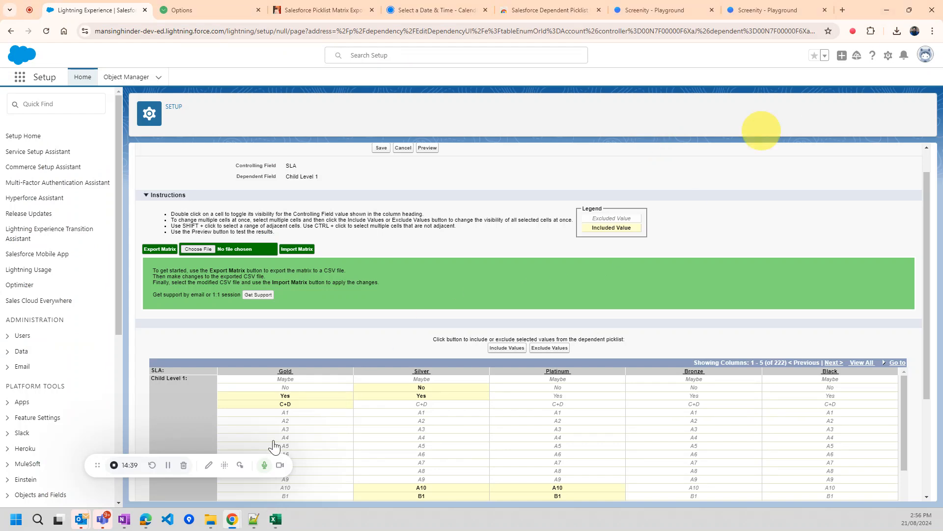